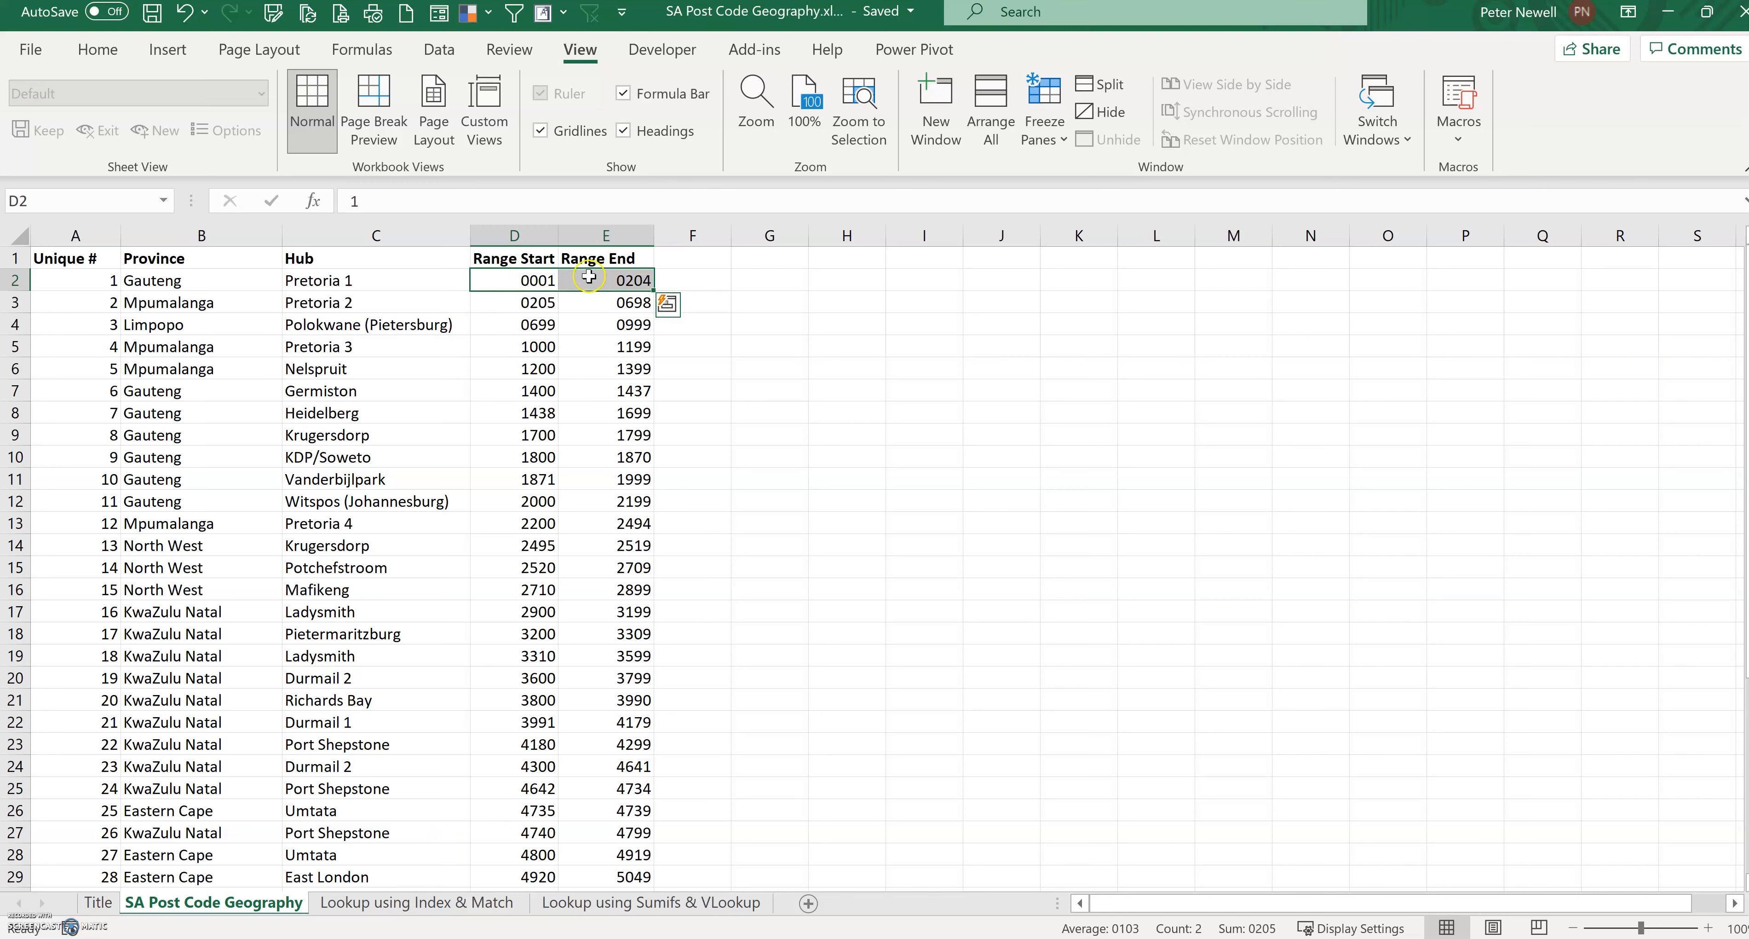
Step: Examine the post code ranges on the SA Post Code Geography sheet and the post codes on the lookup sheet
{"action": "left_click", "coordinate": [190, 284]}
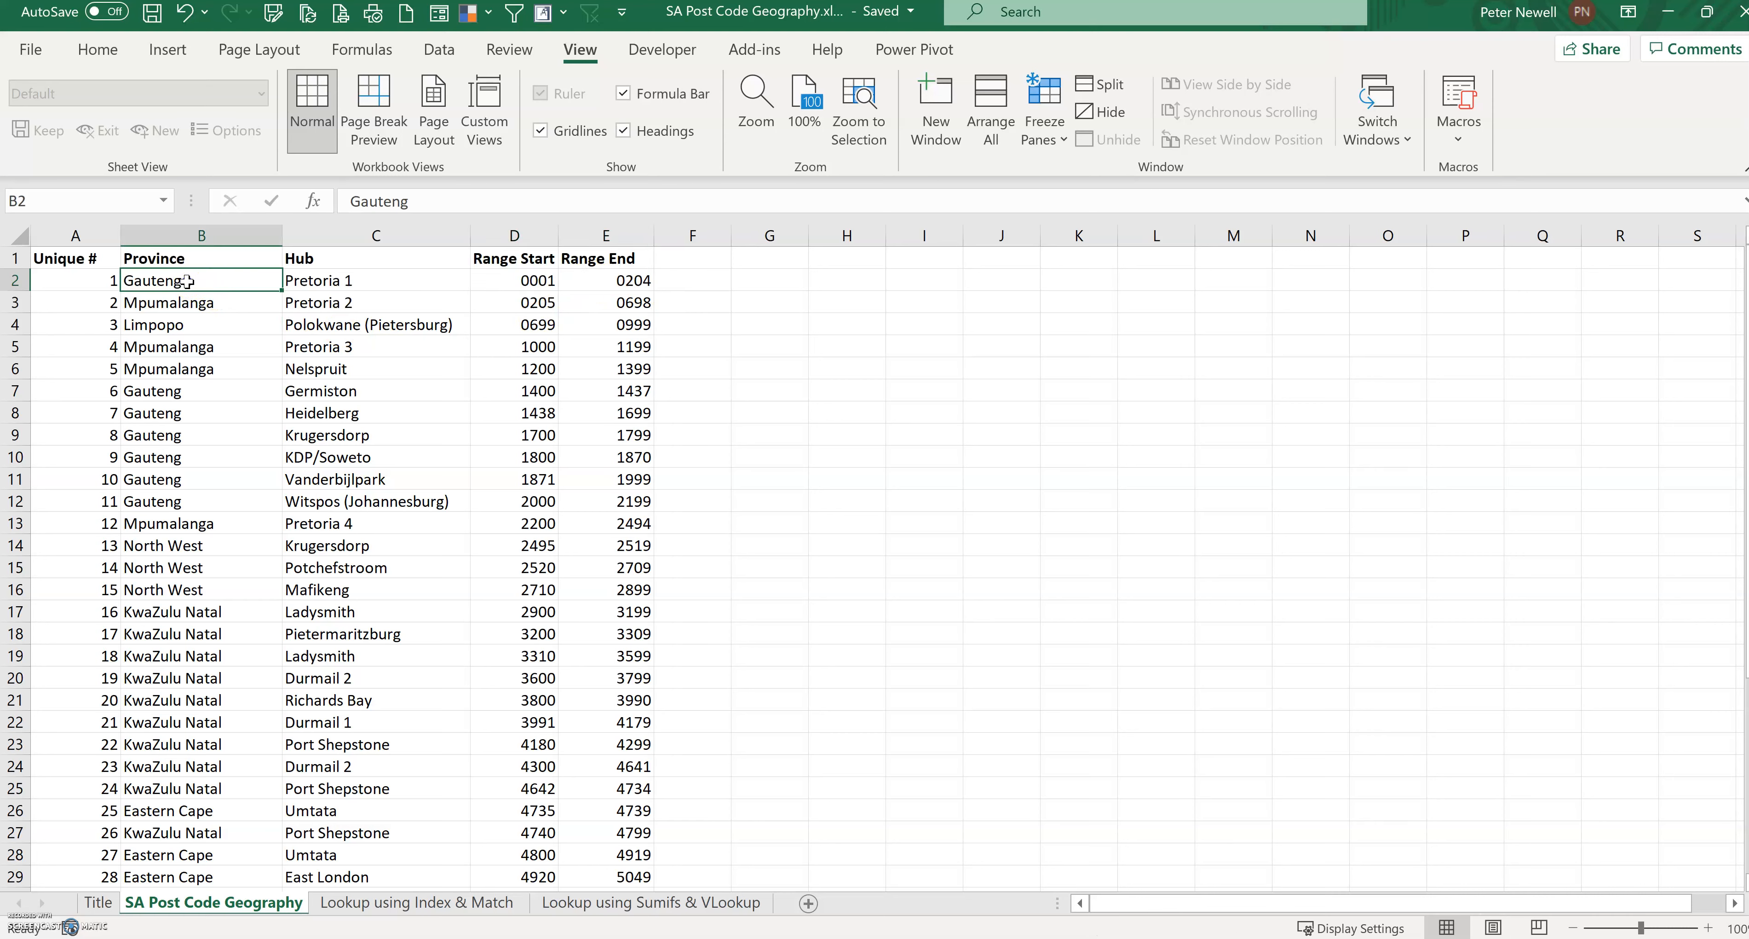
{"action": "left_click", "coordinate": [328, 281]}
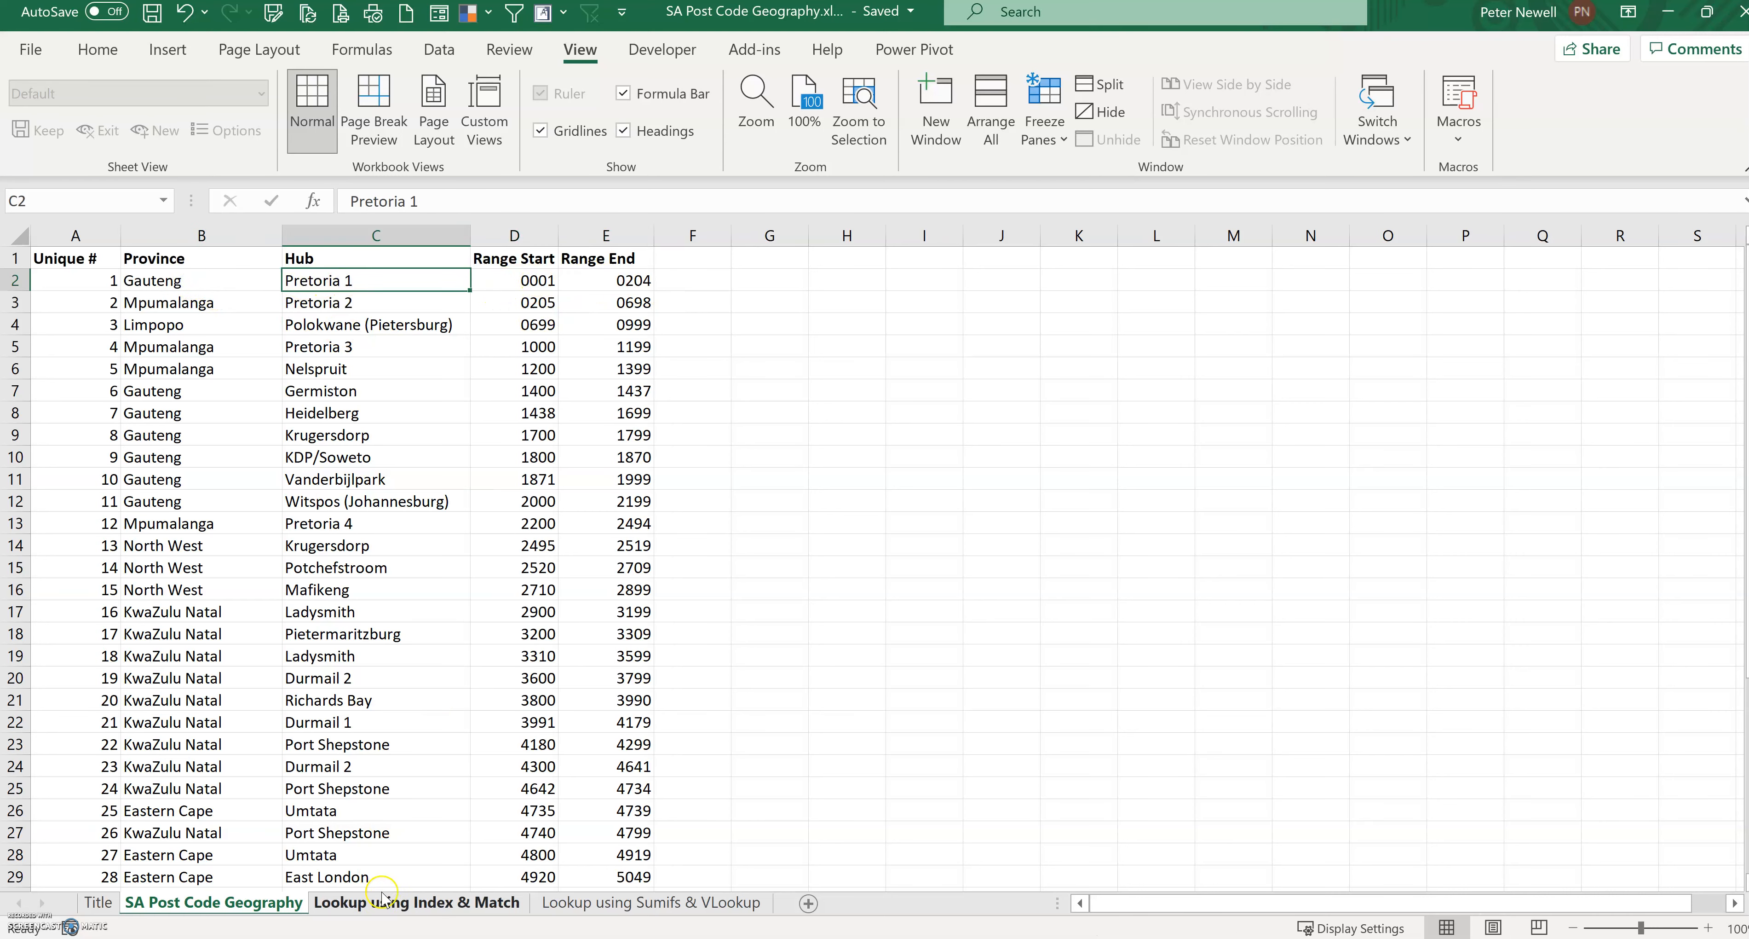
{"action": "left_click", "coordinate": [416, 902]}
{"action": "left_click", "coordinate": [124, 308]}
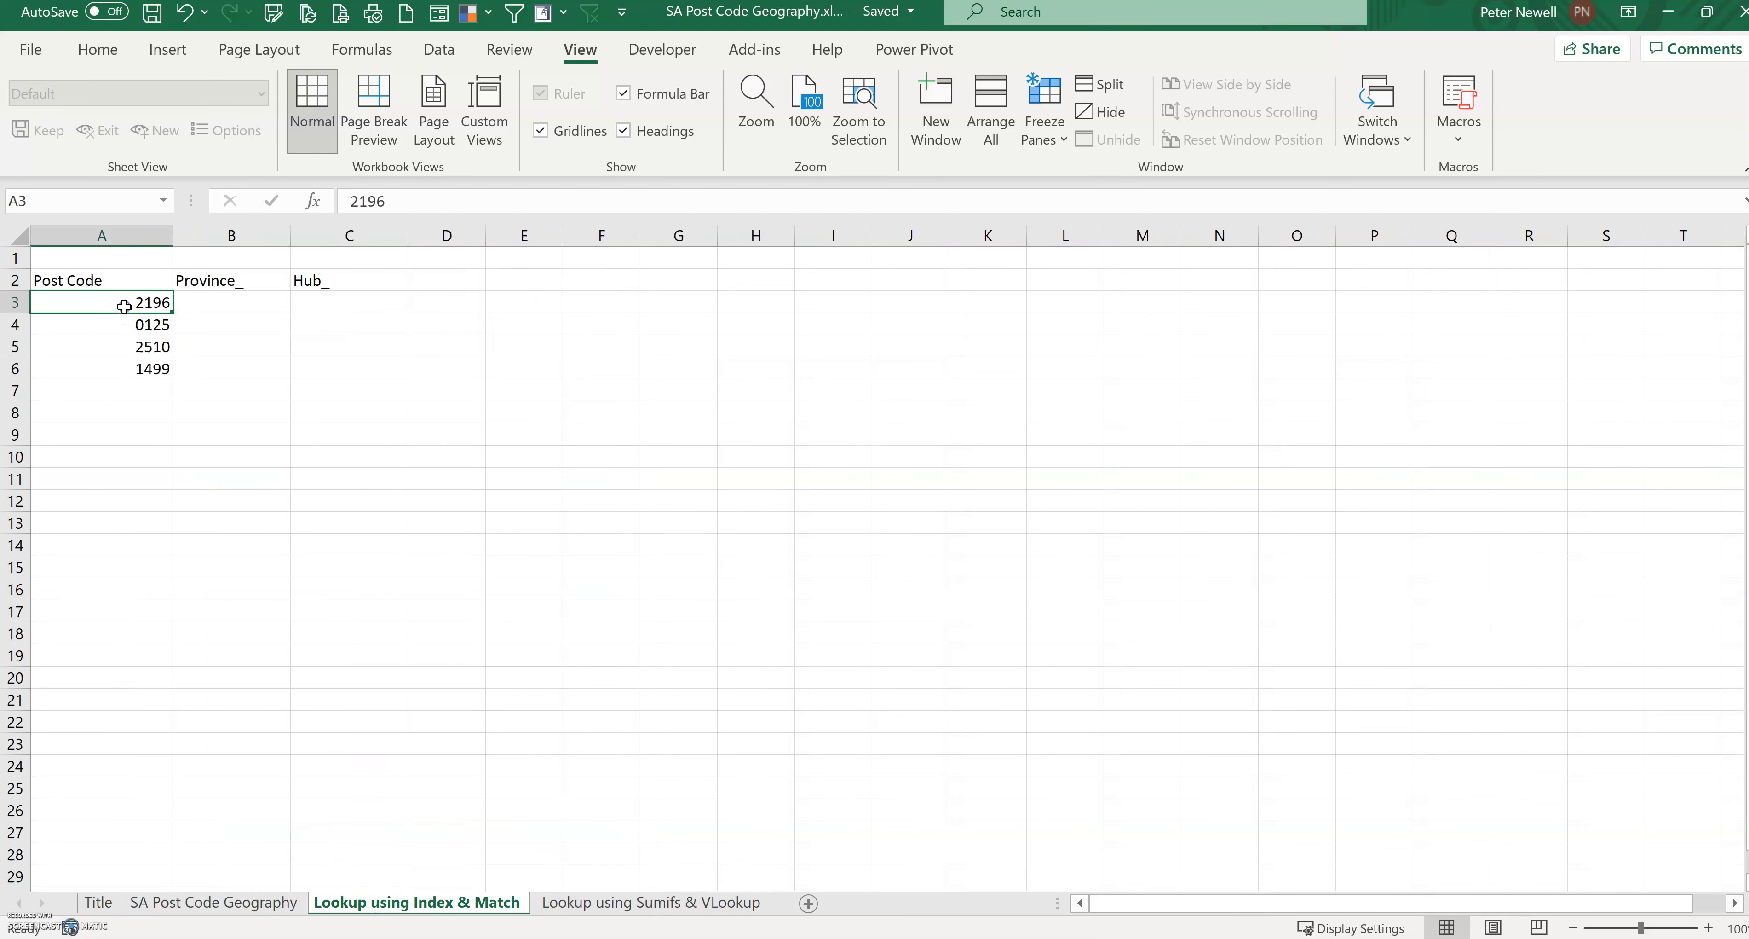
{"action": "left_click", "coordinate": [265, 902]}
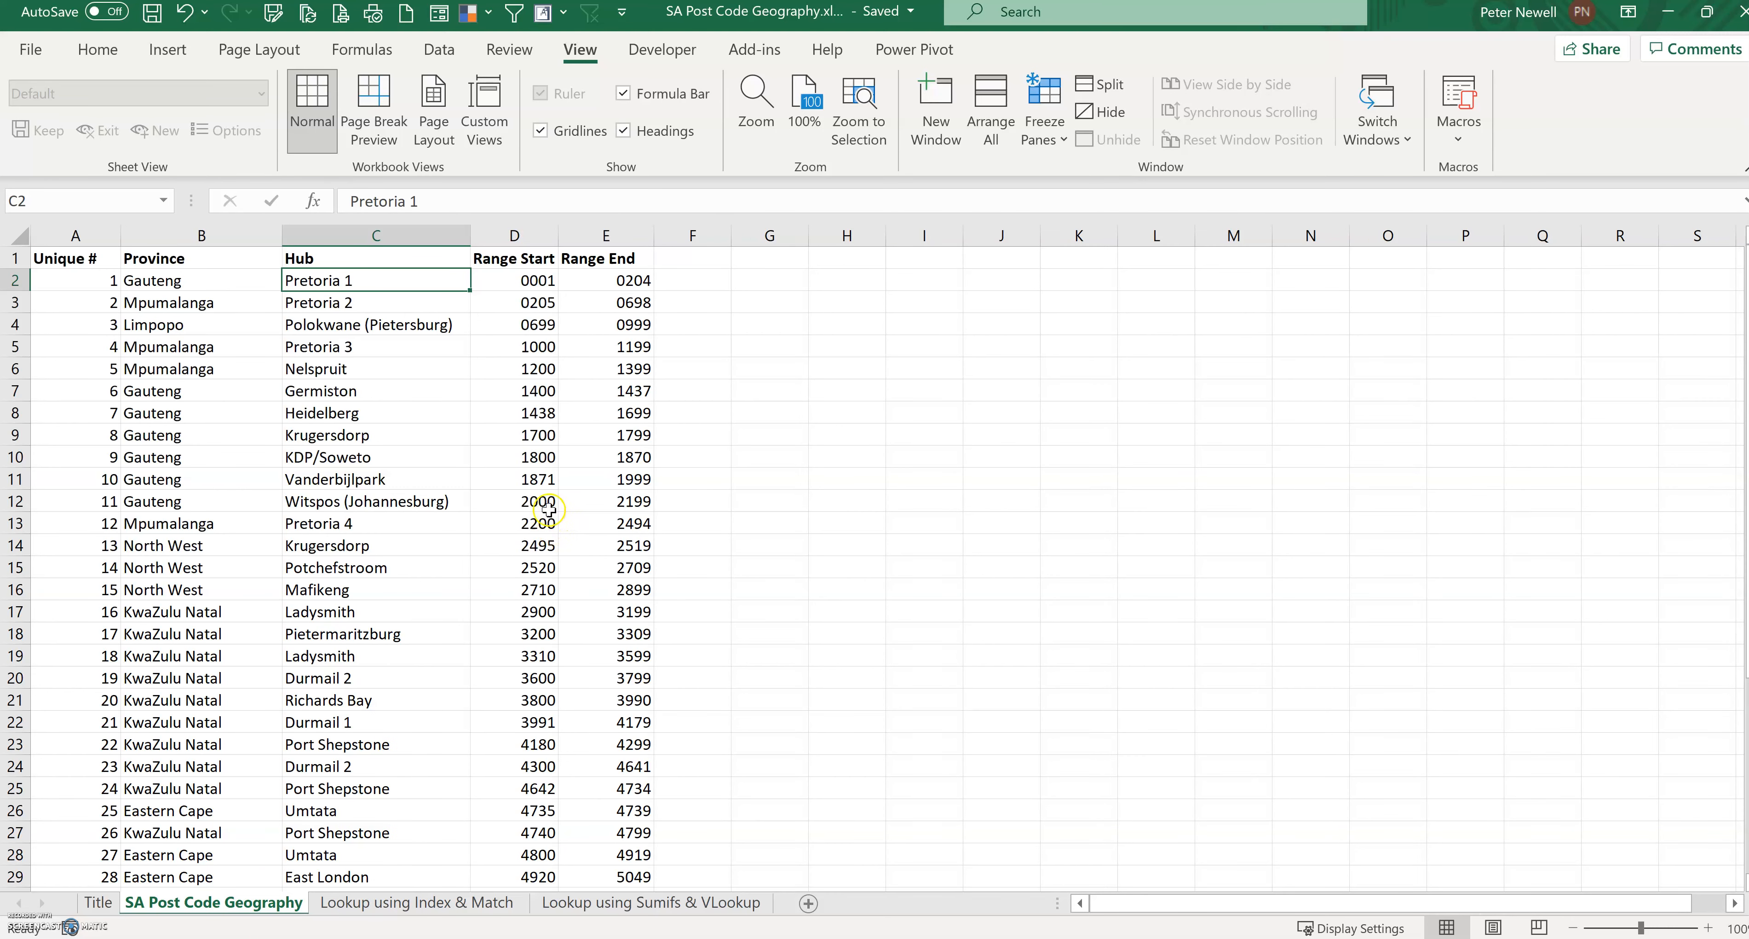
{"action": "left_click", "coordinate": [420, 502]}
{"action": "left_click", "coordinate": [221, 501]}
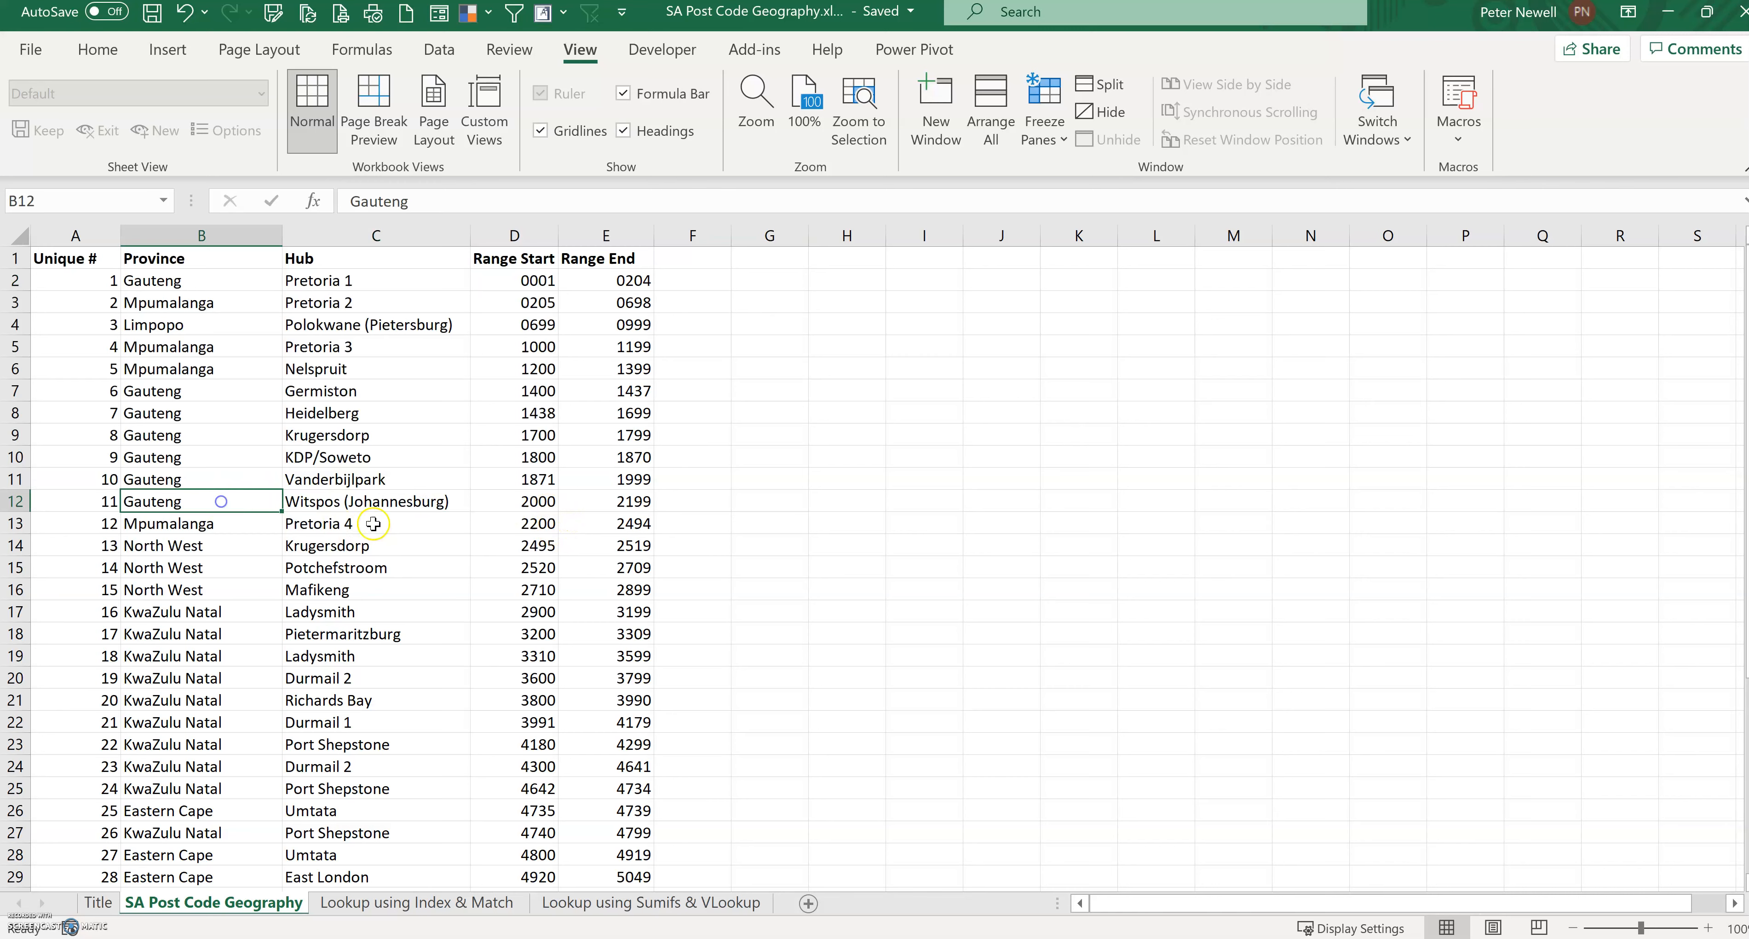
{"action": "left_click", "coordinate": [371, 502]}
{"action": "left_click", "coordinate": [530, 506]}
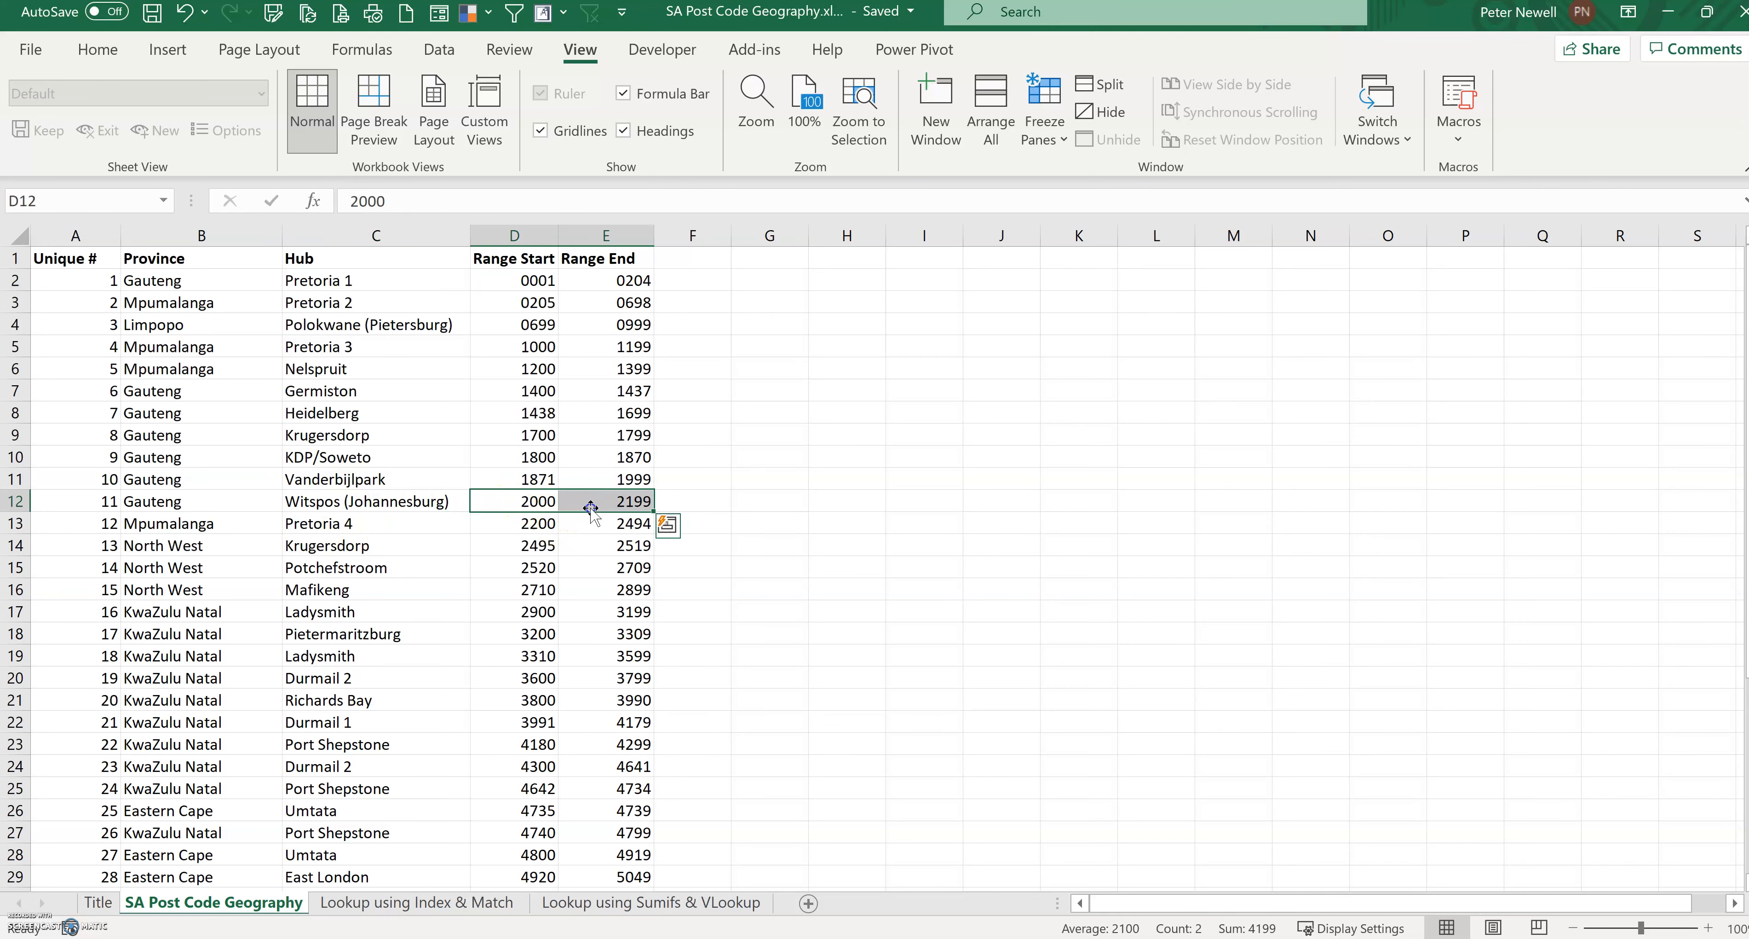
{"action": "left_click", "coordinate": [880, 511]}
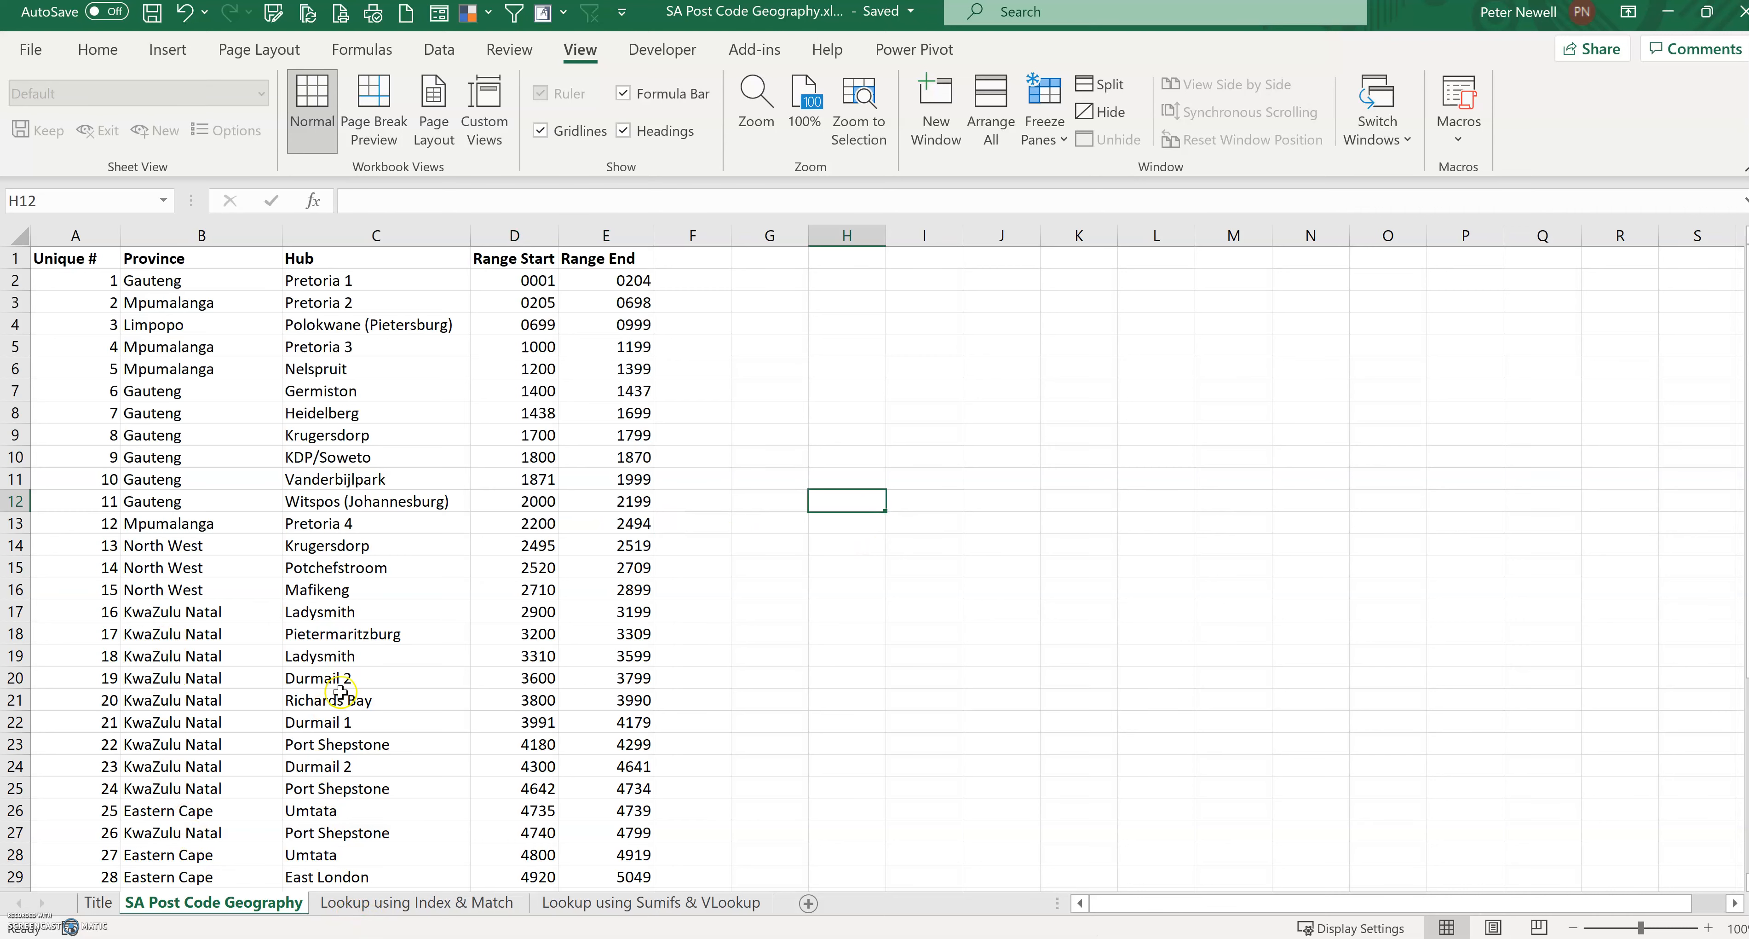
{"action": "scroll", "coordinate": [298, 584], "scroll_direction": "down", "scroll_amount": 7}
{"action": "scroll", "coordinate": [297, 600], "scroll_direction": "up", "scroll_amount": 7}
{"action": "left_click", "coordinate": [253, 500]}
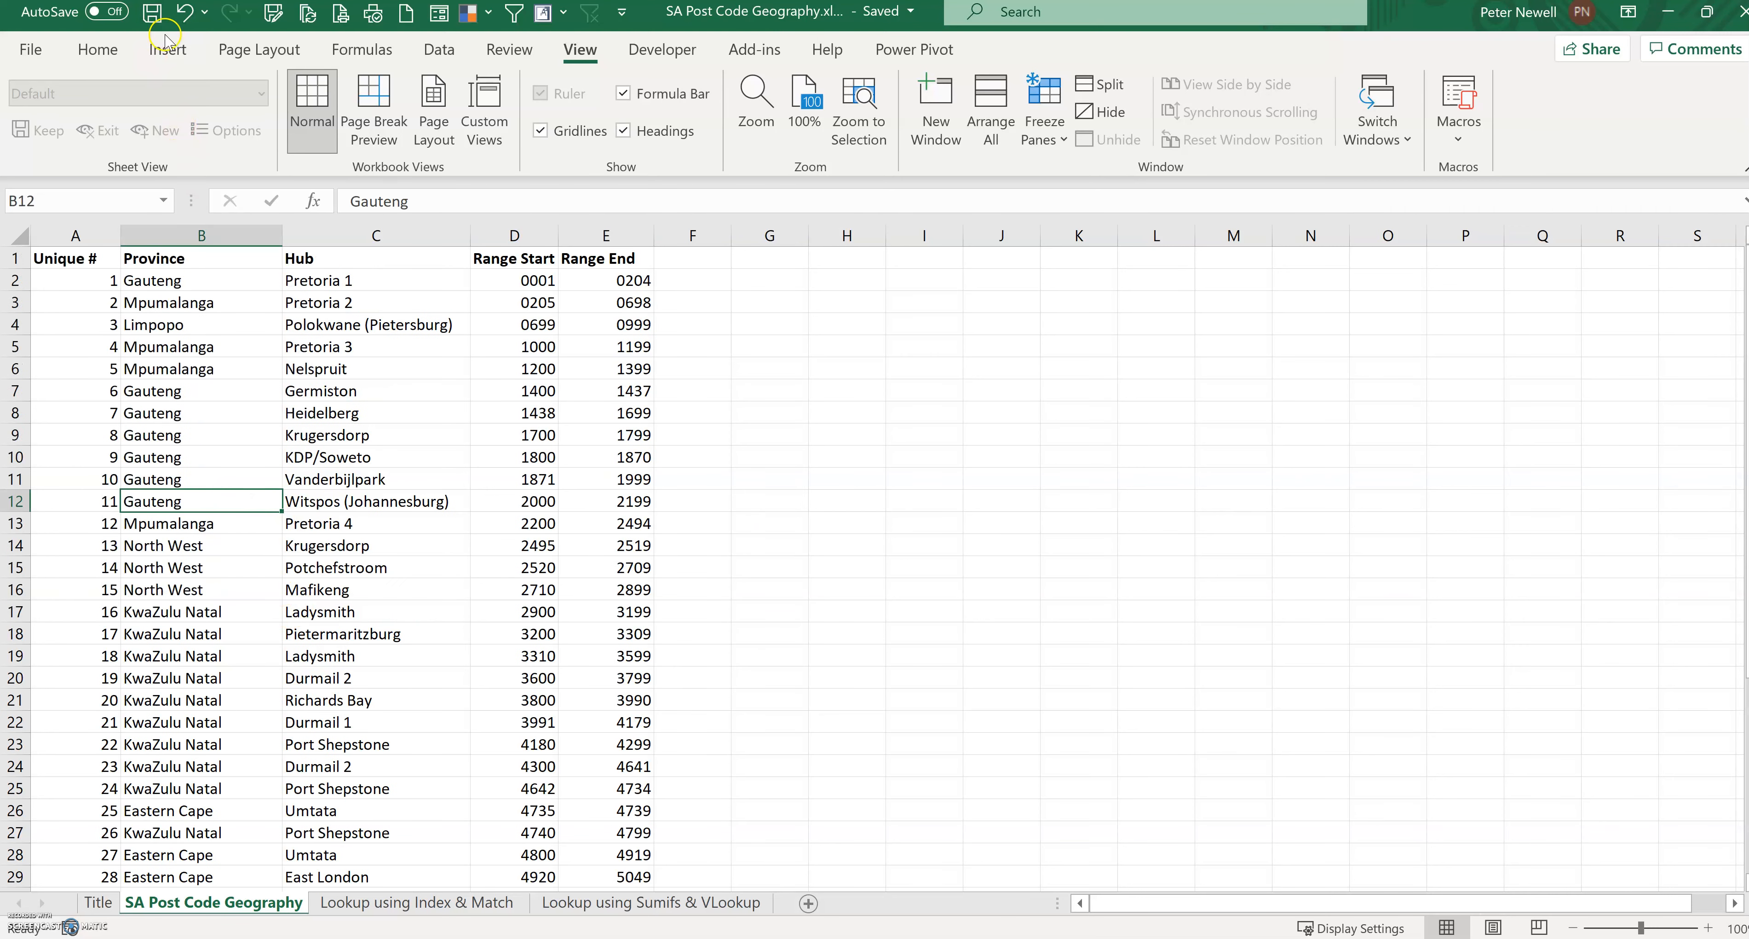
Step: Format the geography data range A1:E42 as a table whose first row holds headers
{"action": "left_click", "coordinate": [170, 51]}
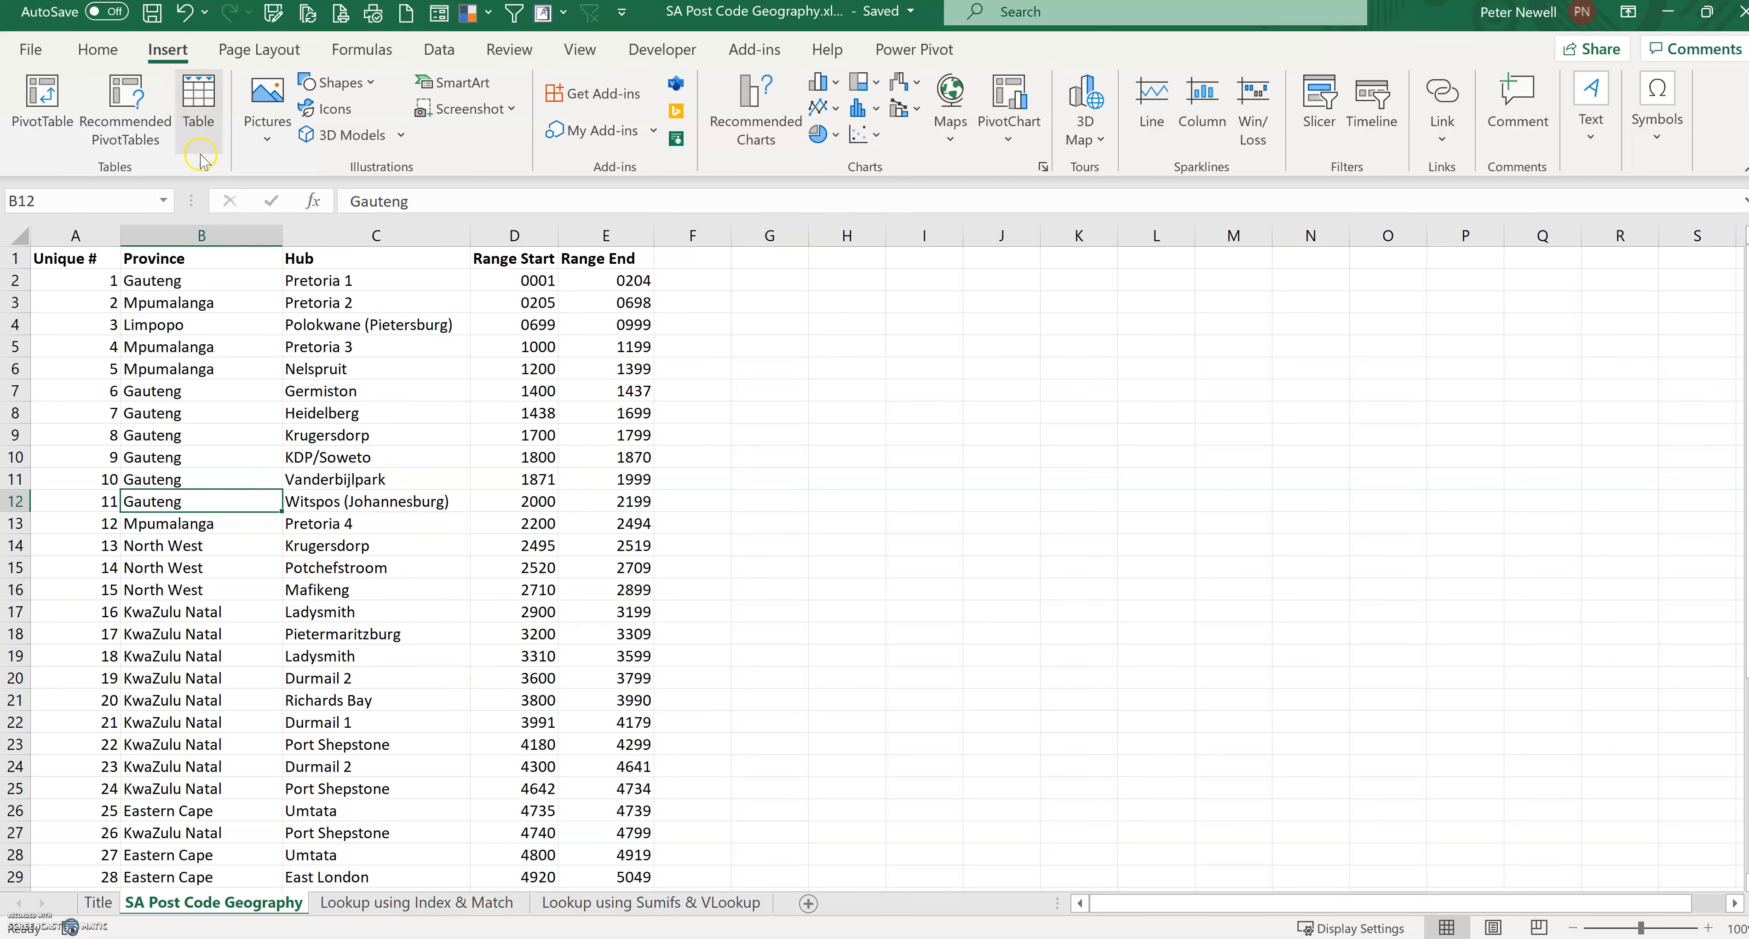
{"action": "left_click", "coordinate": [198, 102]}
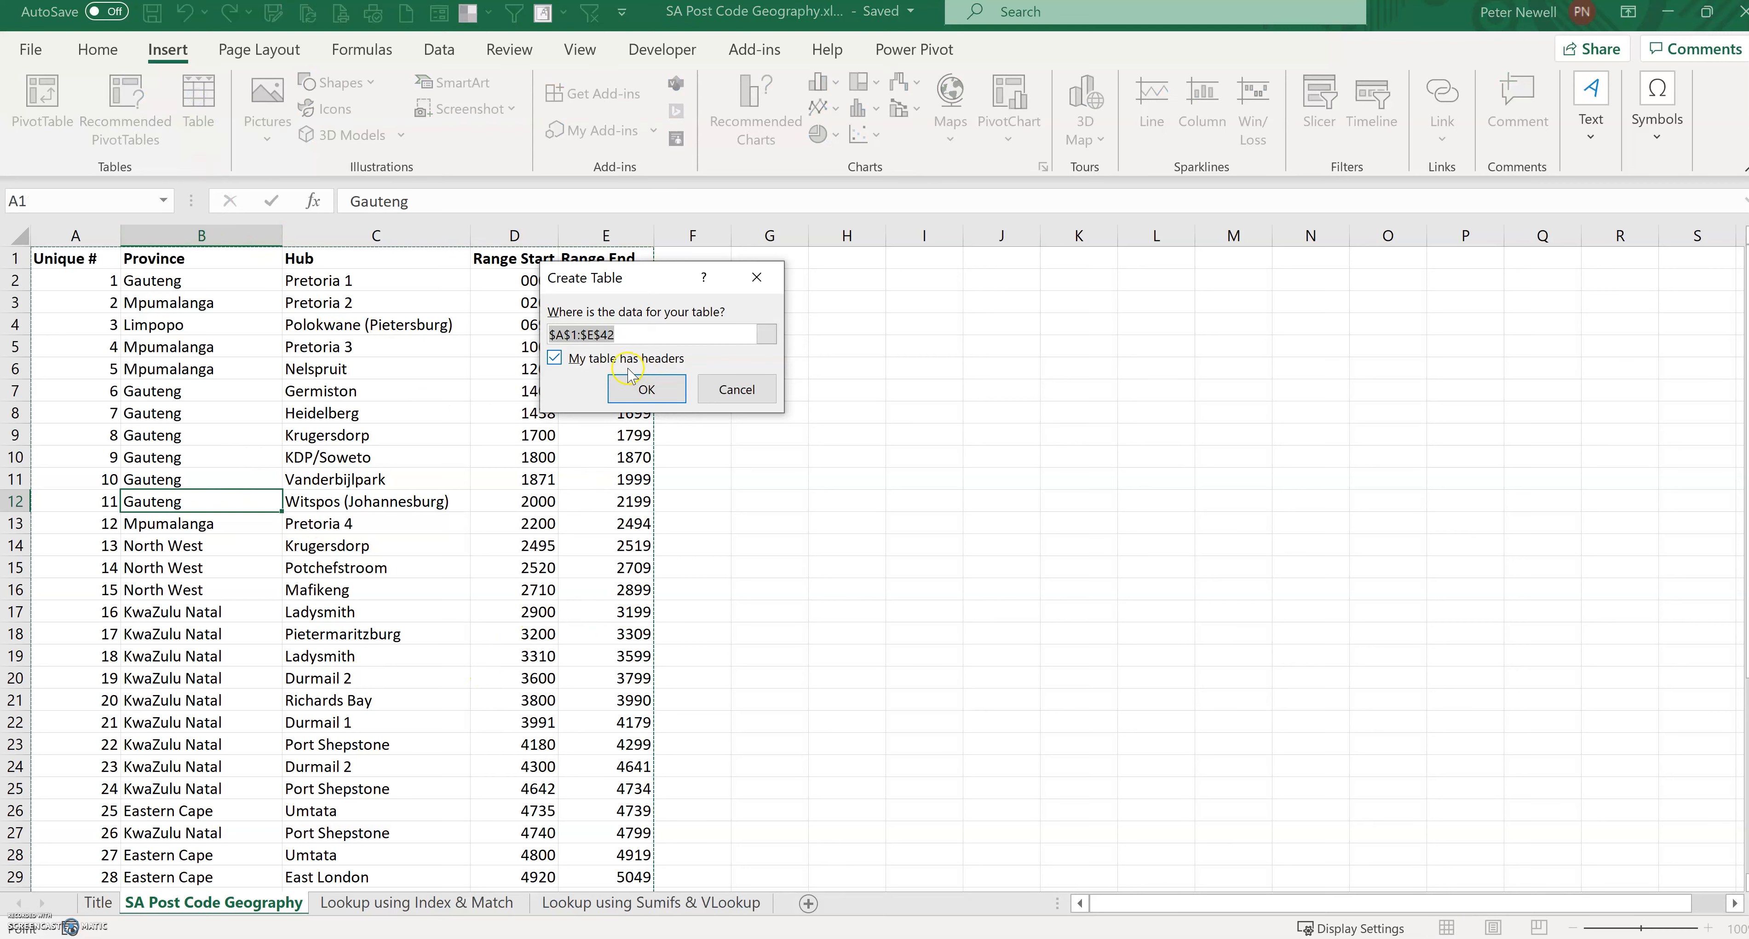
{"action": "left_click", "coordinate": [646, 389]}
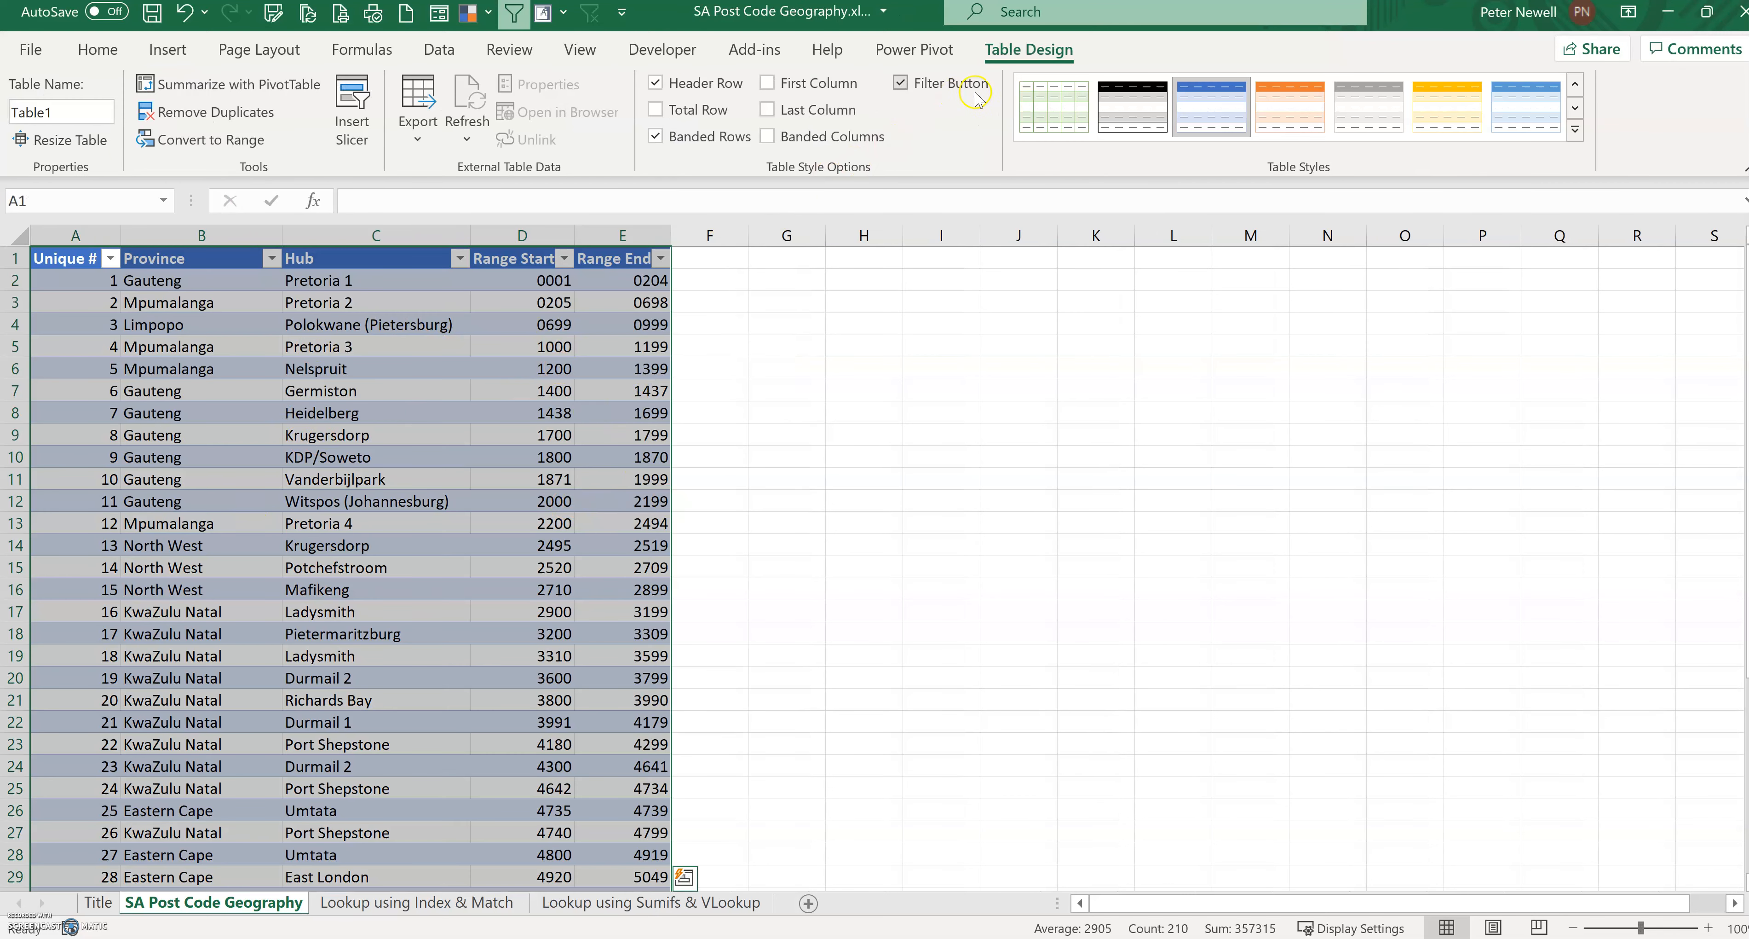
{"action": "left_click", "coordinate": [58, 114]}
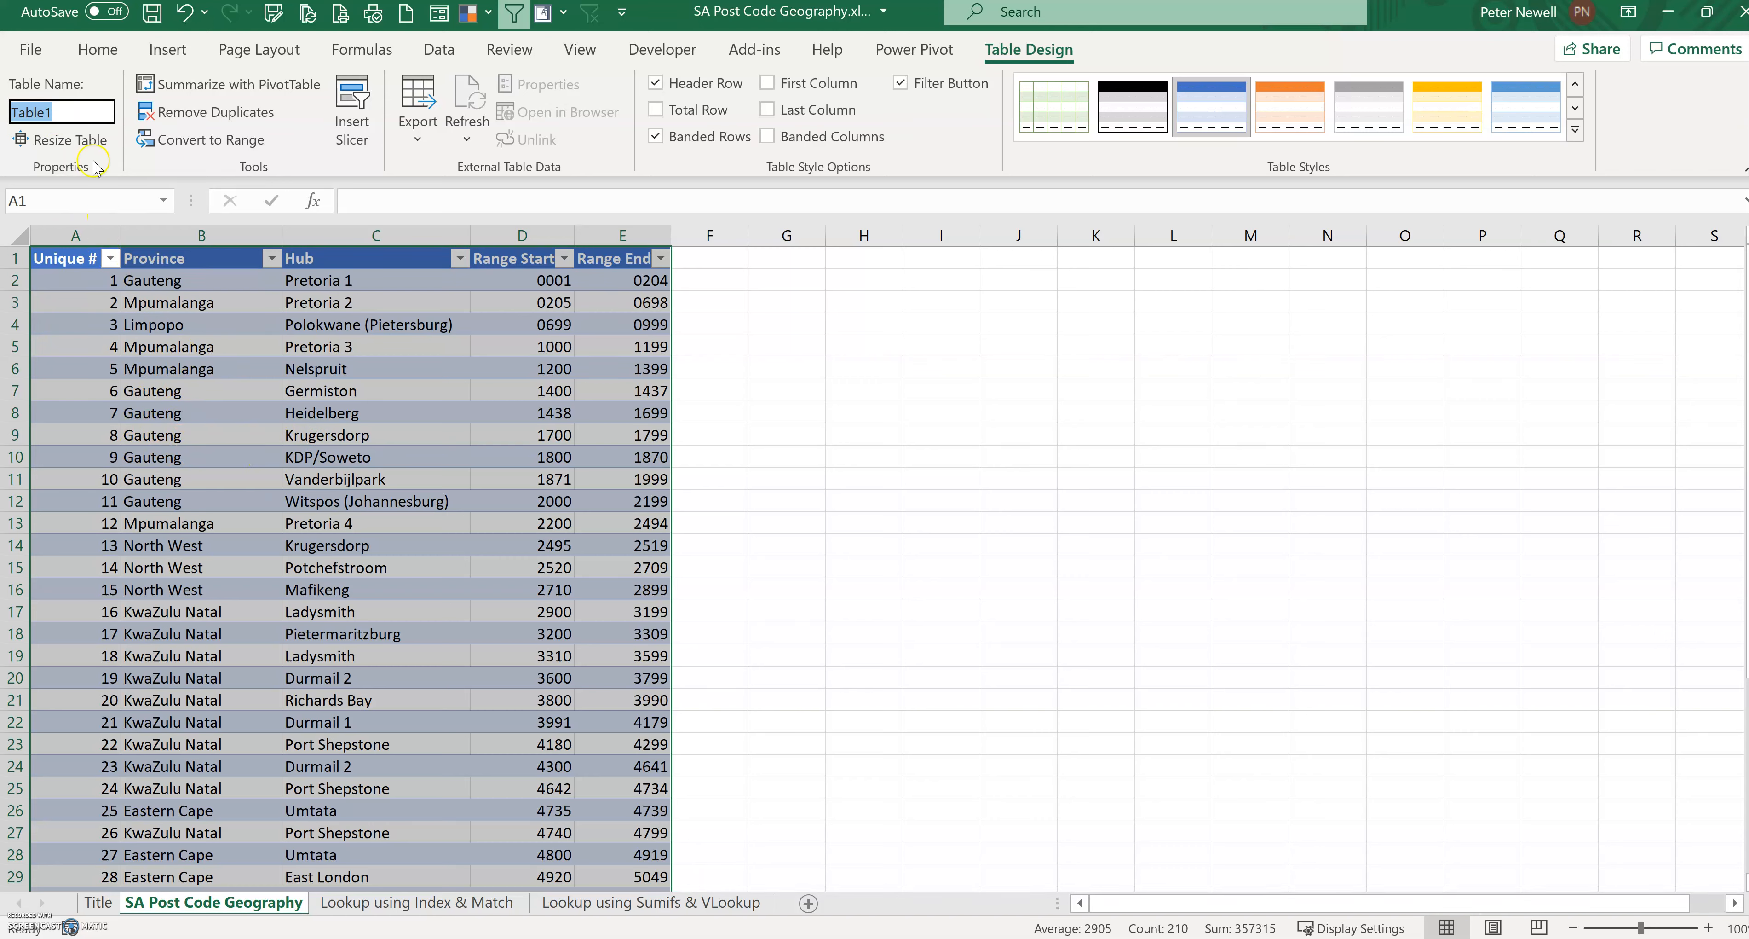
{"action": "left_click", "coordinate": [74, 112]}
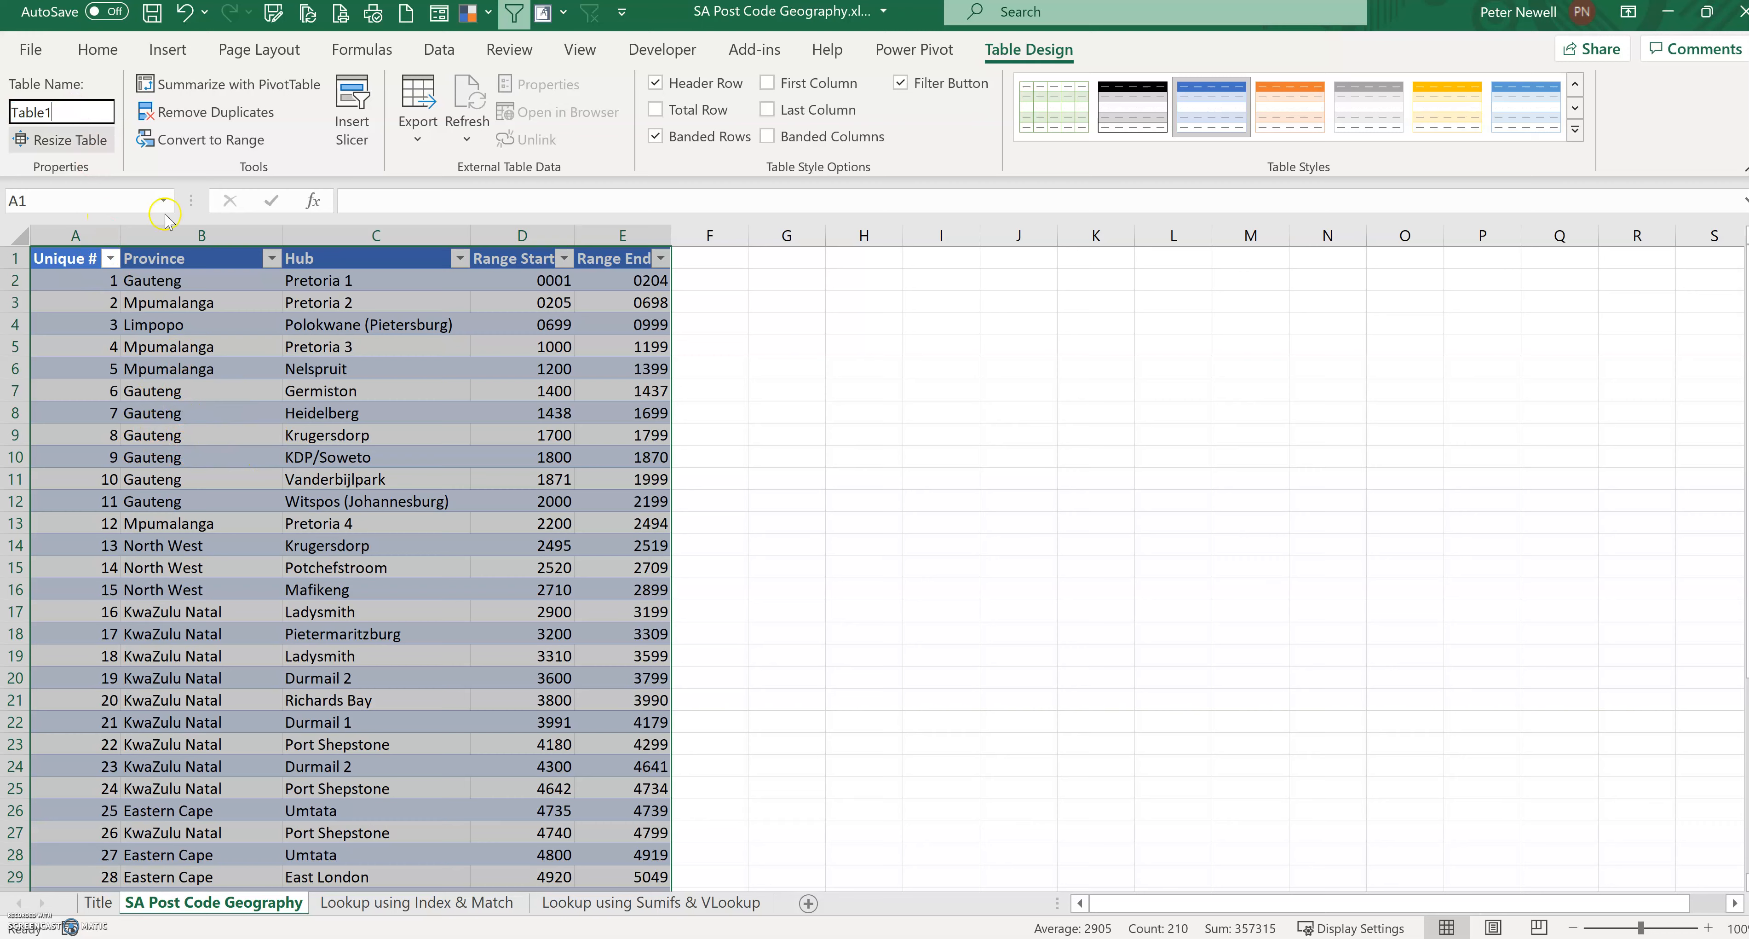
{"action": "left_click", "coordinate": [801, 478]}
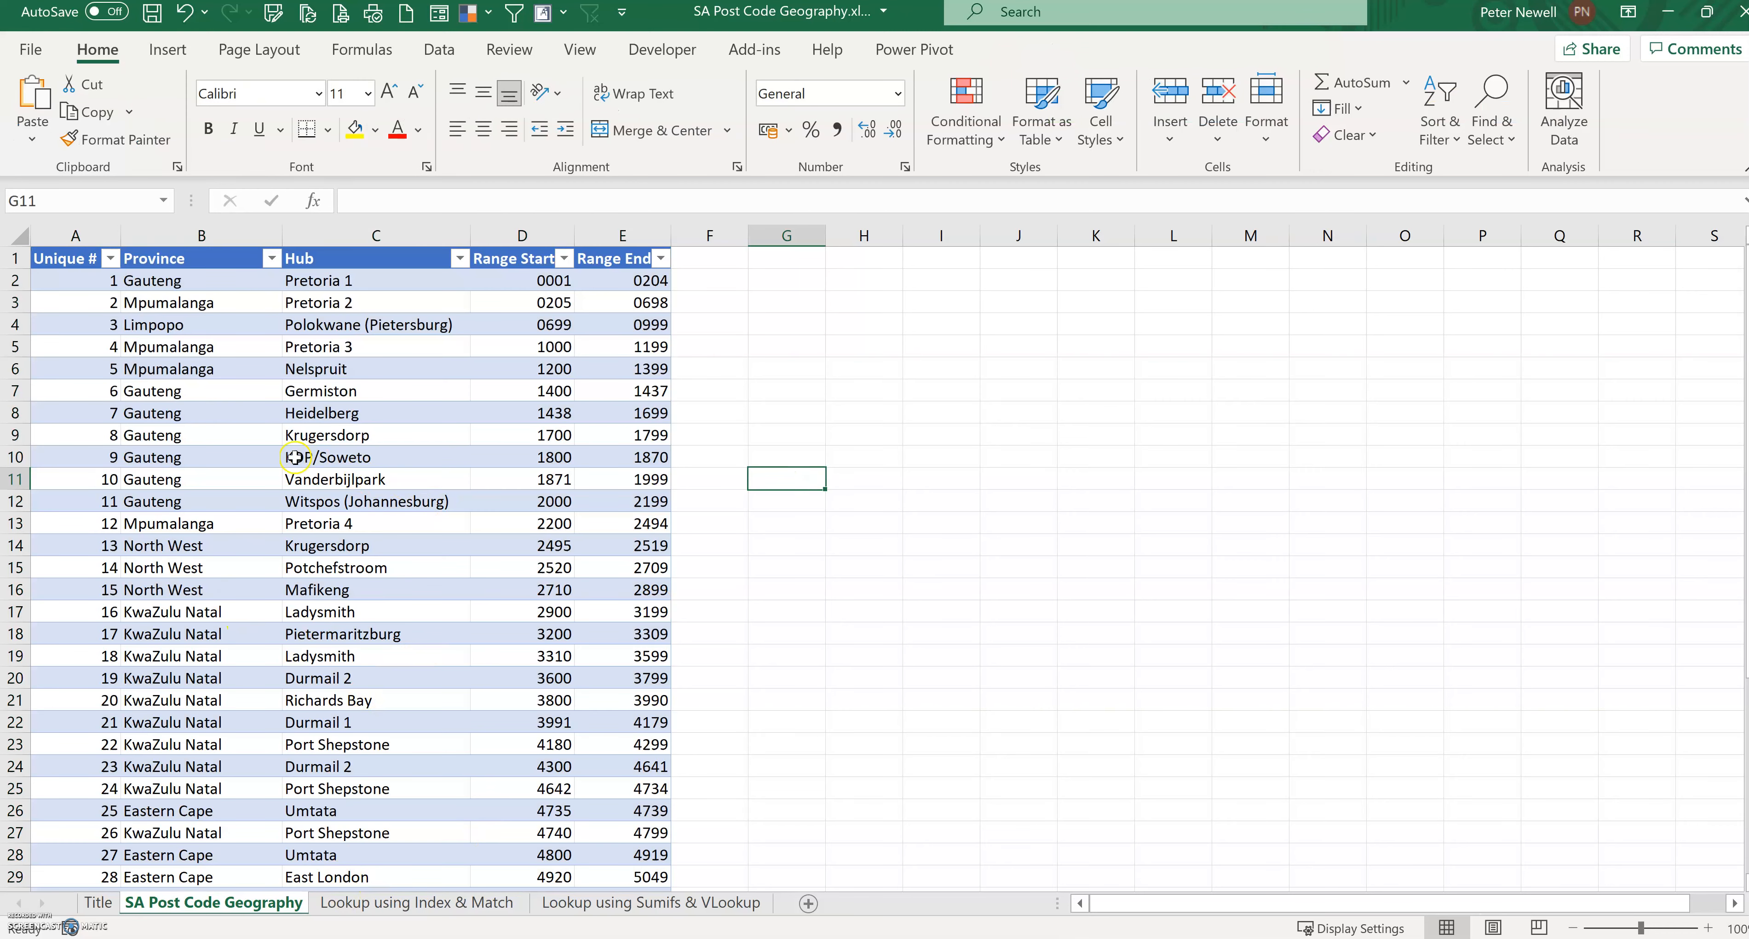
Step: Convert the Post Code, Province_ and Hub_ list A2:C6 on the Index & Match sheet into a table with headers
{"action": "left_click", "coordinate": [381, 903]}
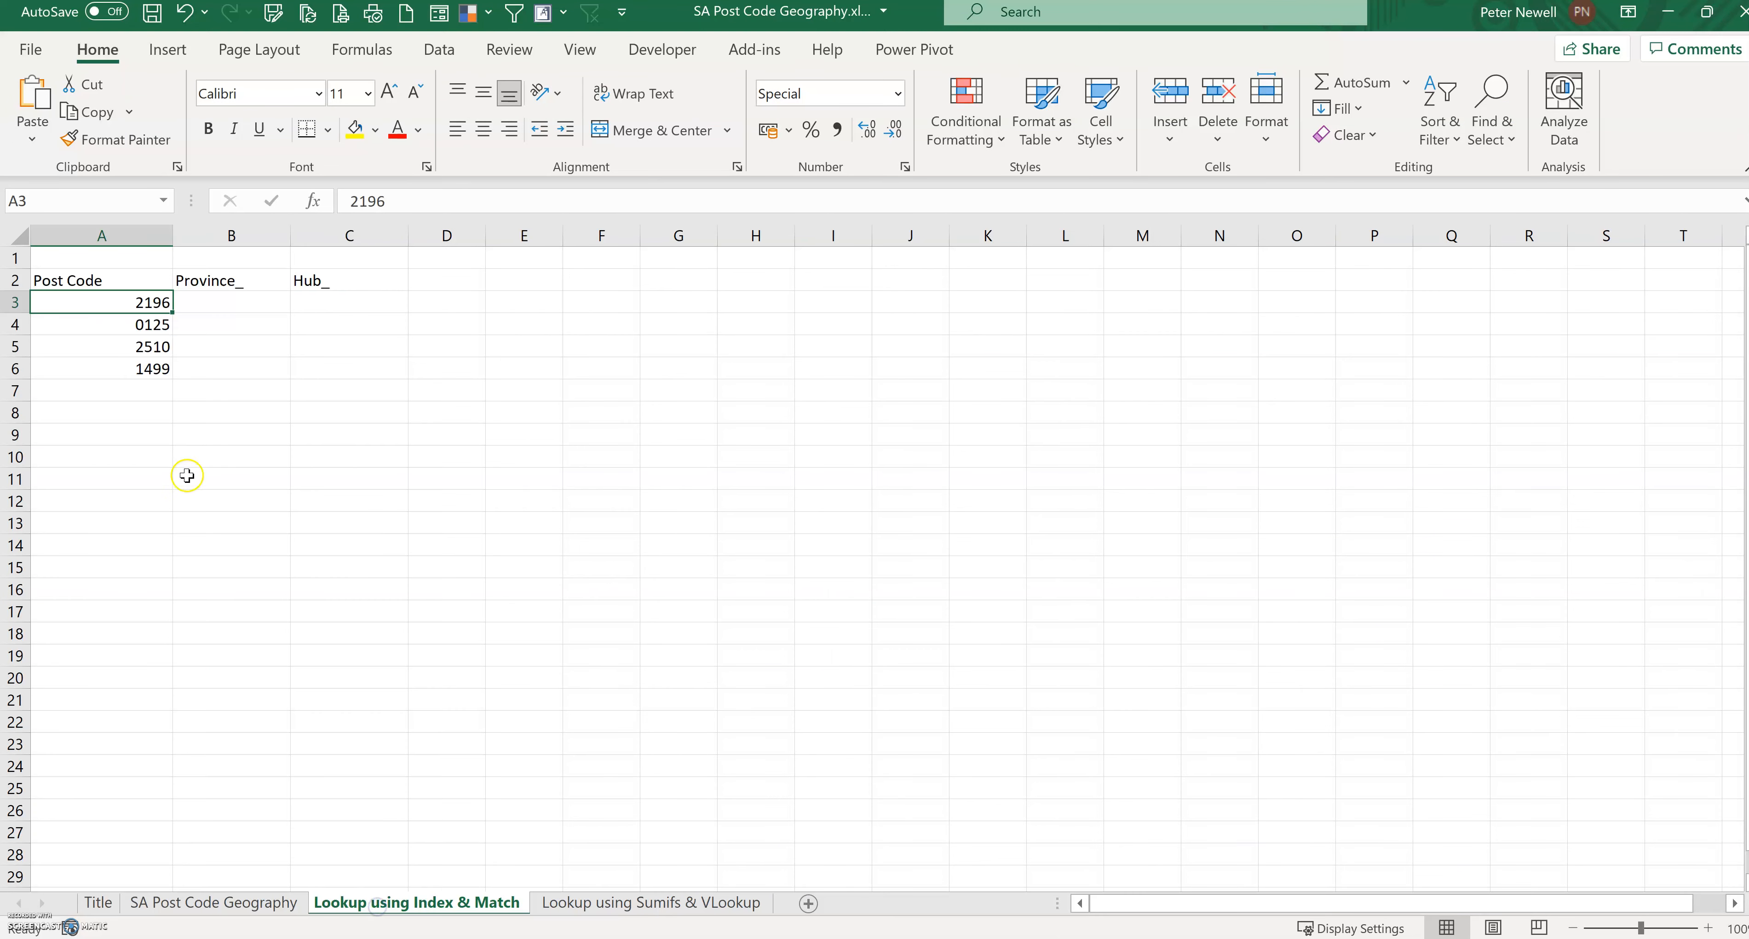
{"action": "left_click", "coordinate": [250, 906]}
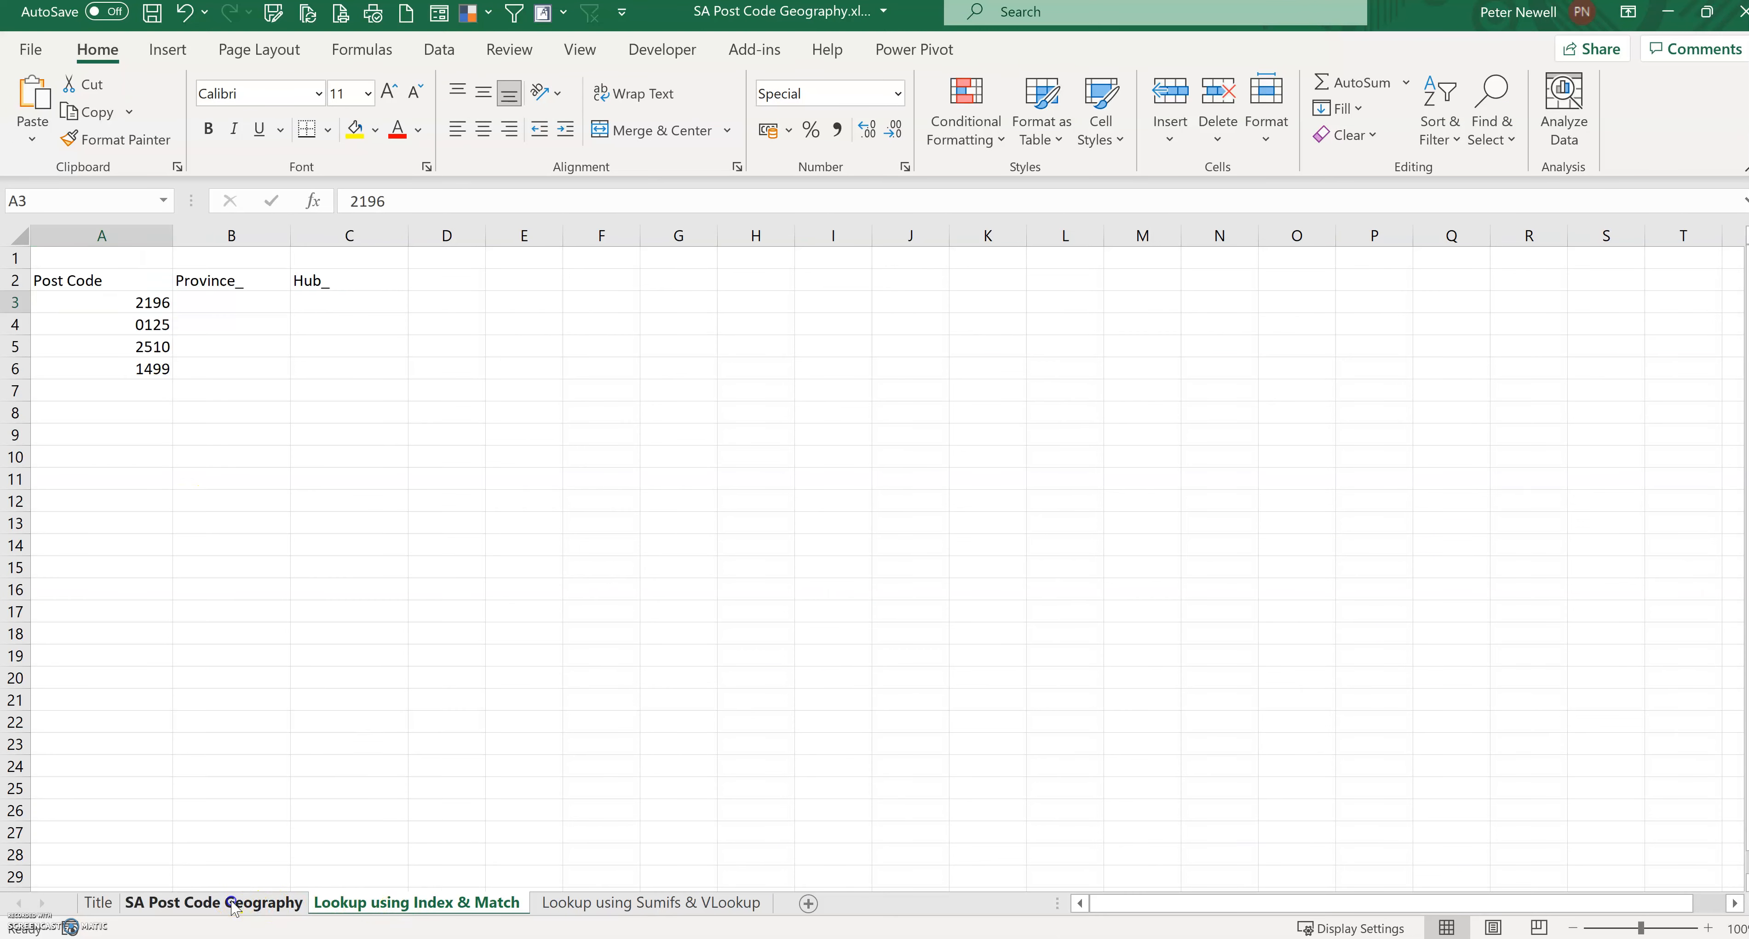
{"action": "left_click", "coordinate": [360, 902]}
{"action": "left_click", "coordinate": [223, 345]}
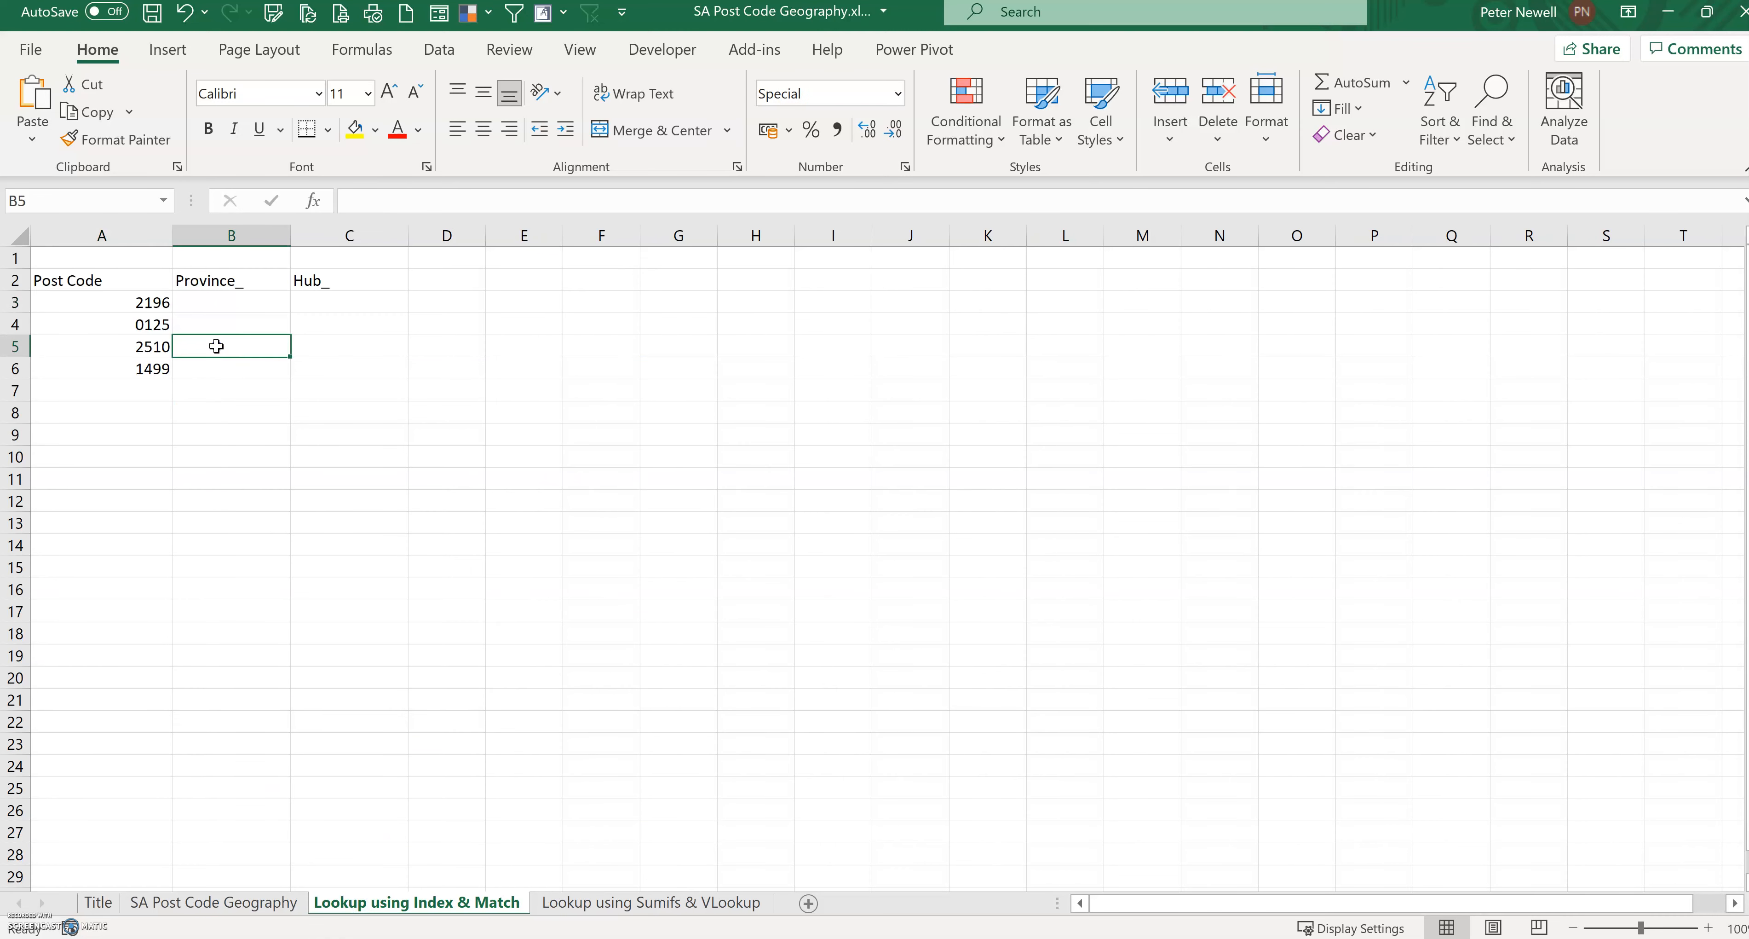
{"action": "left_click", "coordinate": [170, 50]}
{"action": "left_click", "coordinate": [197, 108]}
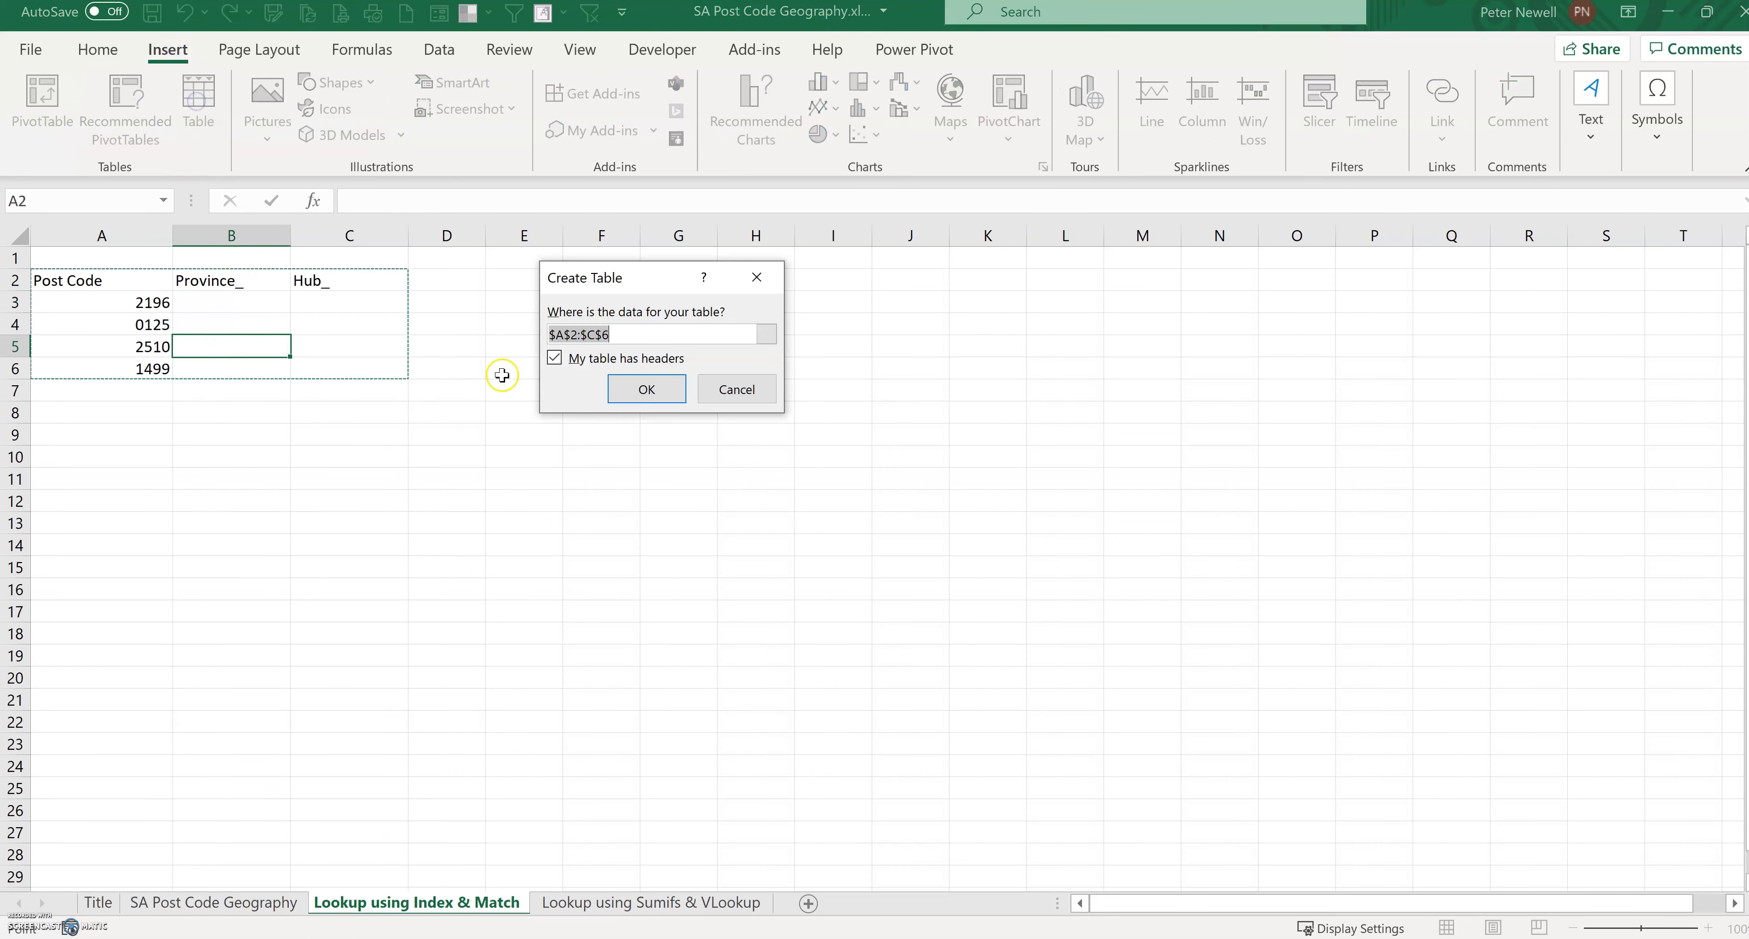
{"action": "left_click", "coordinate": [635, 387]}
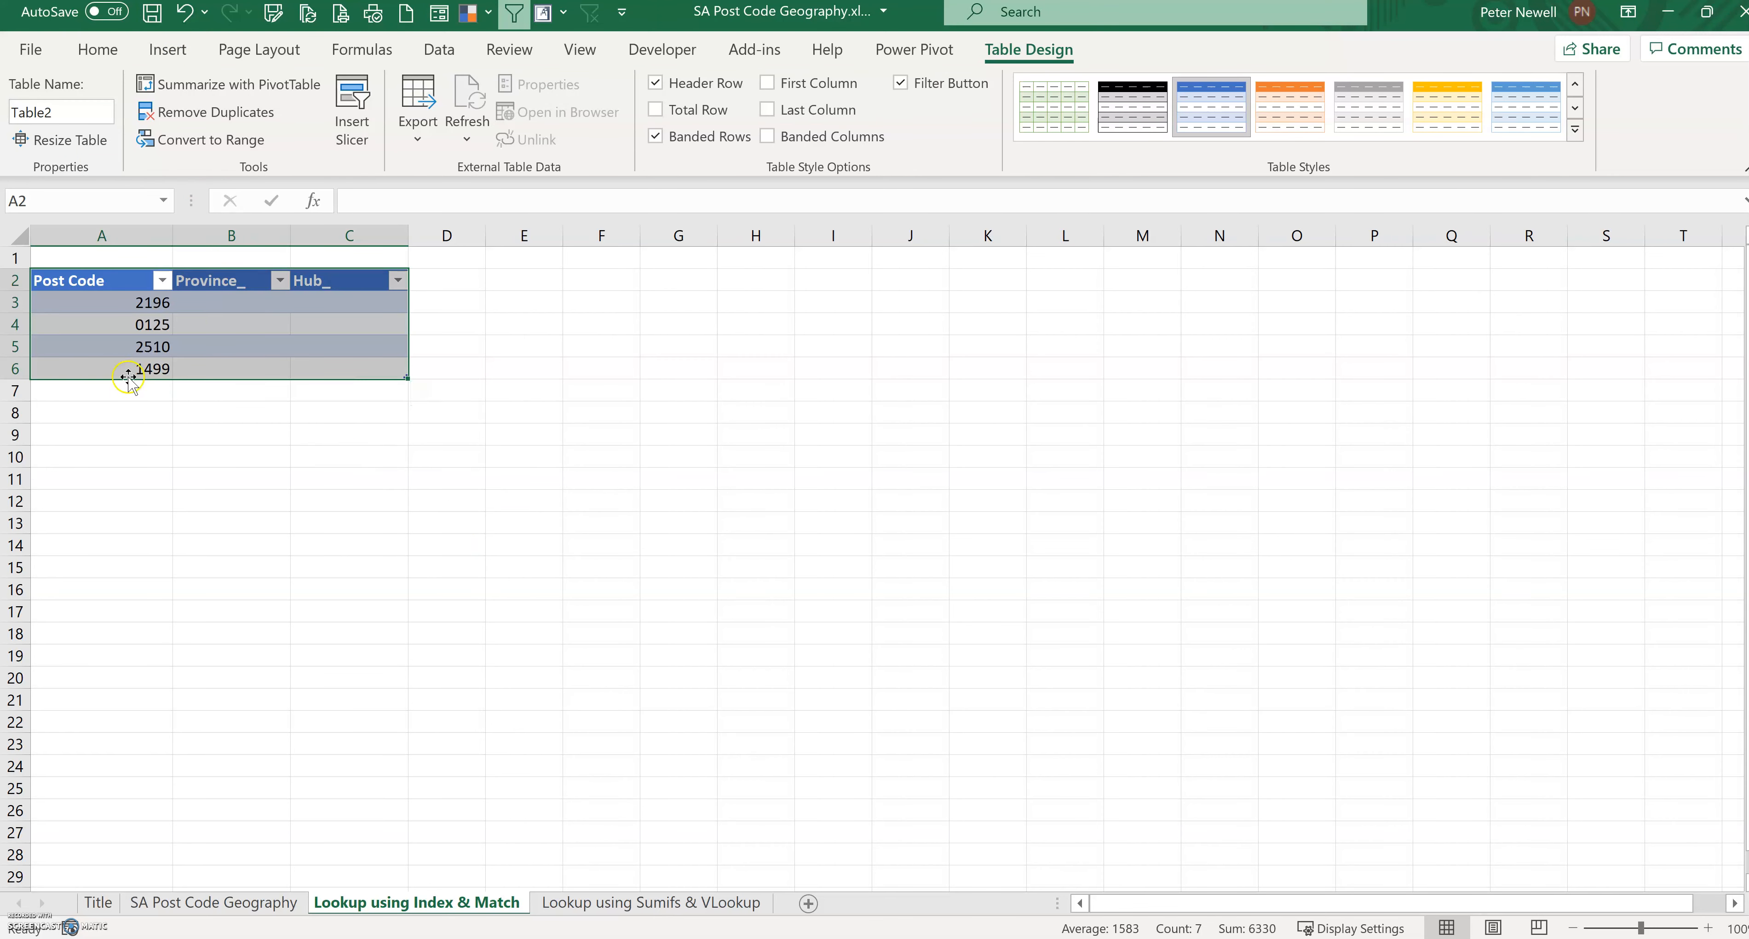
Step: Review the empty Province_ and Hub_ columns and the source Province column across the two sheets
{"action": "left_click", "coordinate": [243, 307]}
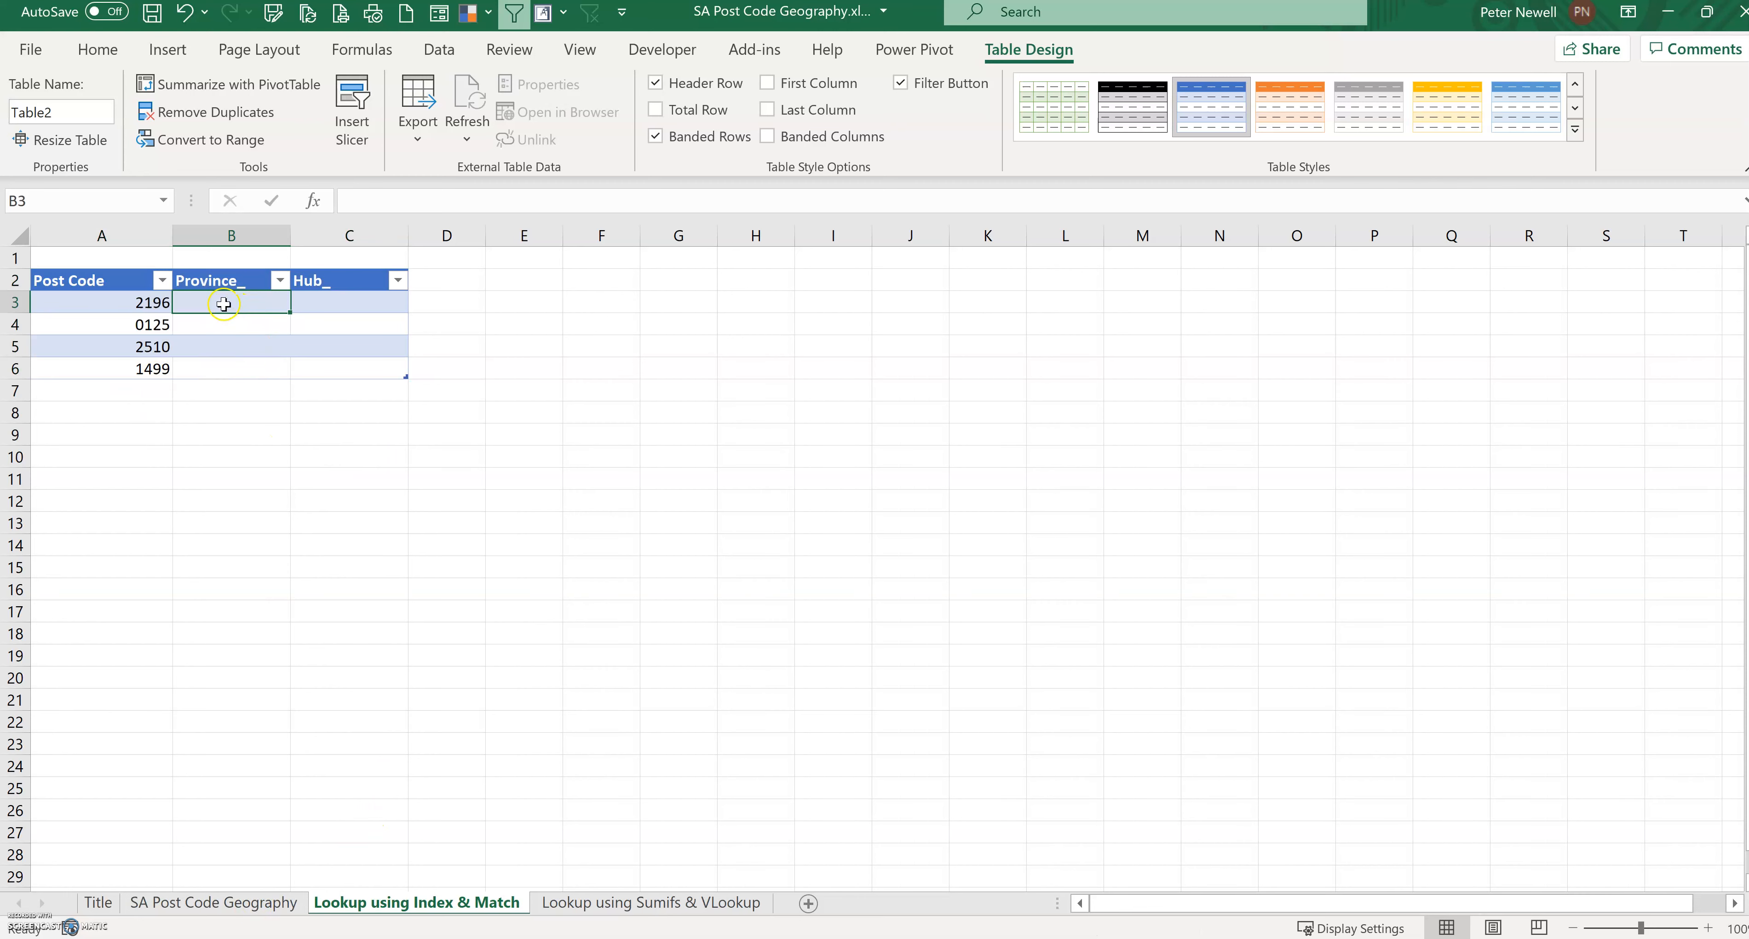
{"action": "left_click_drag", "start_coordinate": [247, 306], "coordinate": [245, 370]}
{"action": "left_click", "coordinate": [339, 303]}
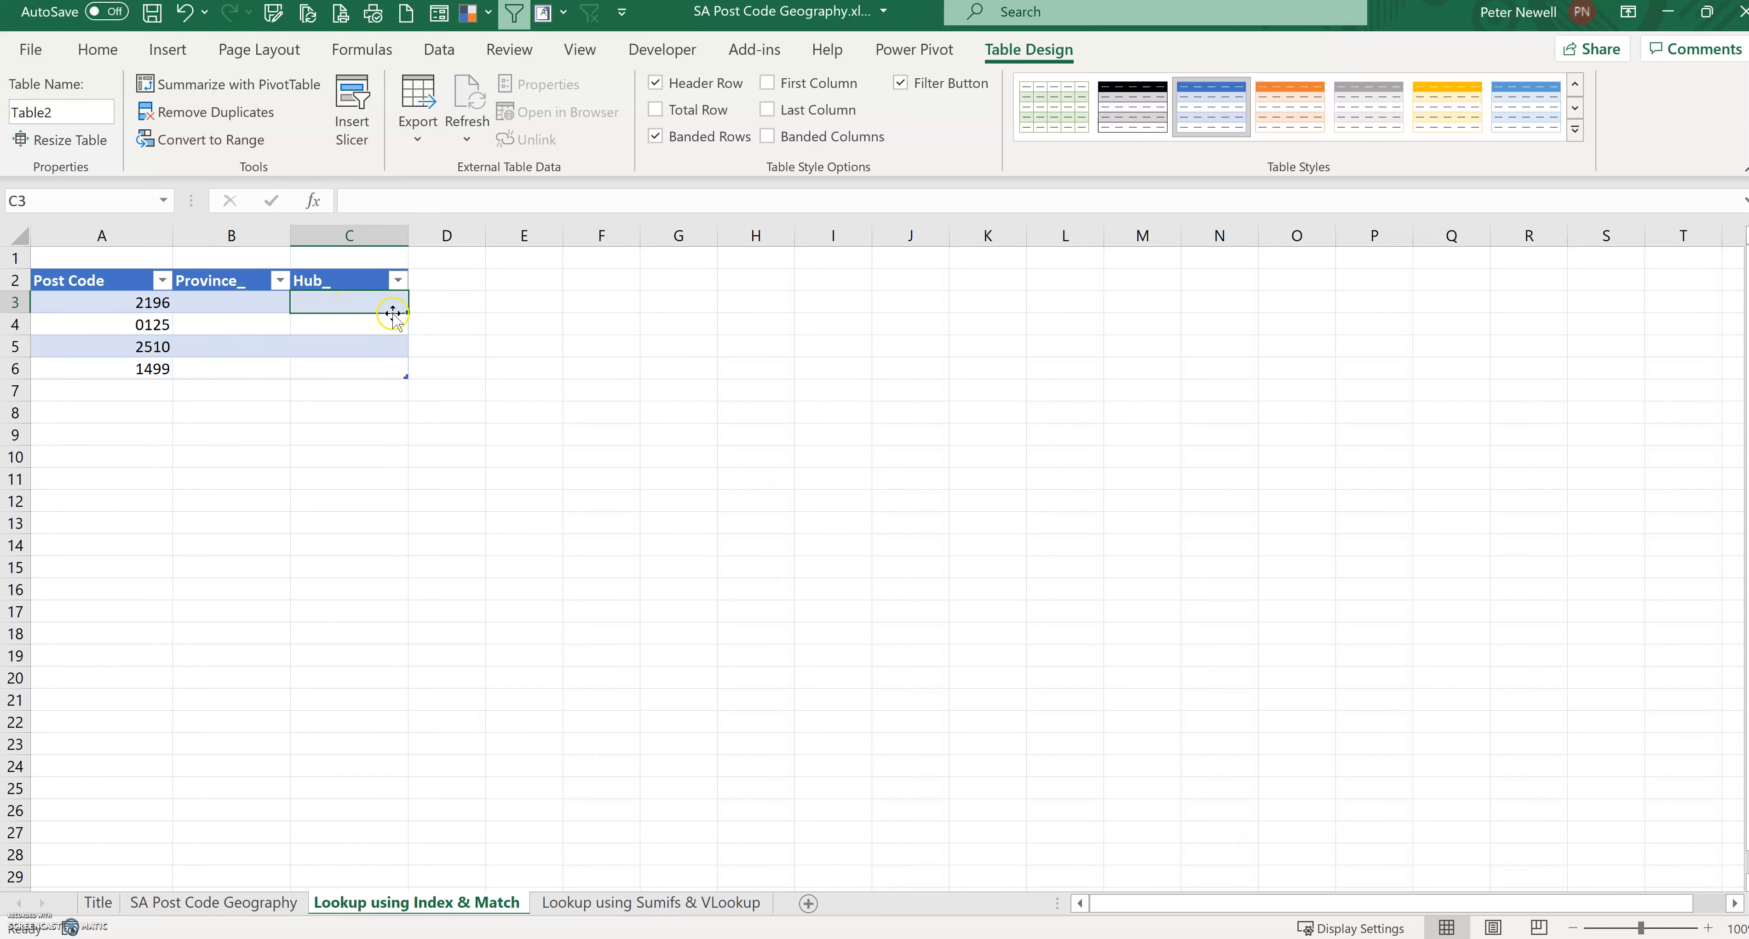
{"action": "left_click_drag", "start_coordinate": [383, 310], "coordinate": [371, 371]}
{"action": "left_click", "coordinate": [548, 385]}
{"action": "left_click", "coordinate": [270, 903]}
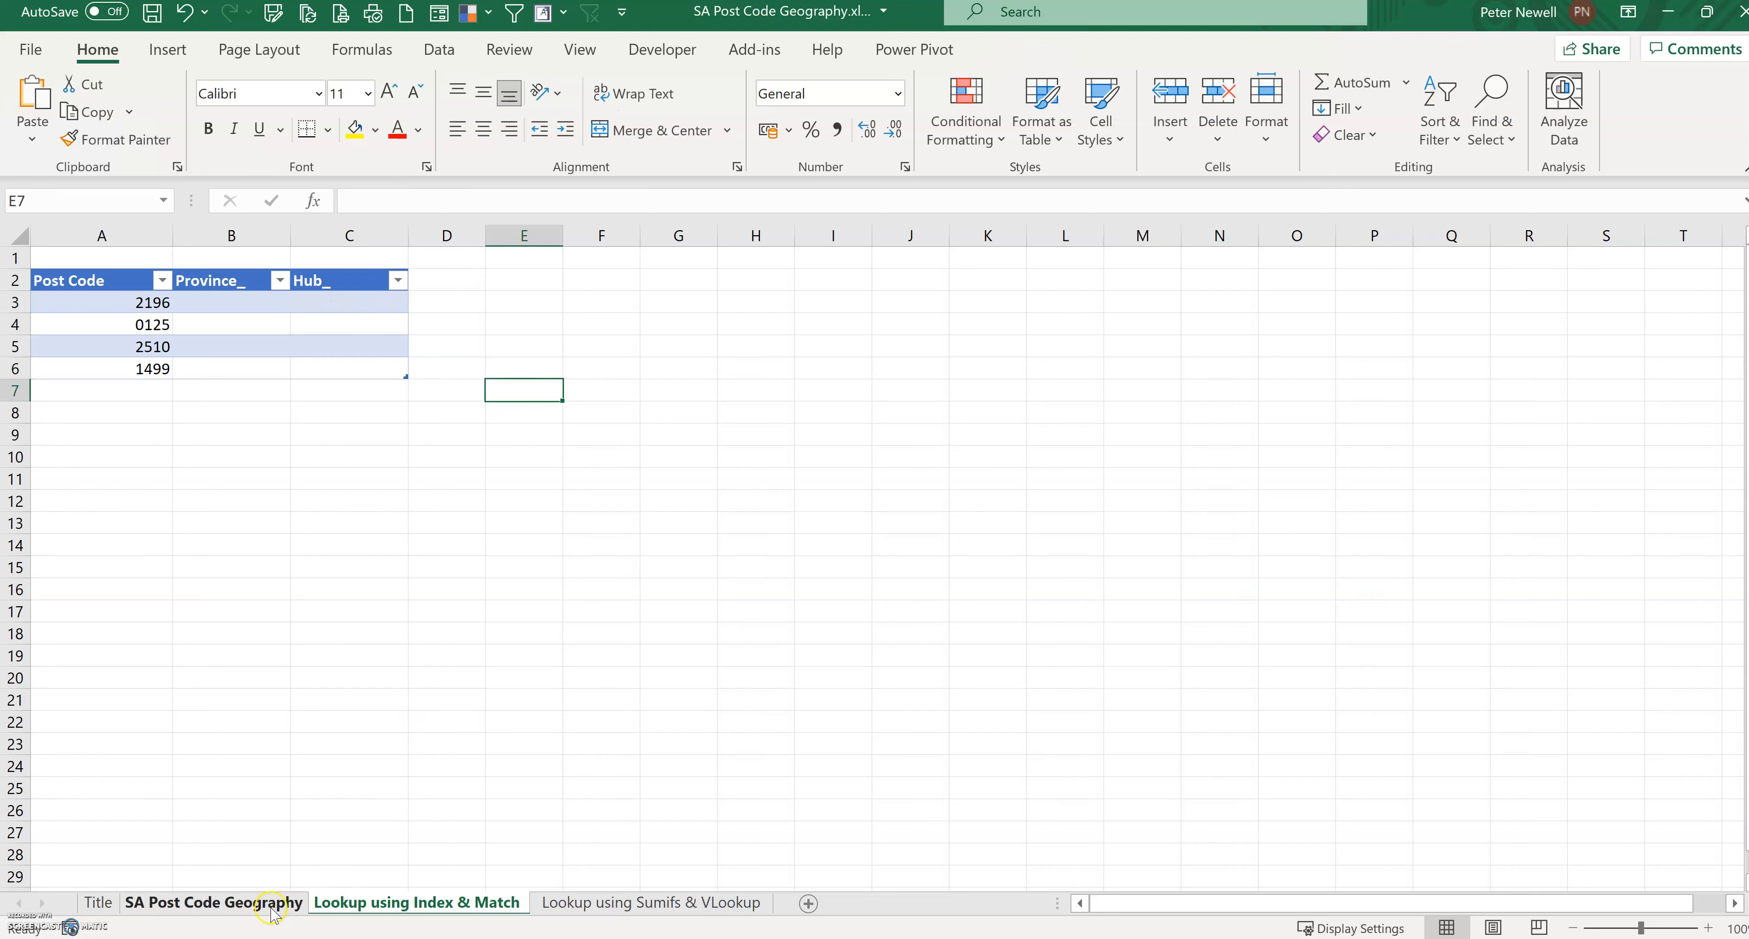
{"action": "left_click", "coordinate": [371, 903]}
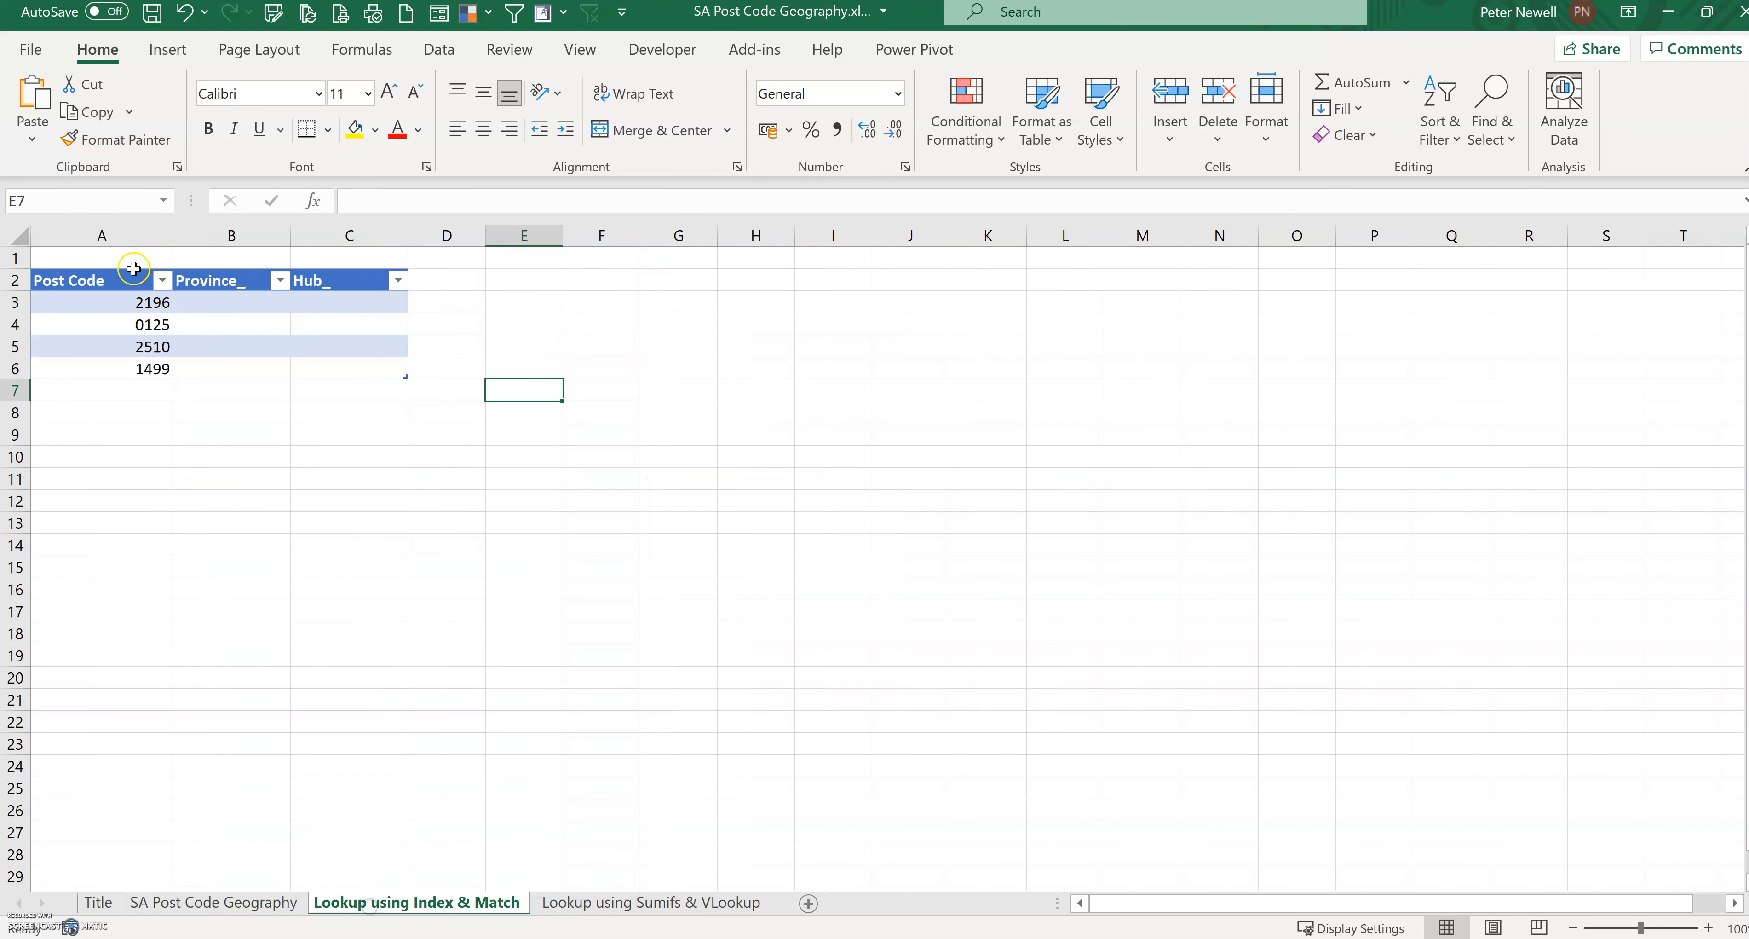
{"action": "left_click", "coordinate": [131, 308]}
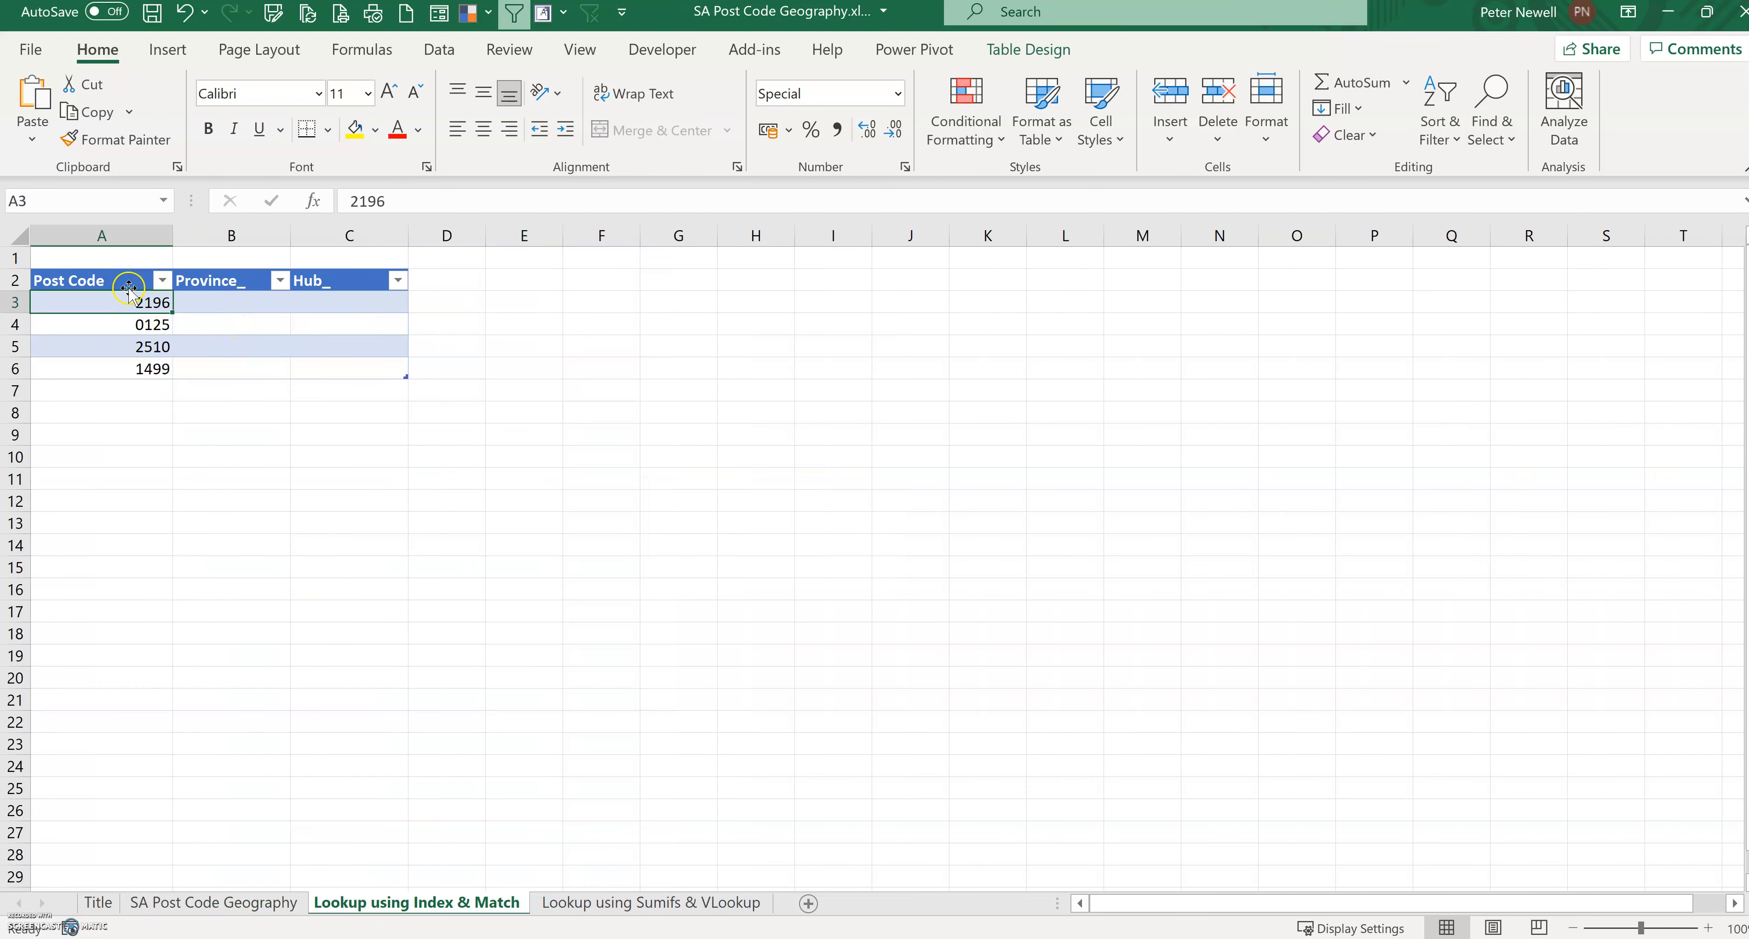
{"action": "left_click", "coordinate": [241, 902]}
{"action": "left_click", "coordinate": [185, 281]}
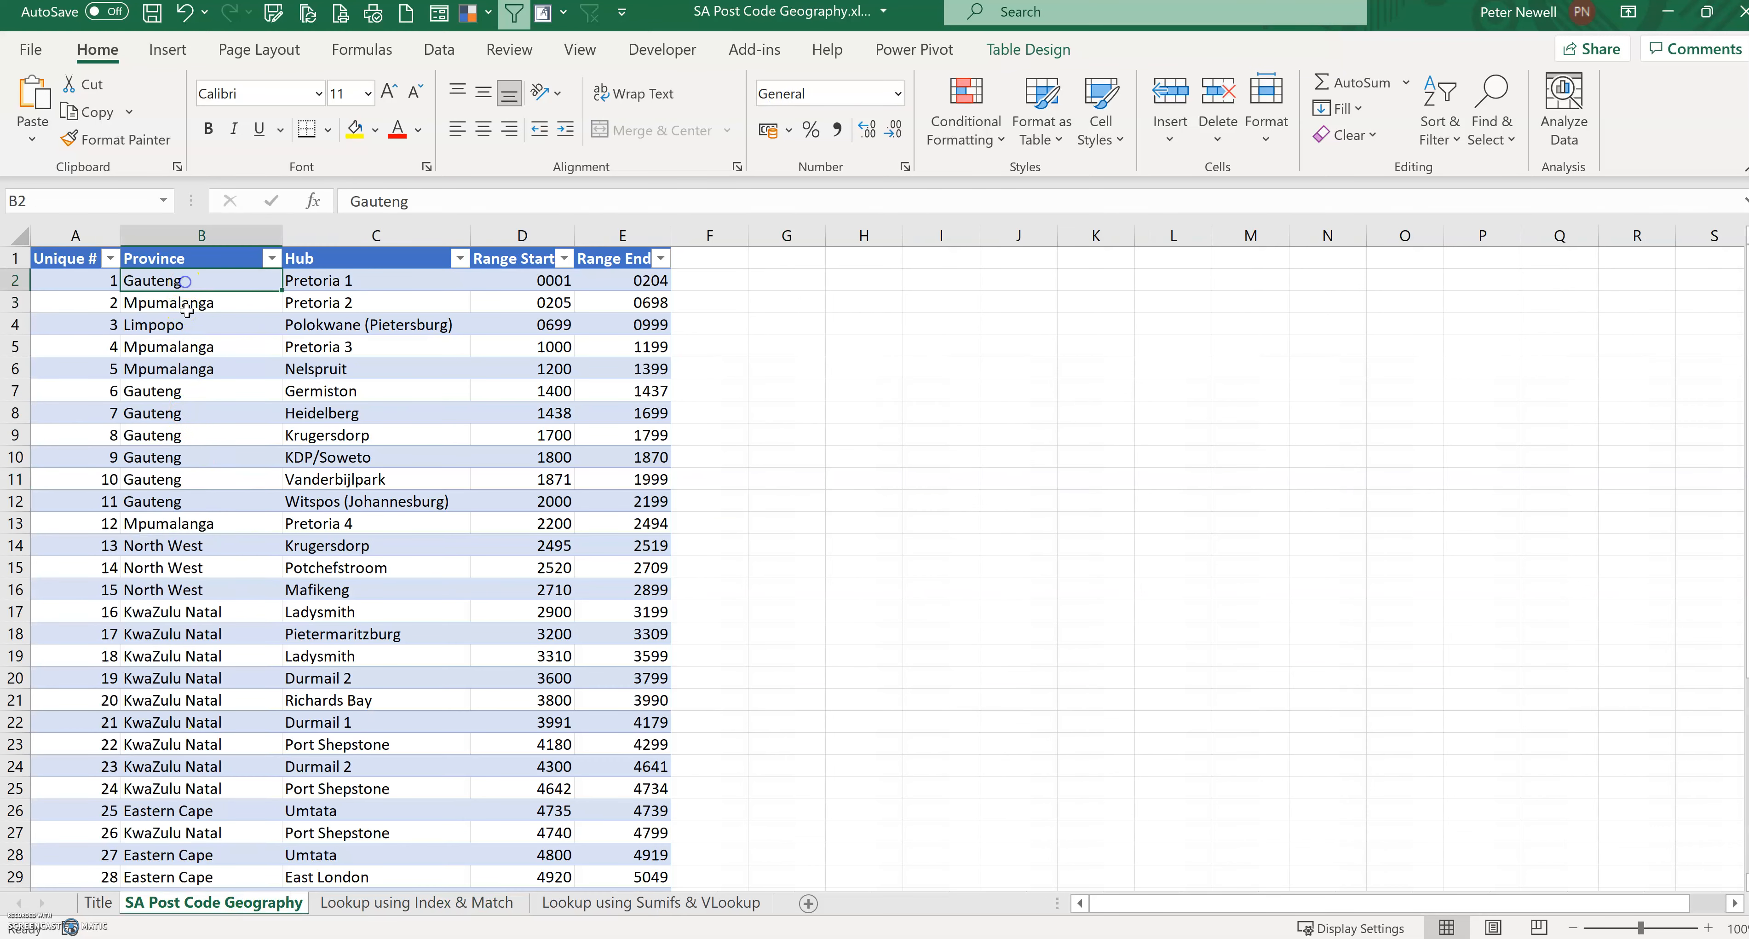
{"action": "left_click", "coordinate": [185, 236]}
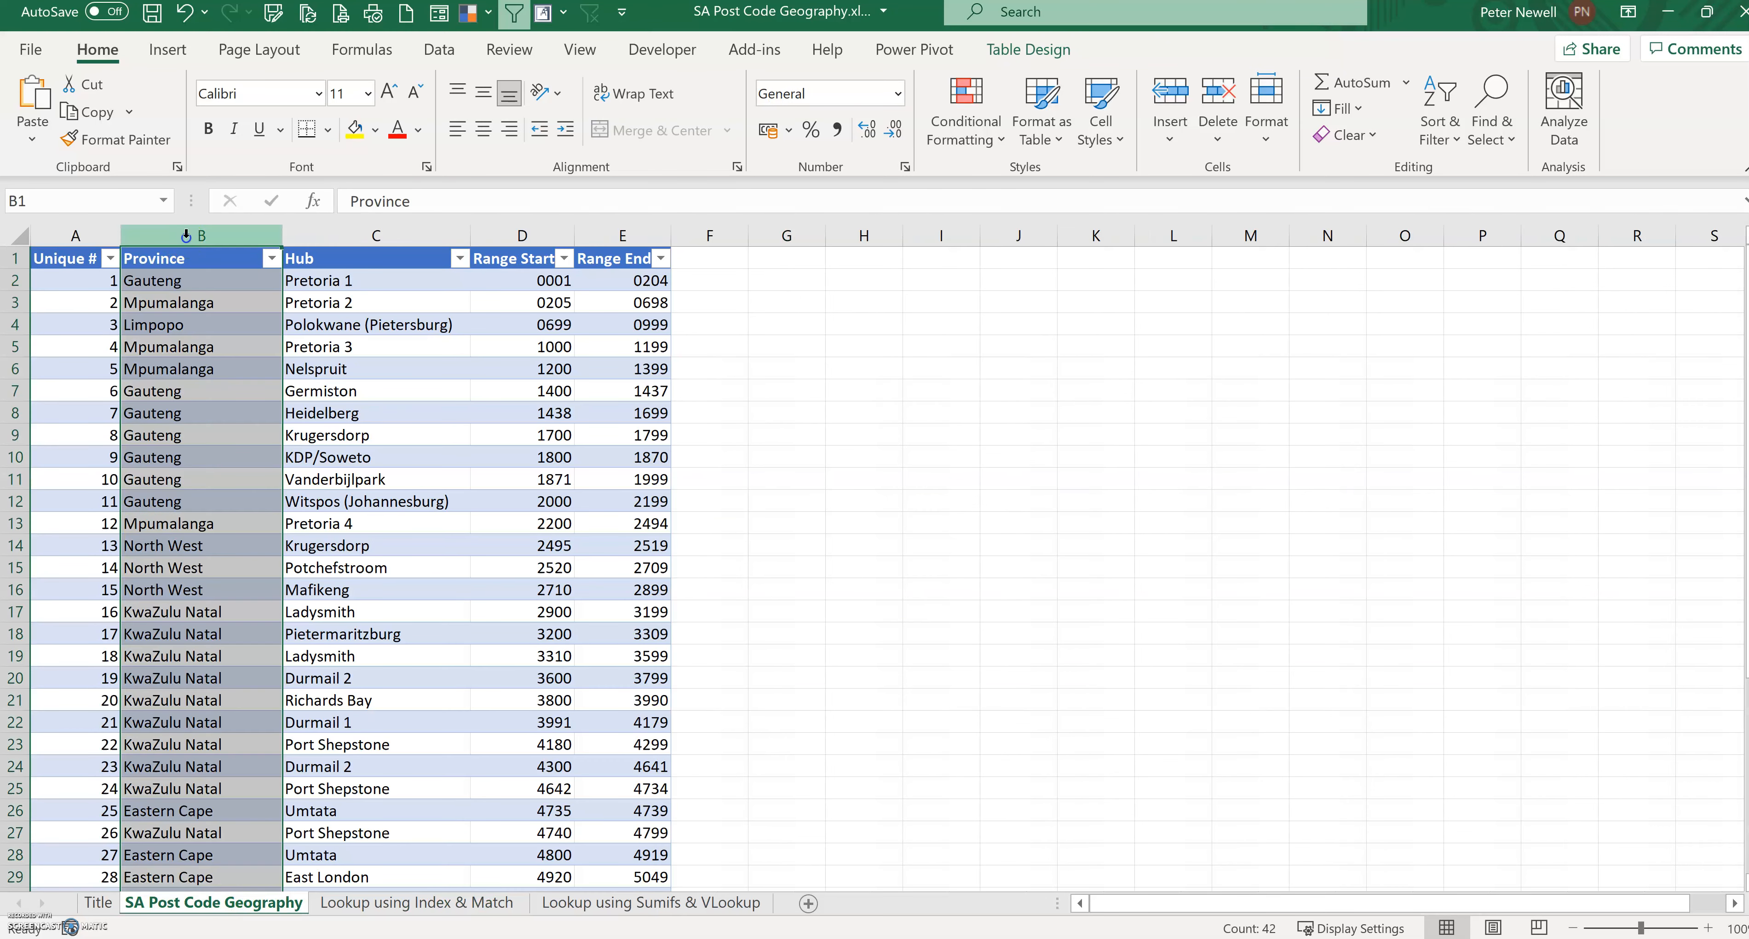
{"action": "left_click", "coordinate": [365, 907]}
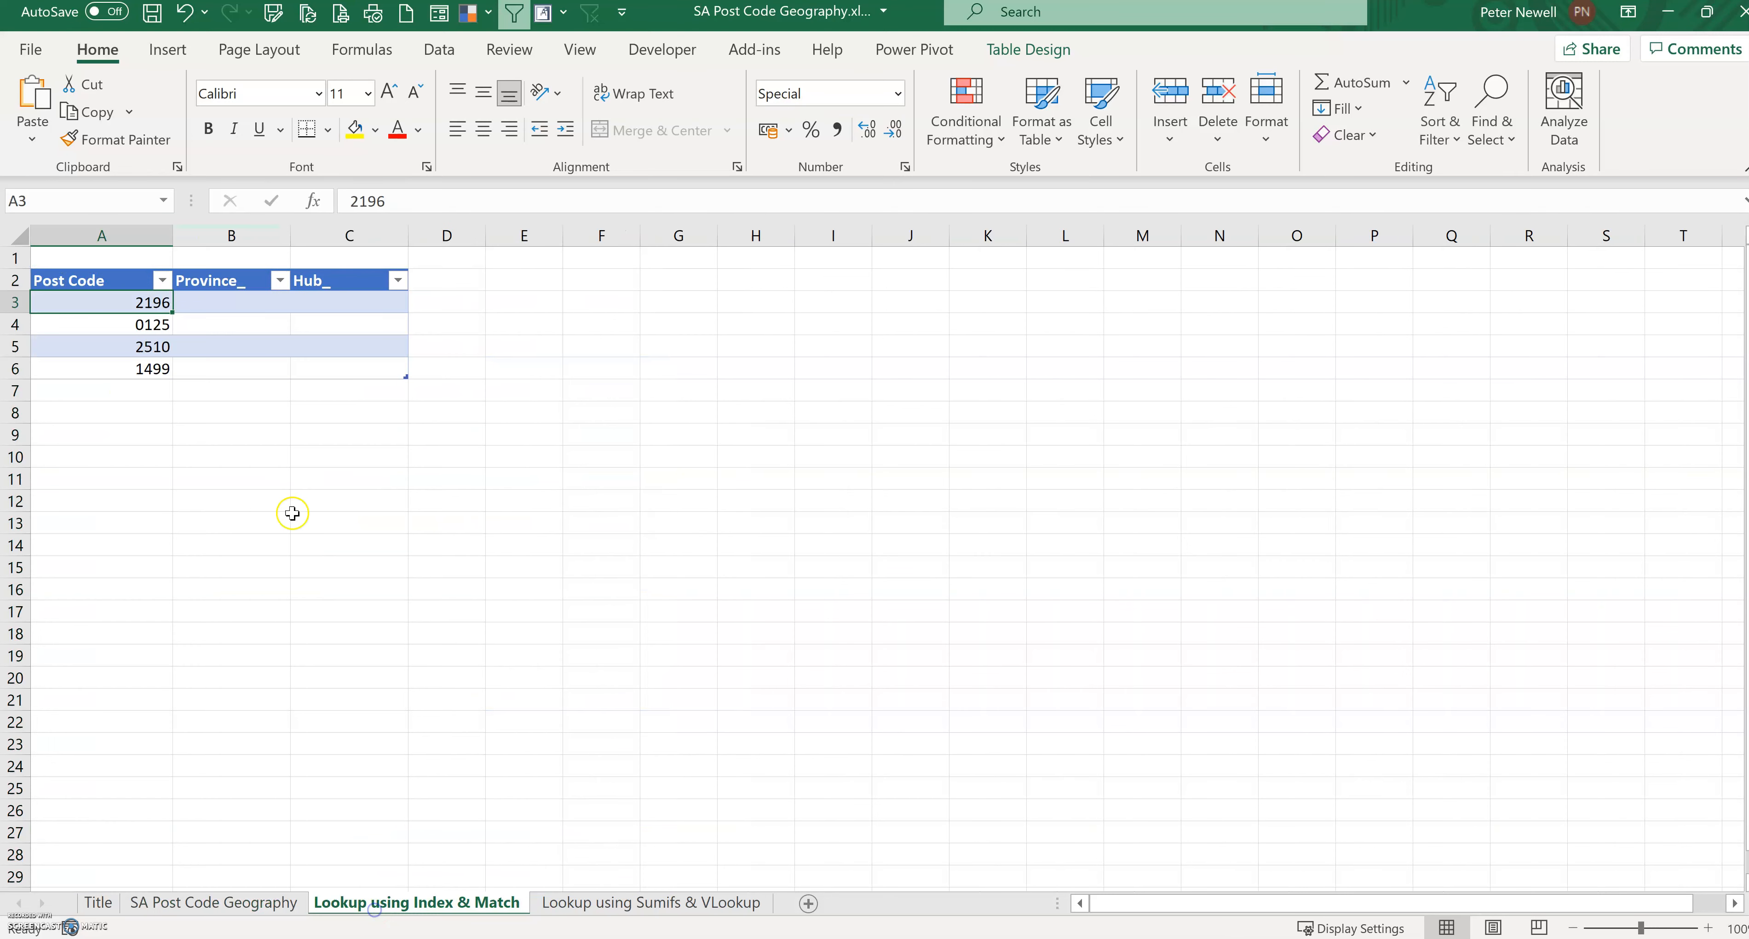
Step: Begin an INDEX formula in the first Province_ cell using the geography table's Province column as the array
{"action": "left_click", "coordinate": [224, 300]}
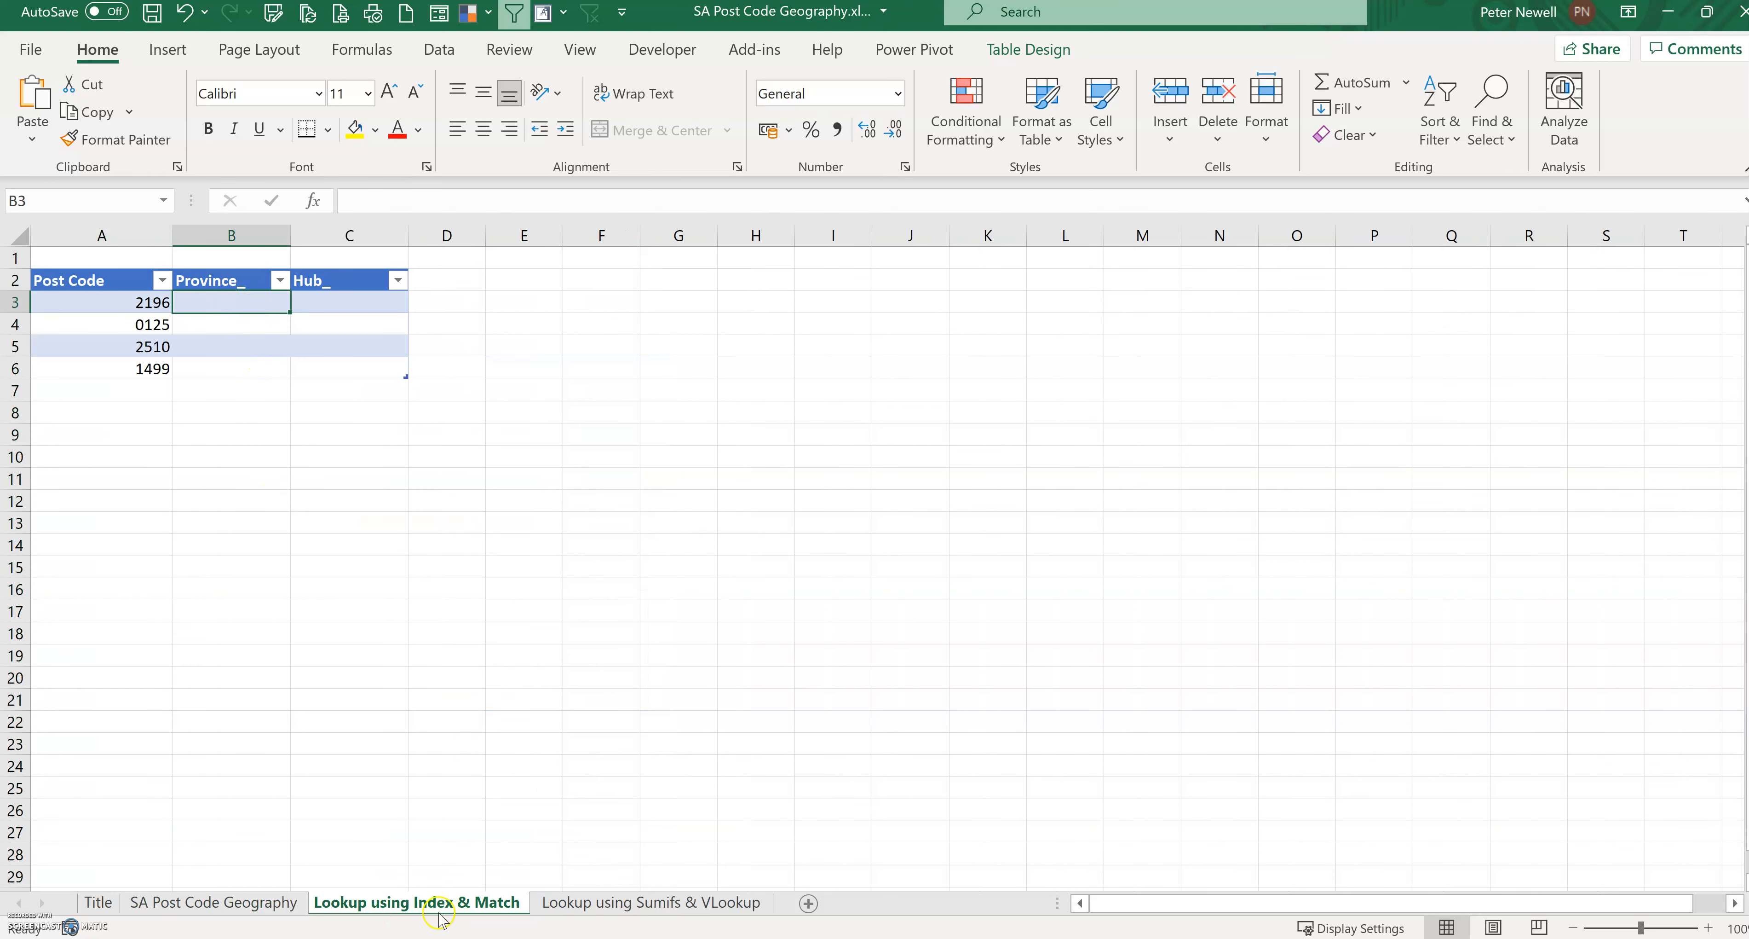
{"action": "left_click", "coordinate": [392, 200]}
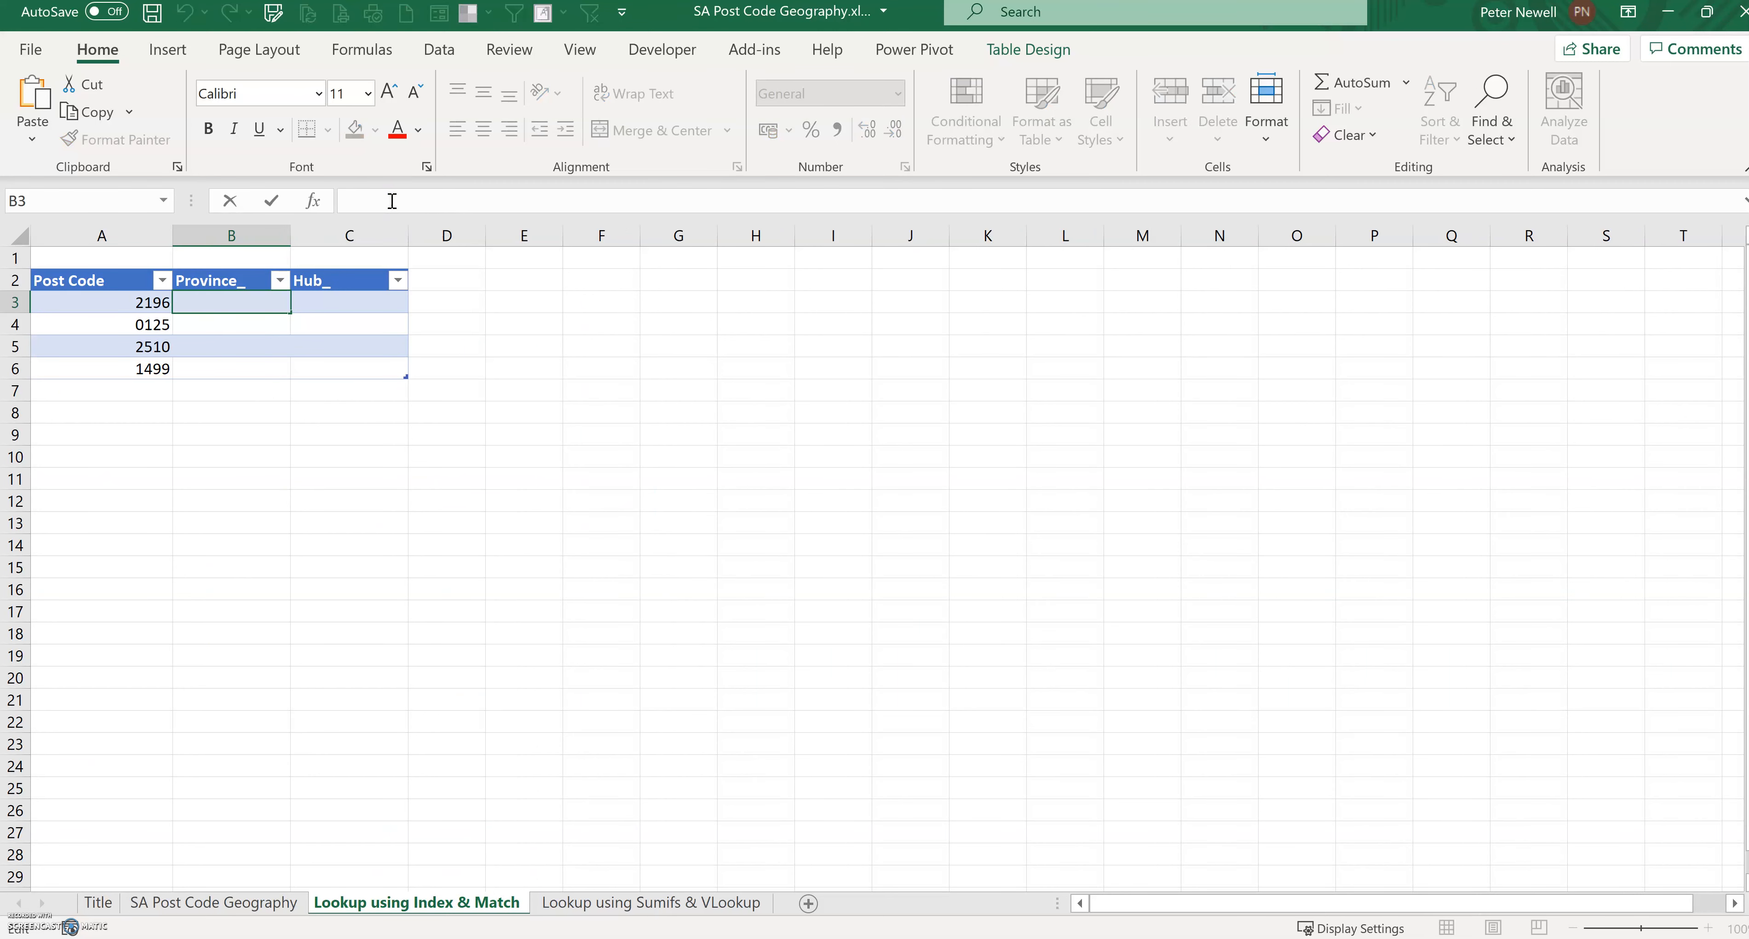
{"action": "type", "text": "=index("}
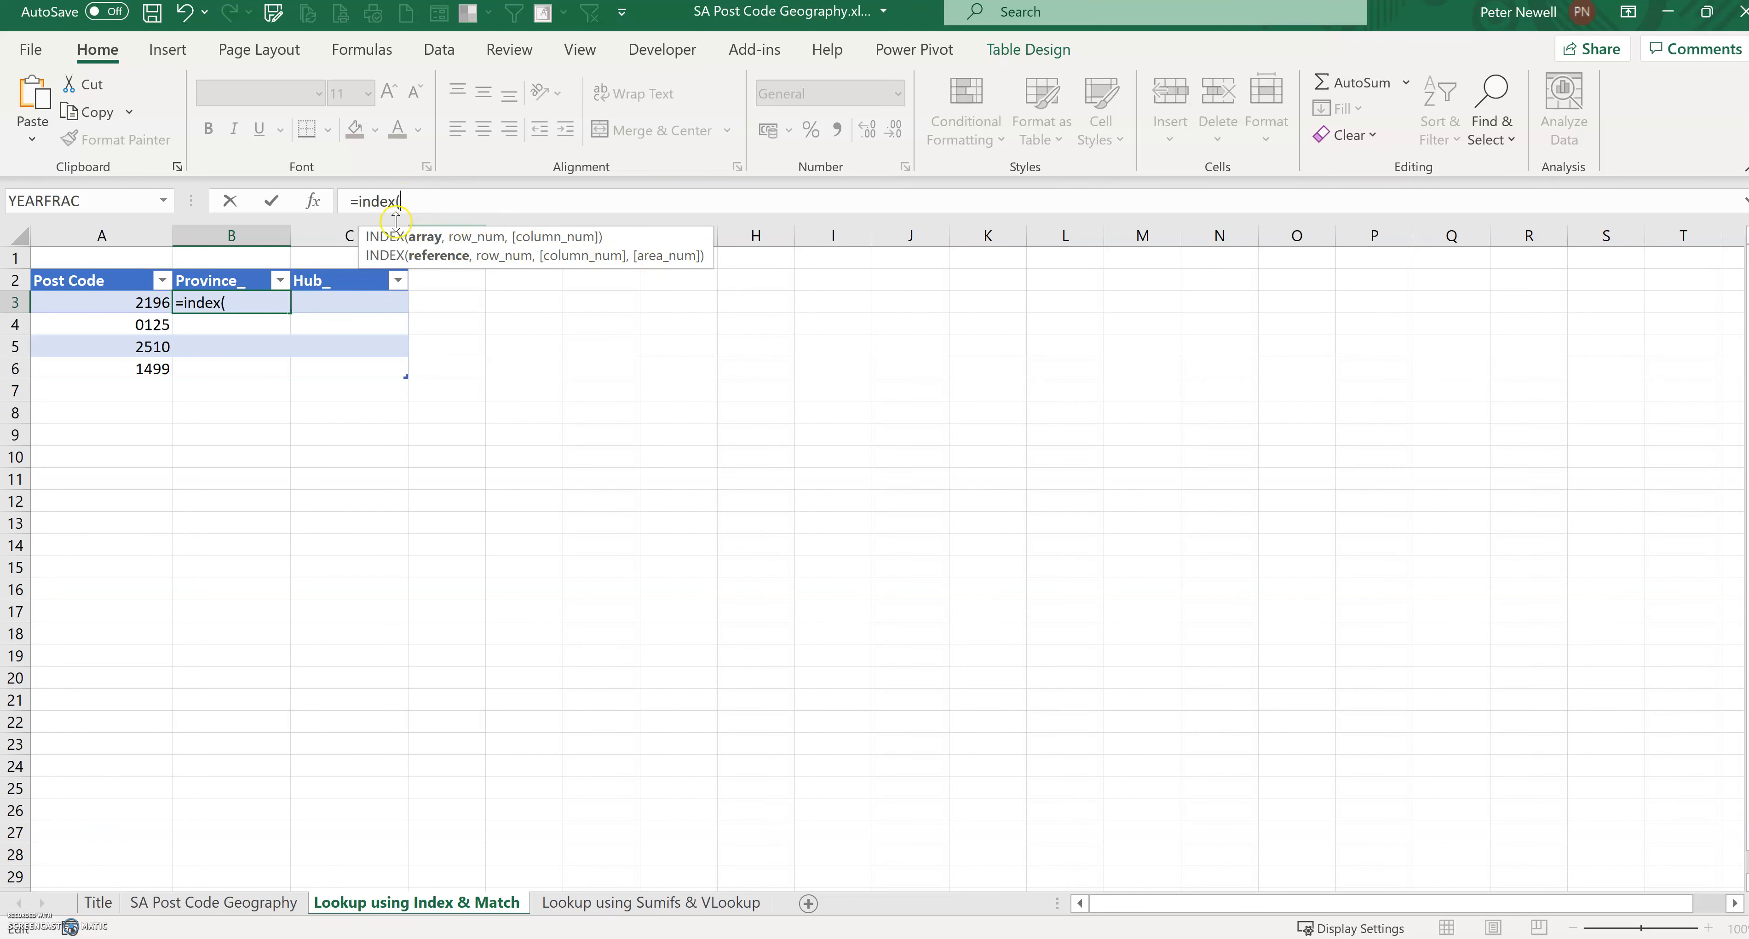
{"action": "left_click", "coordinate": [250, 903]}
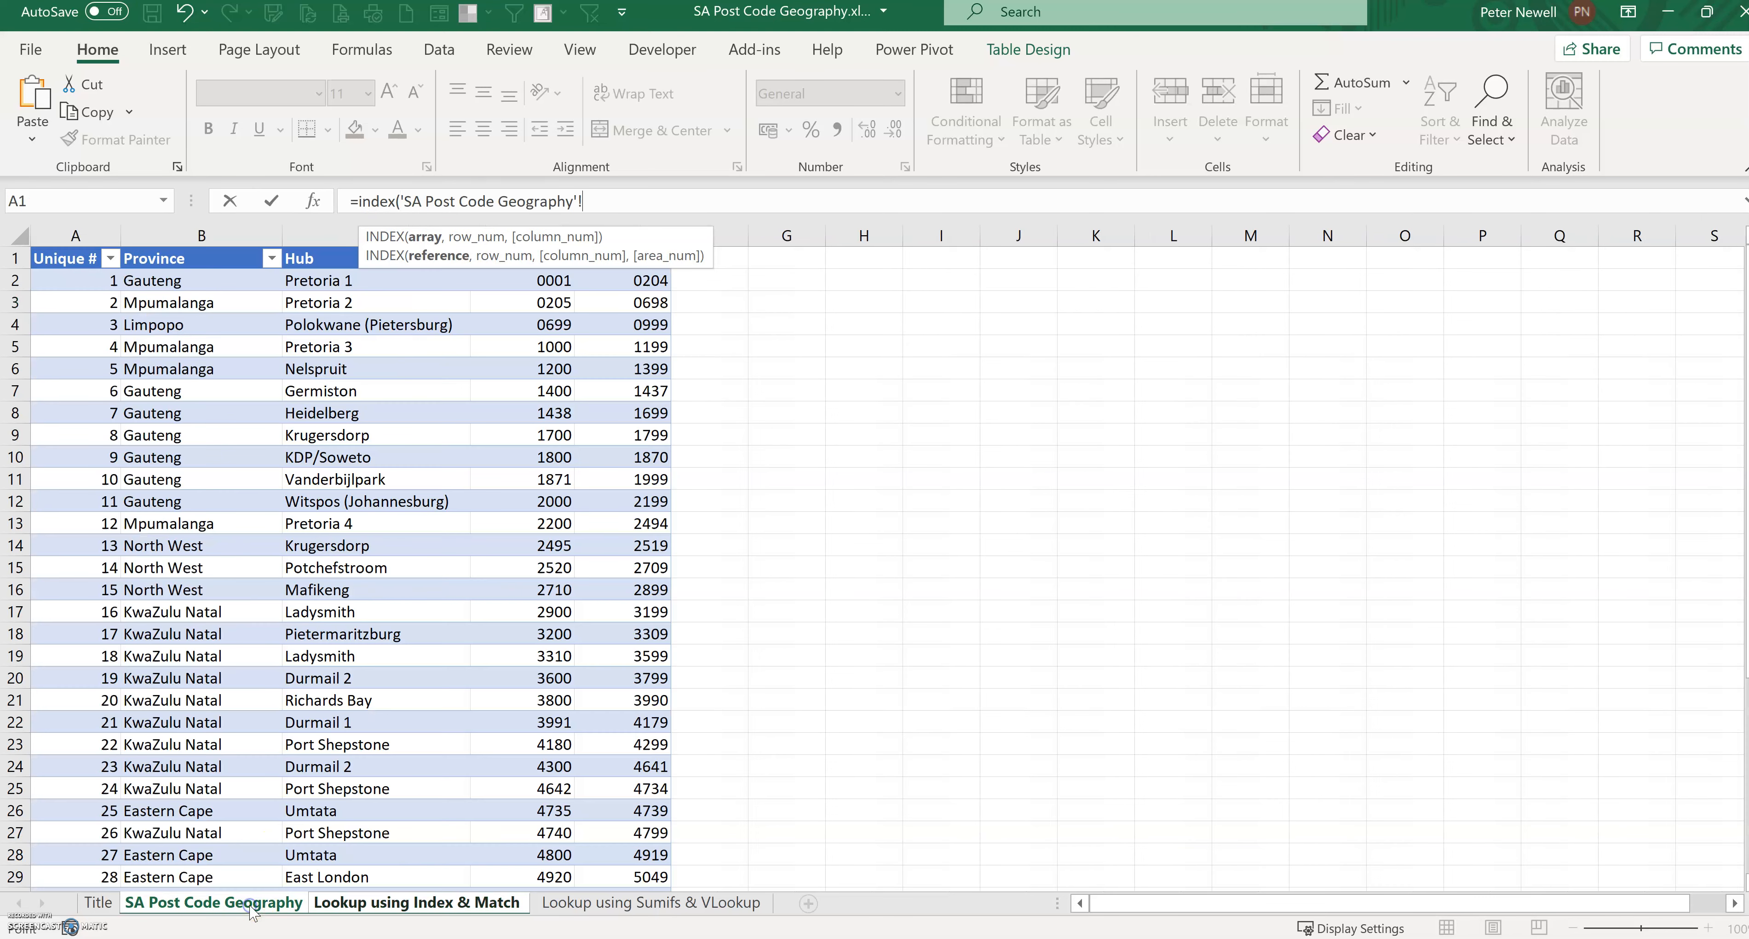
{"action": "left_click", "coordinate": [240, 279]}
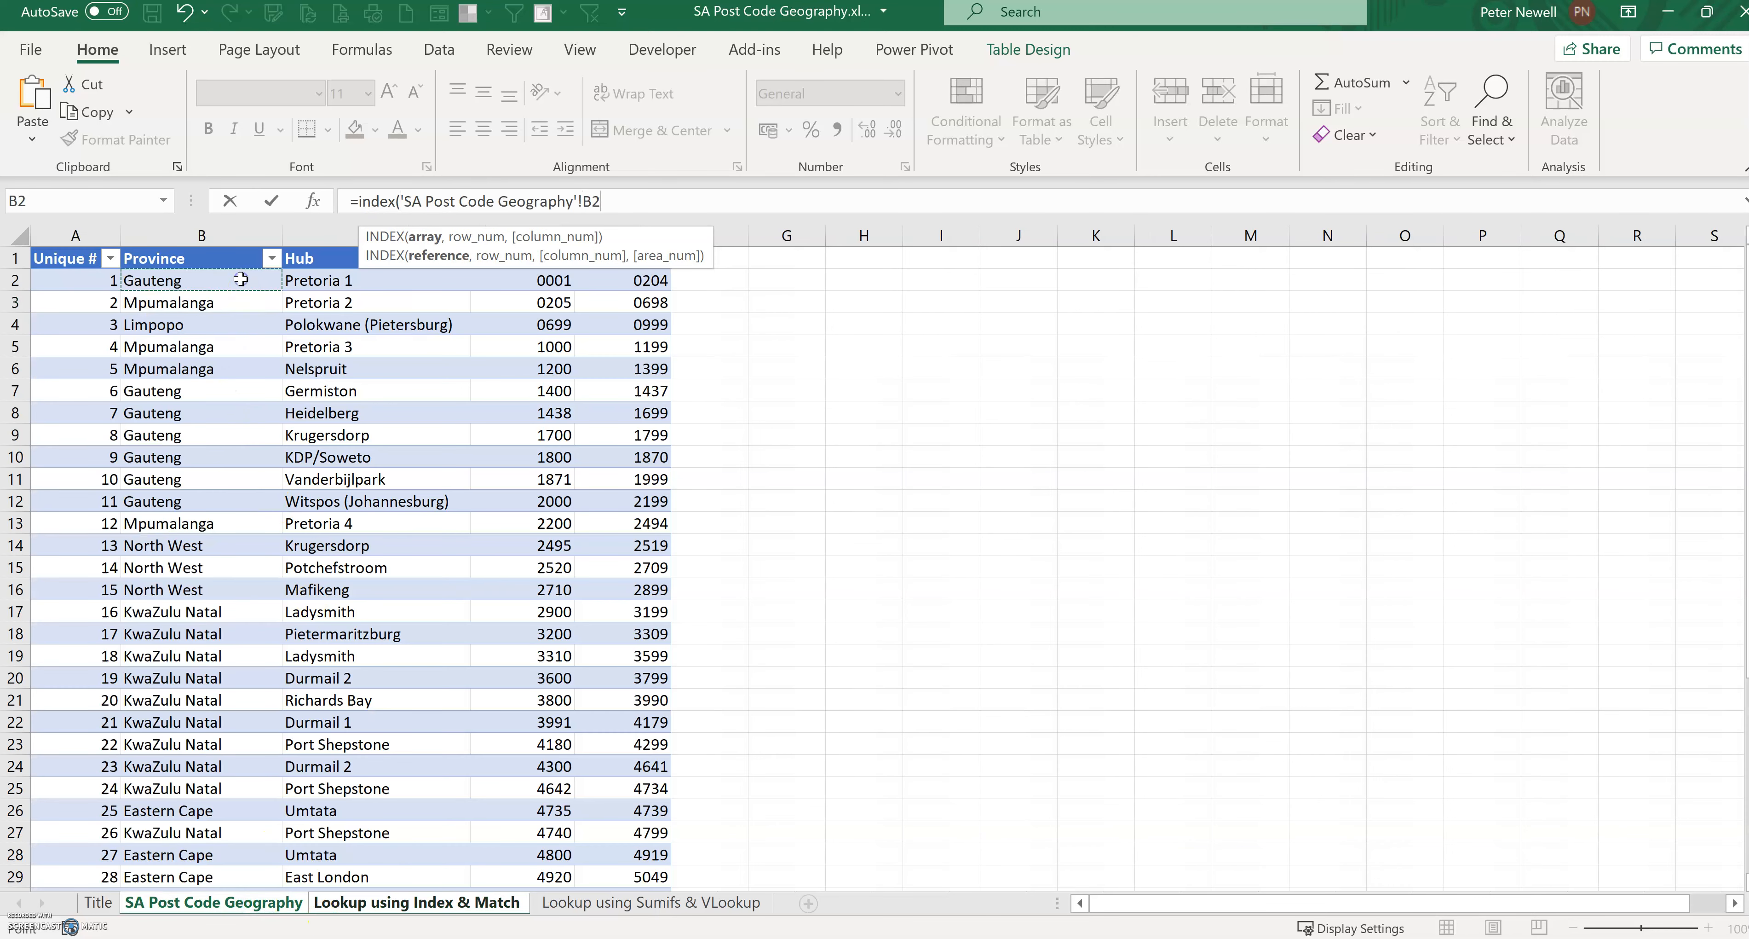
{"action": "key", "text": "ctrl+shift+Down"}
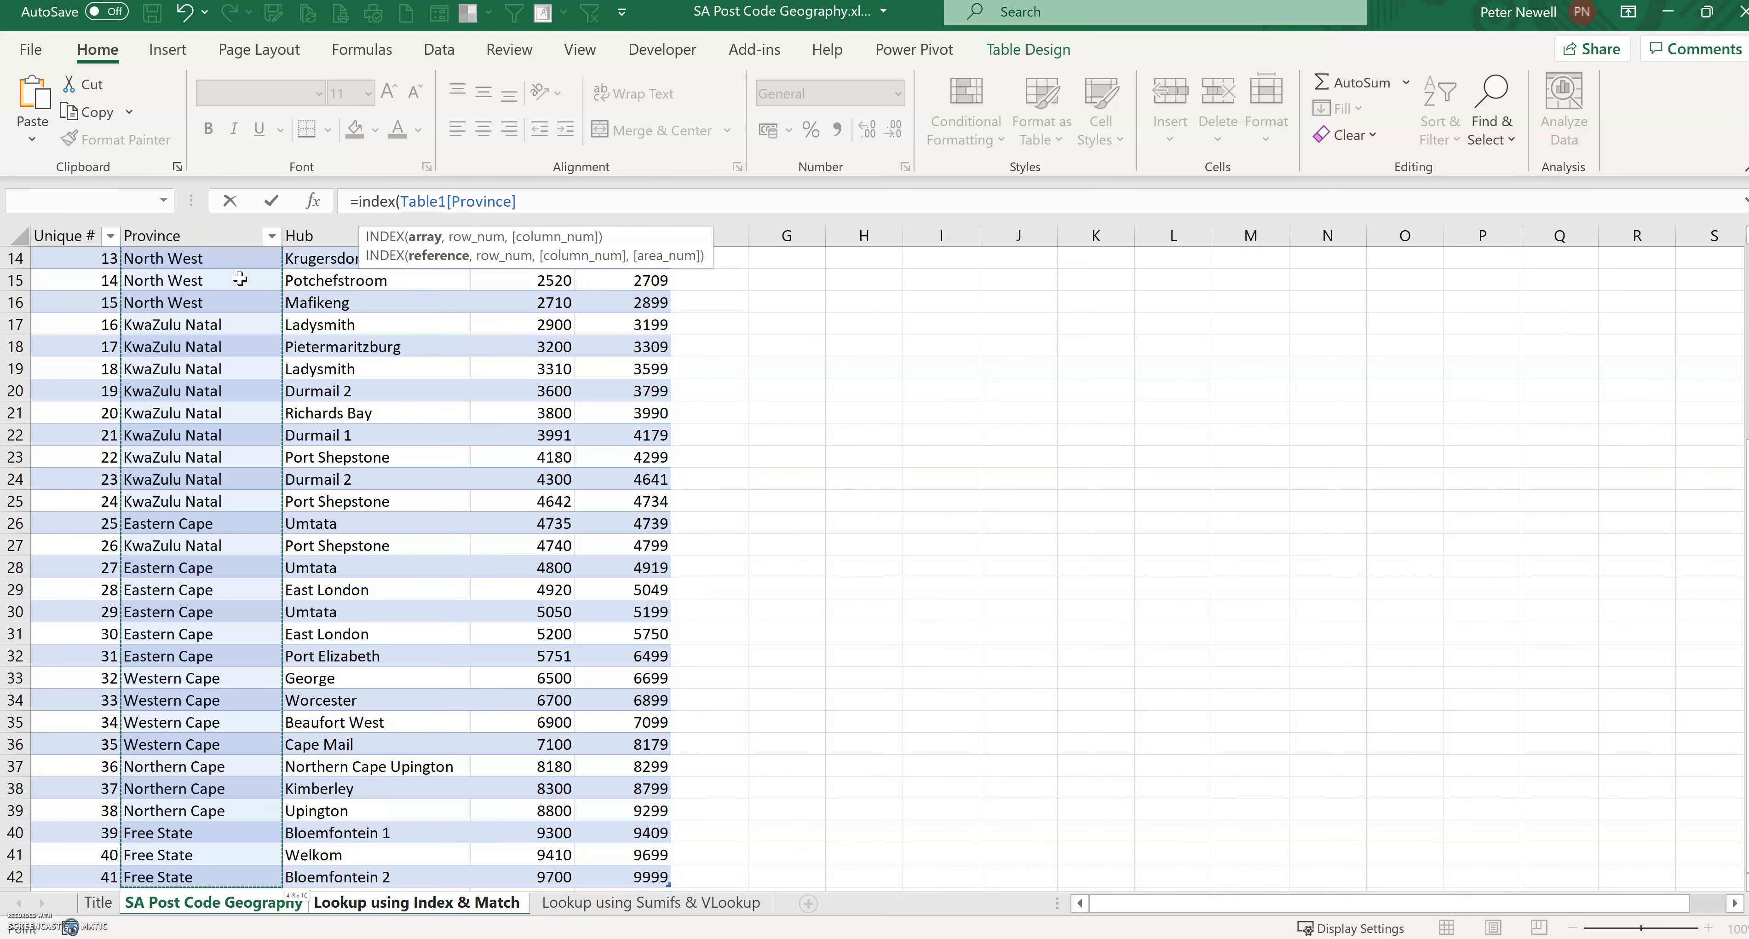
{"action": "scroll", "coordinate": [204, 381], "scroll_direction": "up", "scroll_amount": 5}
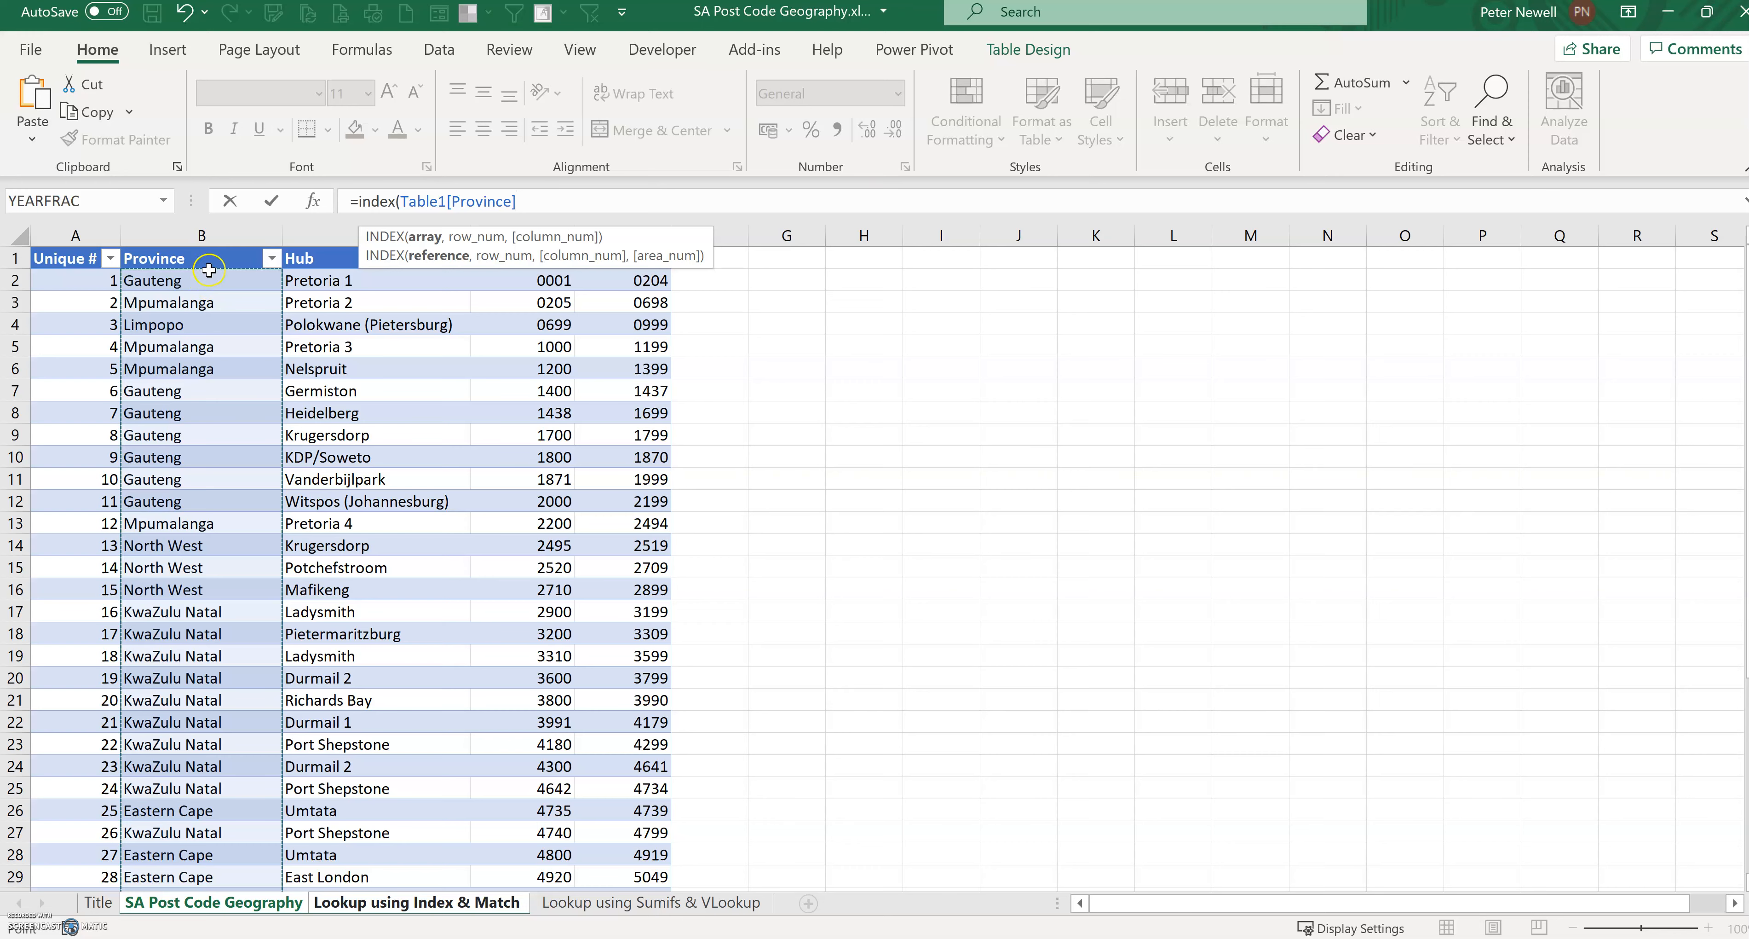
{"action": "scroll", "coordinate": [201, 284], "scroll_direction": "down", "scroll_amount": 8}
{"action": "scroll", "coordinate": [204, 285], "scroll_direction": "up", "scroll_amount": 8}
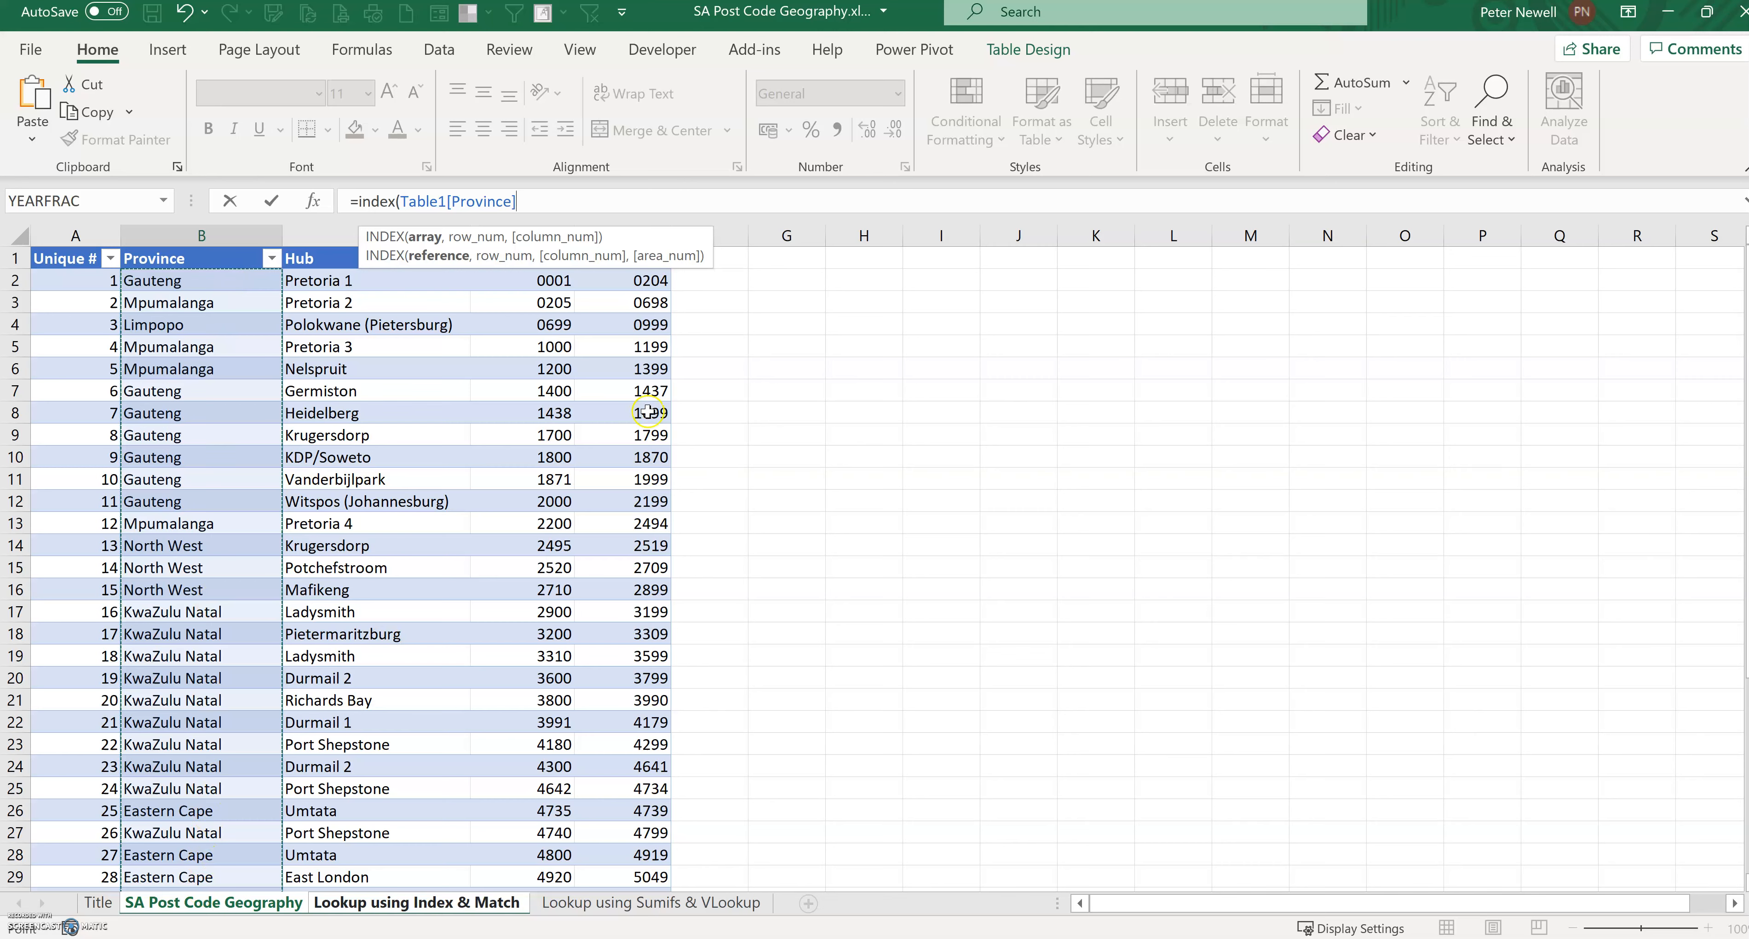
{"action": "left_click", "coordinate": [564, 200]}
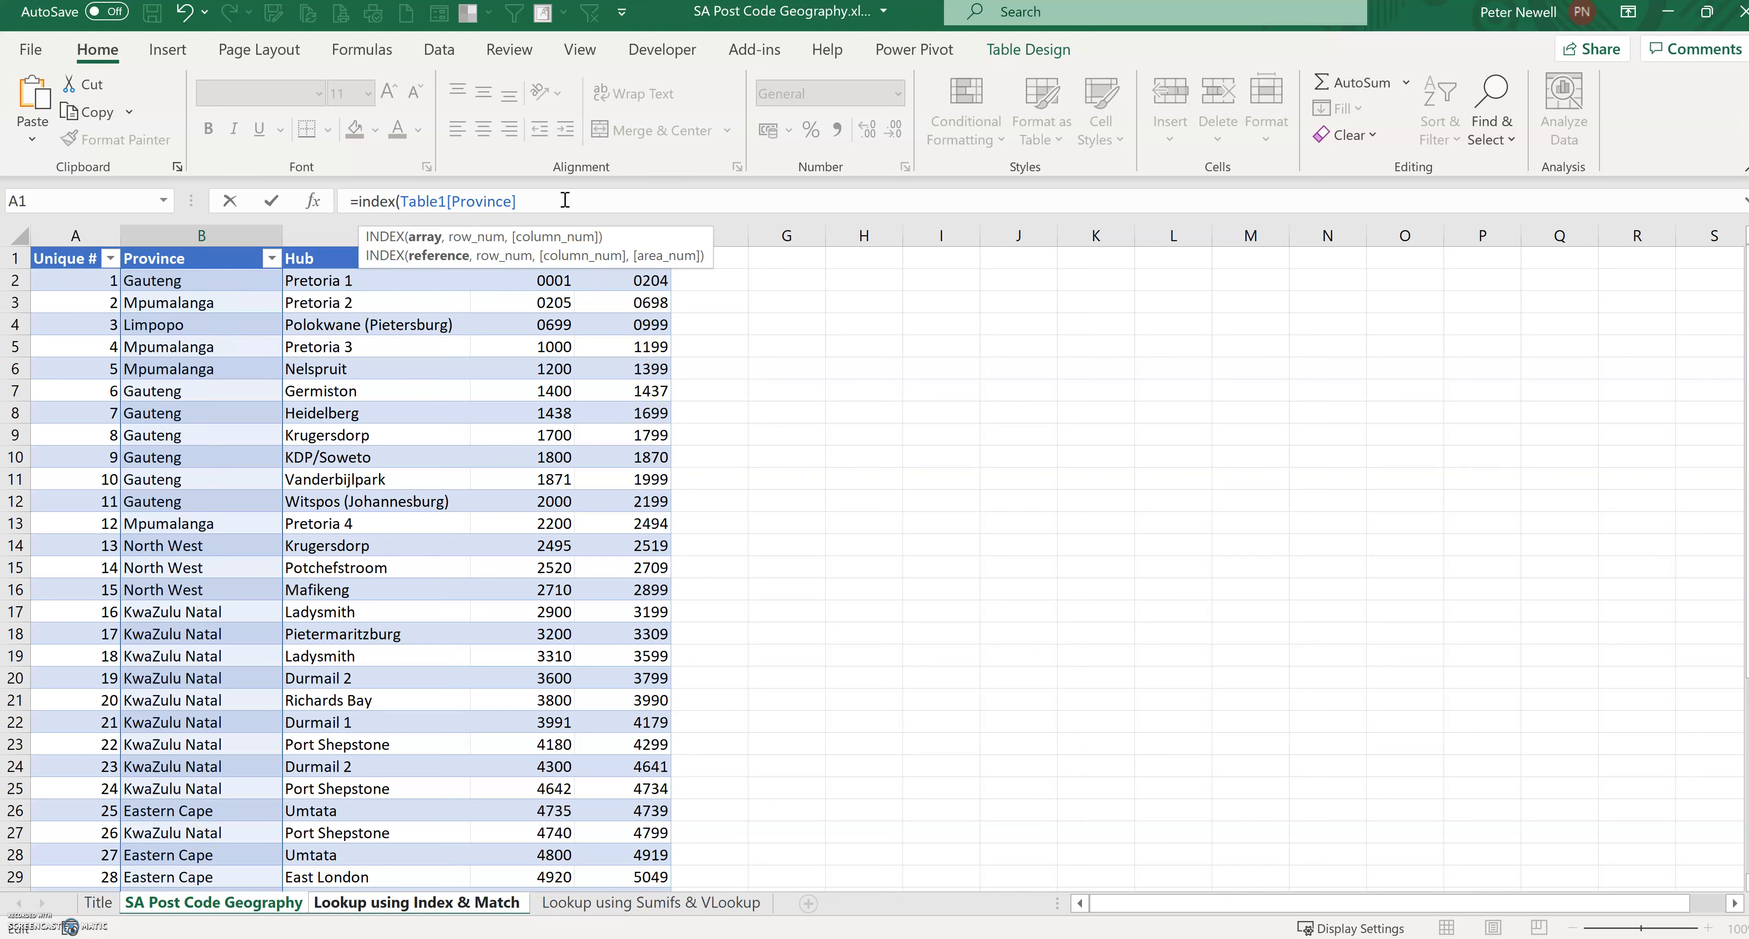
Step: Add a MATCH for 1 whose first condition tests Table1[Range Start] <= the row's [@[Post Code]], followed by a multiplication
{"action": "type", "text": ","}
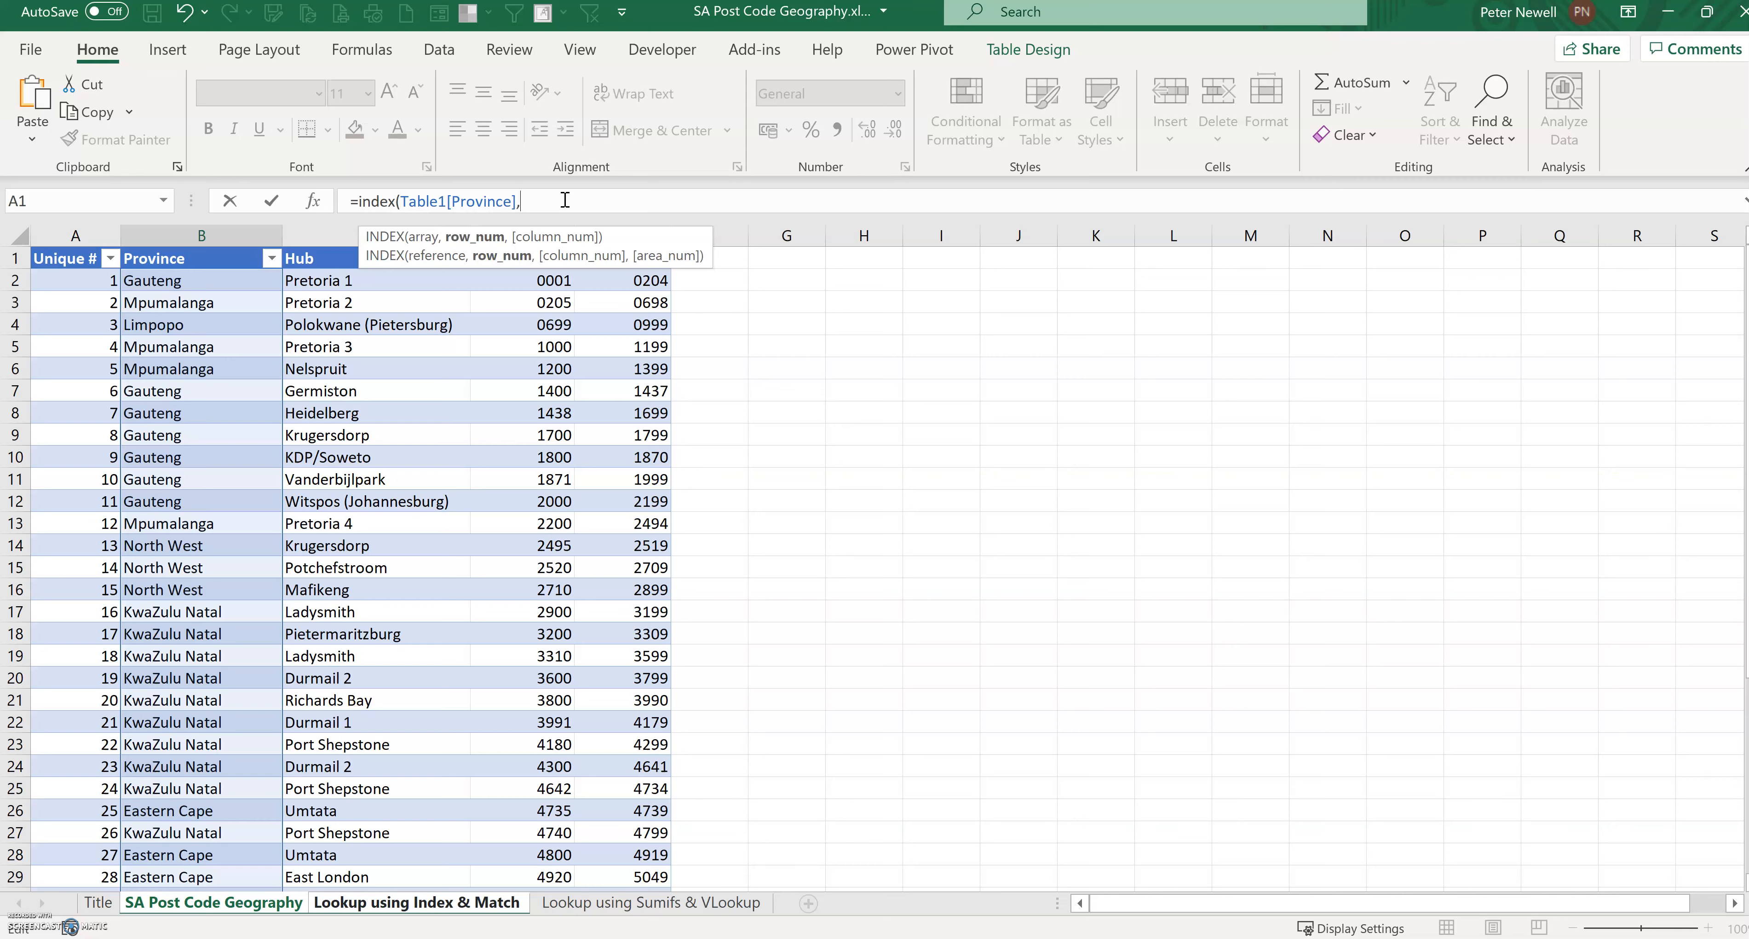
{"action": "type", "text": "mat"}
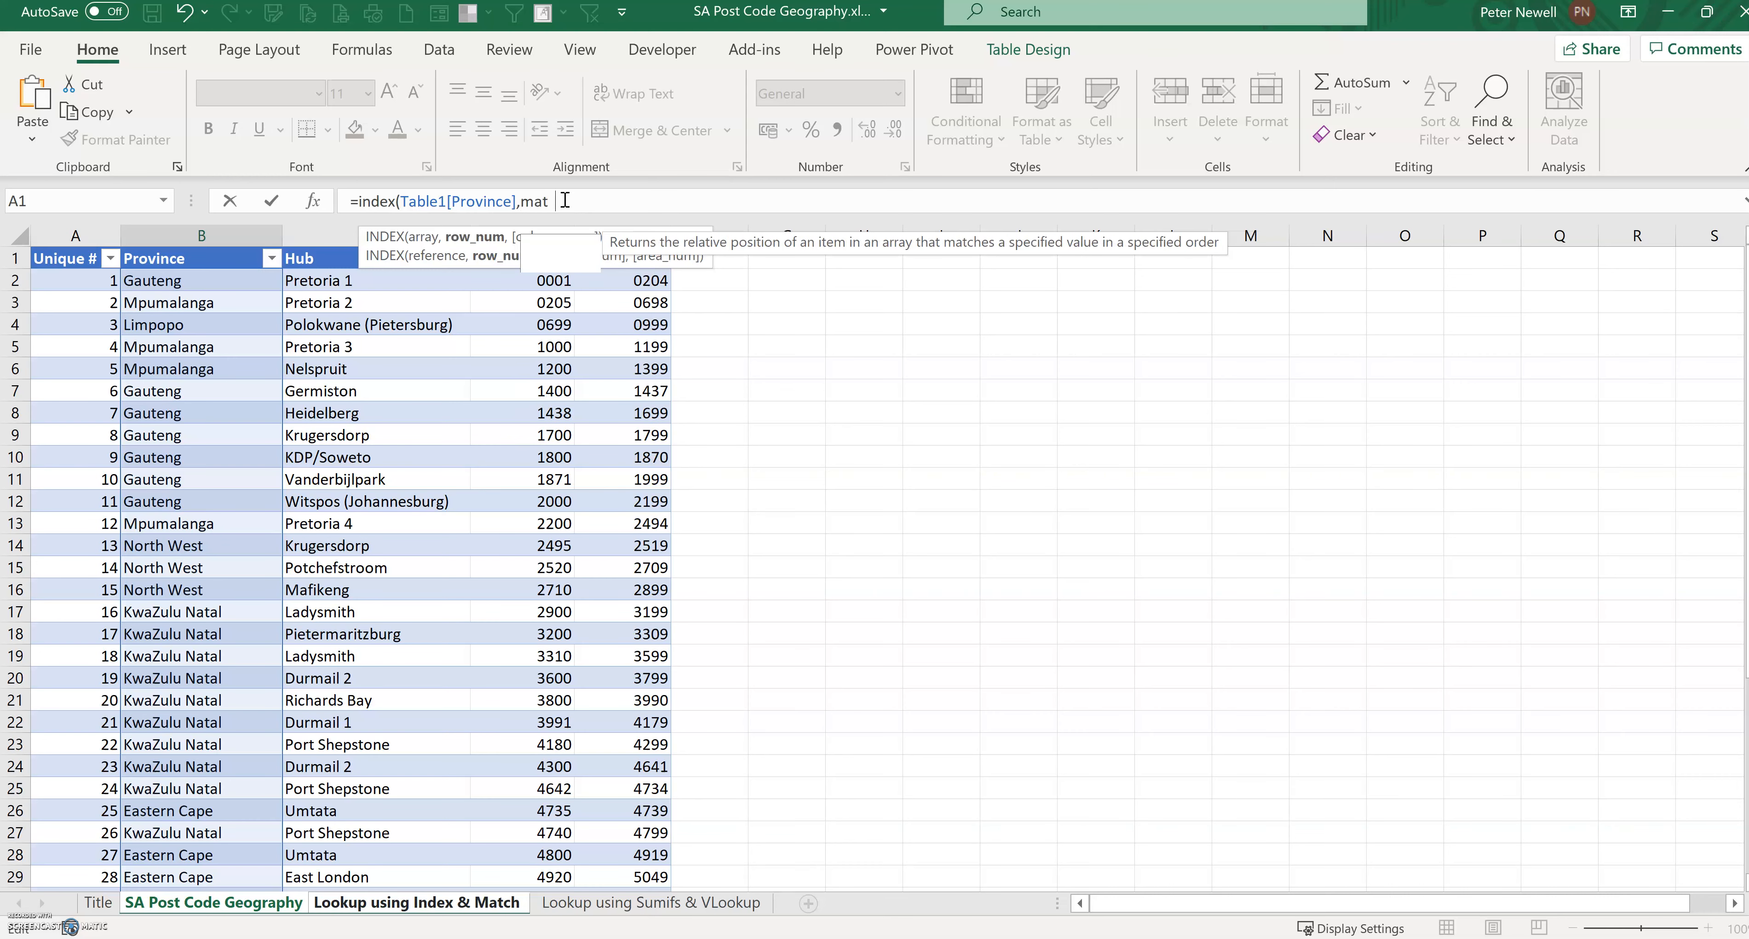
{"action": "type", "text": "ch(1"}
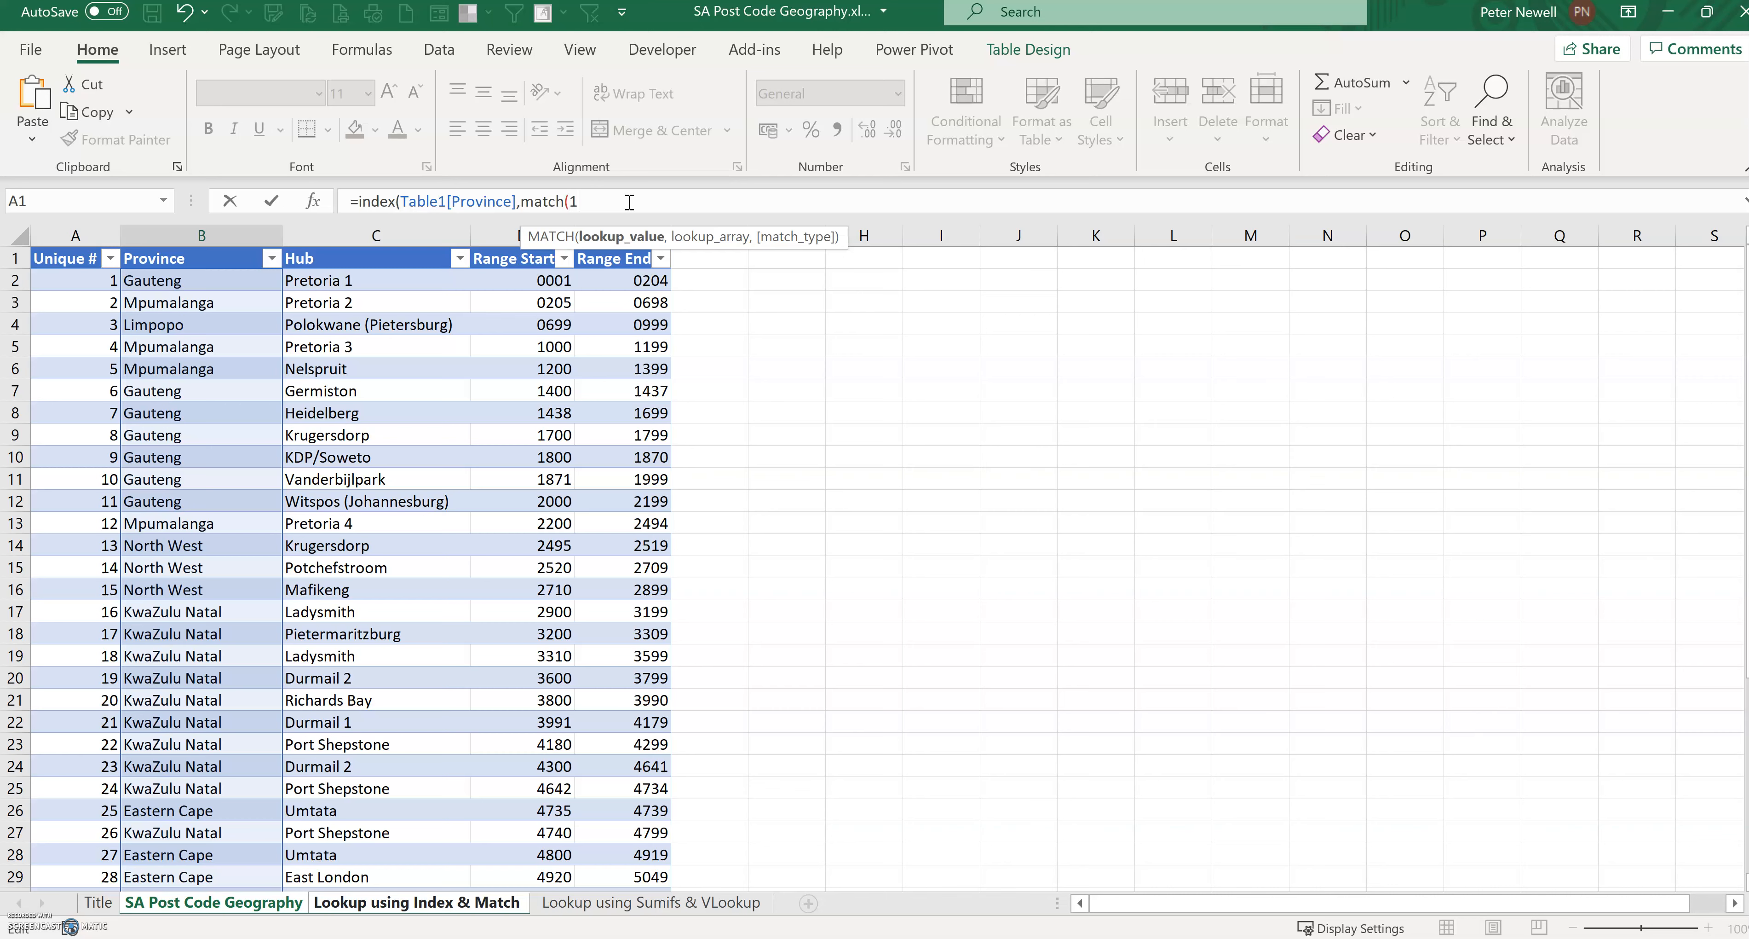
{"action": "type", "text": ",("}
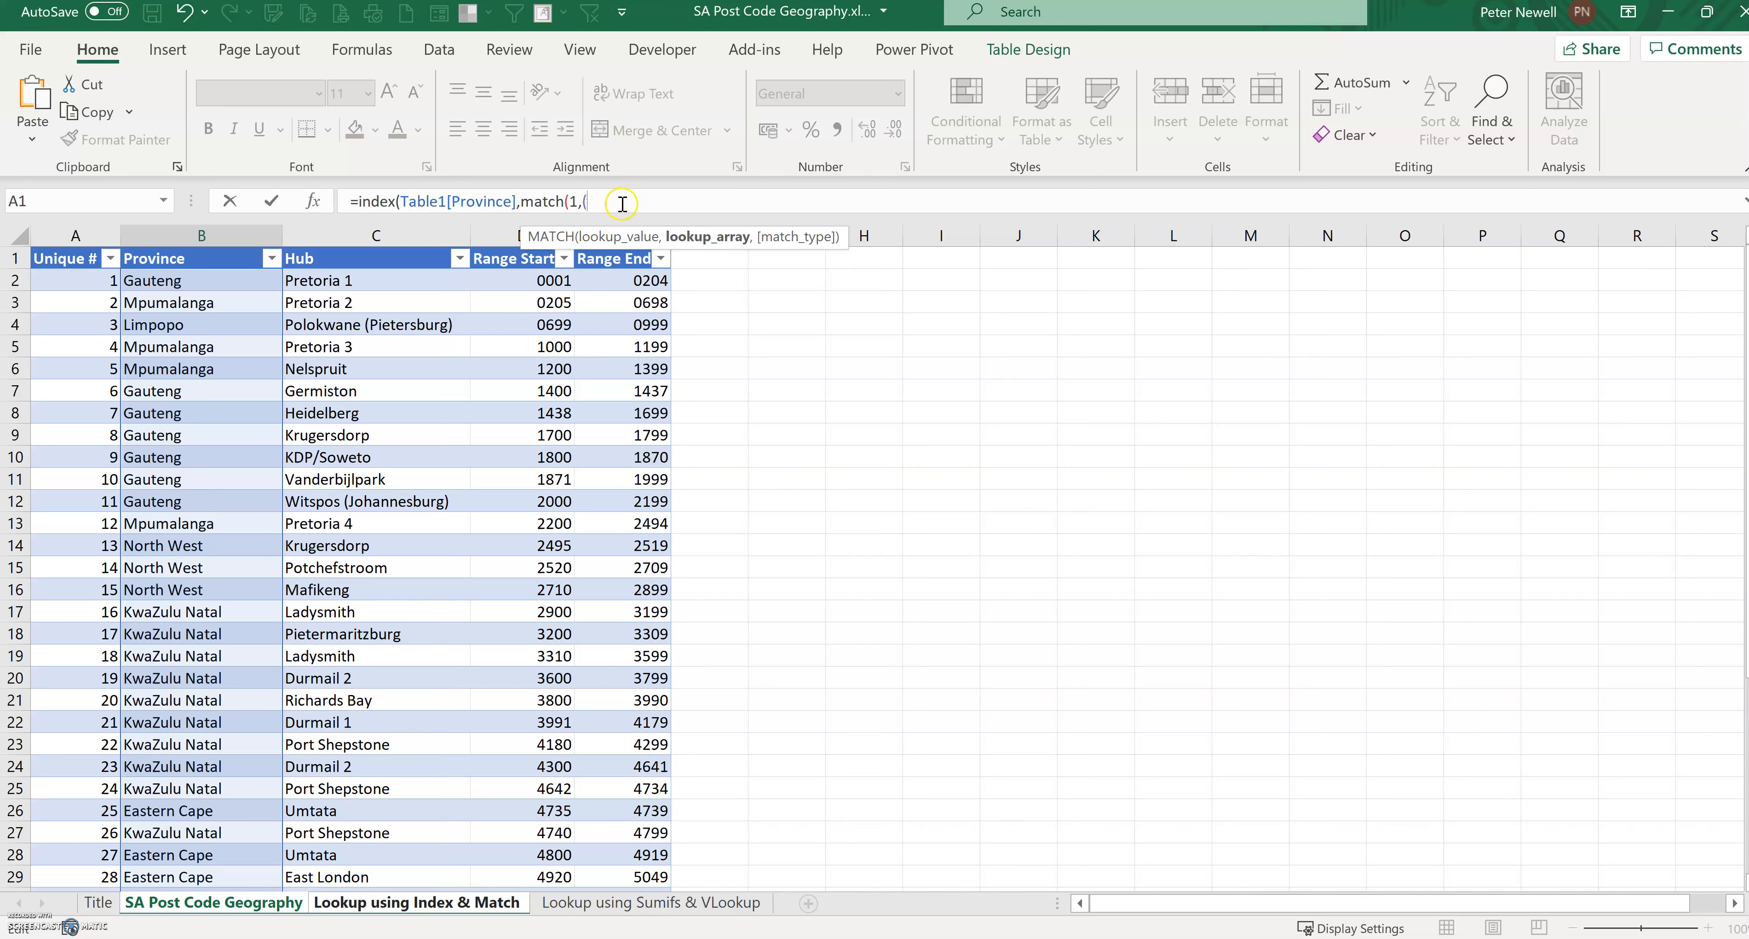
{"action": "left_click", "coordinate": [527, 276]}
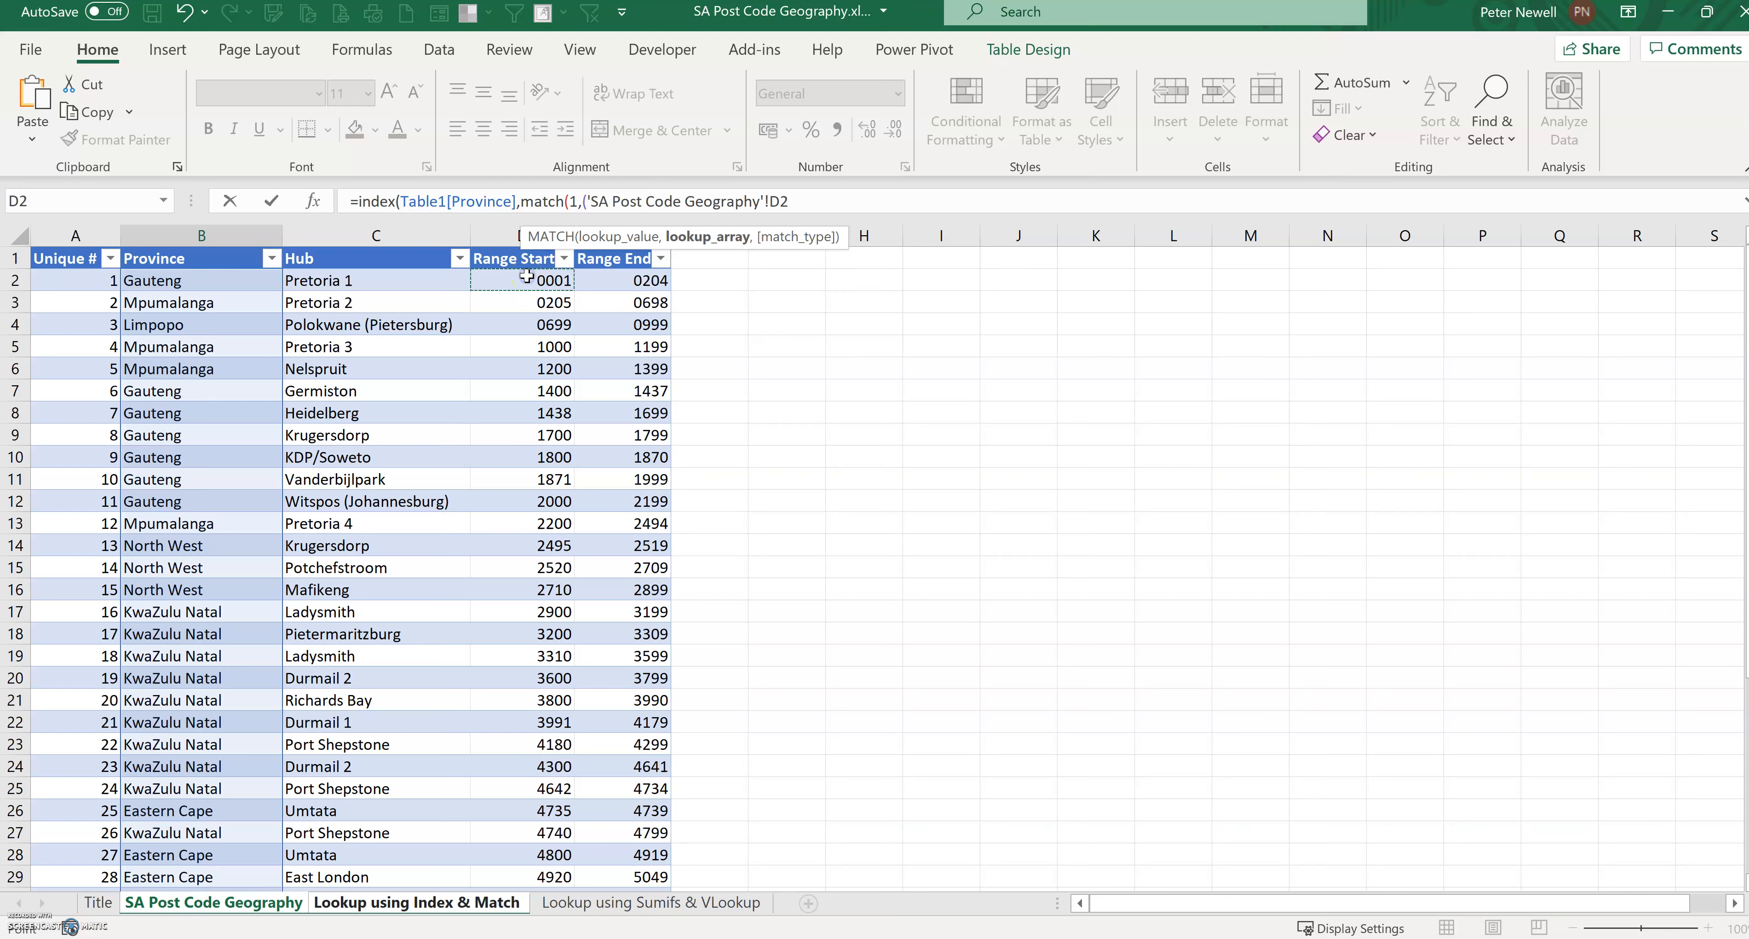
{"action": "key", "text": "ctrl+shift+Down"}
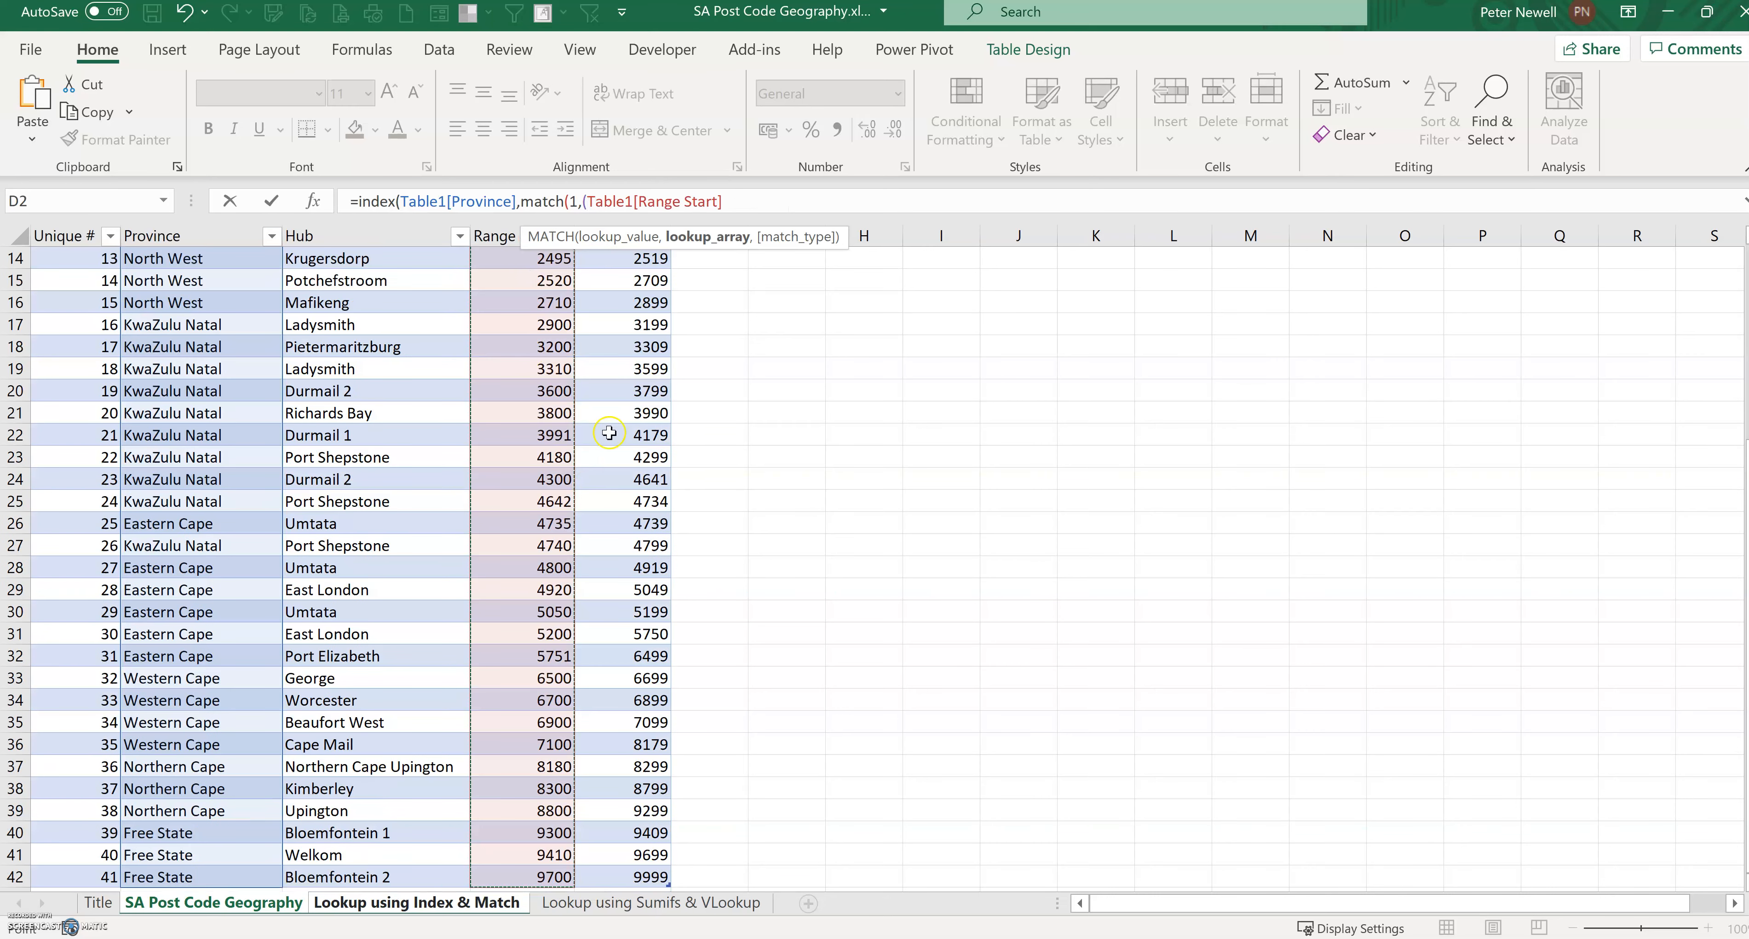
{"action": "scroll", "coordinate": [609, 432], "scroll_direction": "up", "scroll_amount": 5}
{"action": "left_click", "coordinate": [778, 200]}
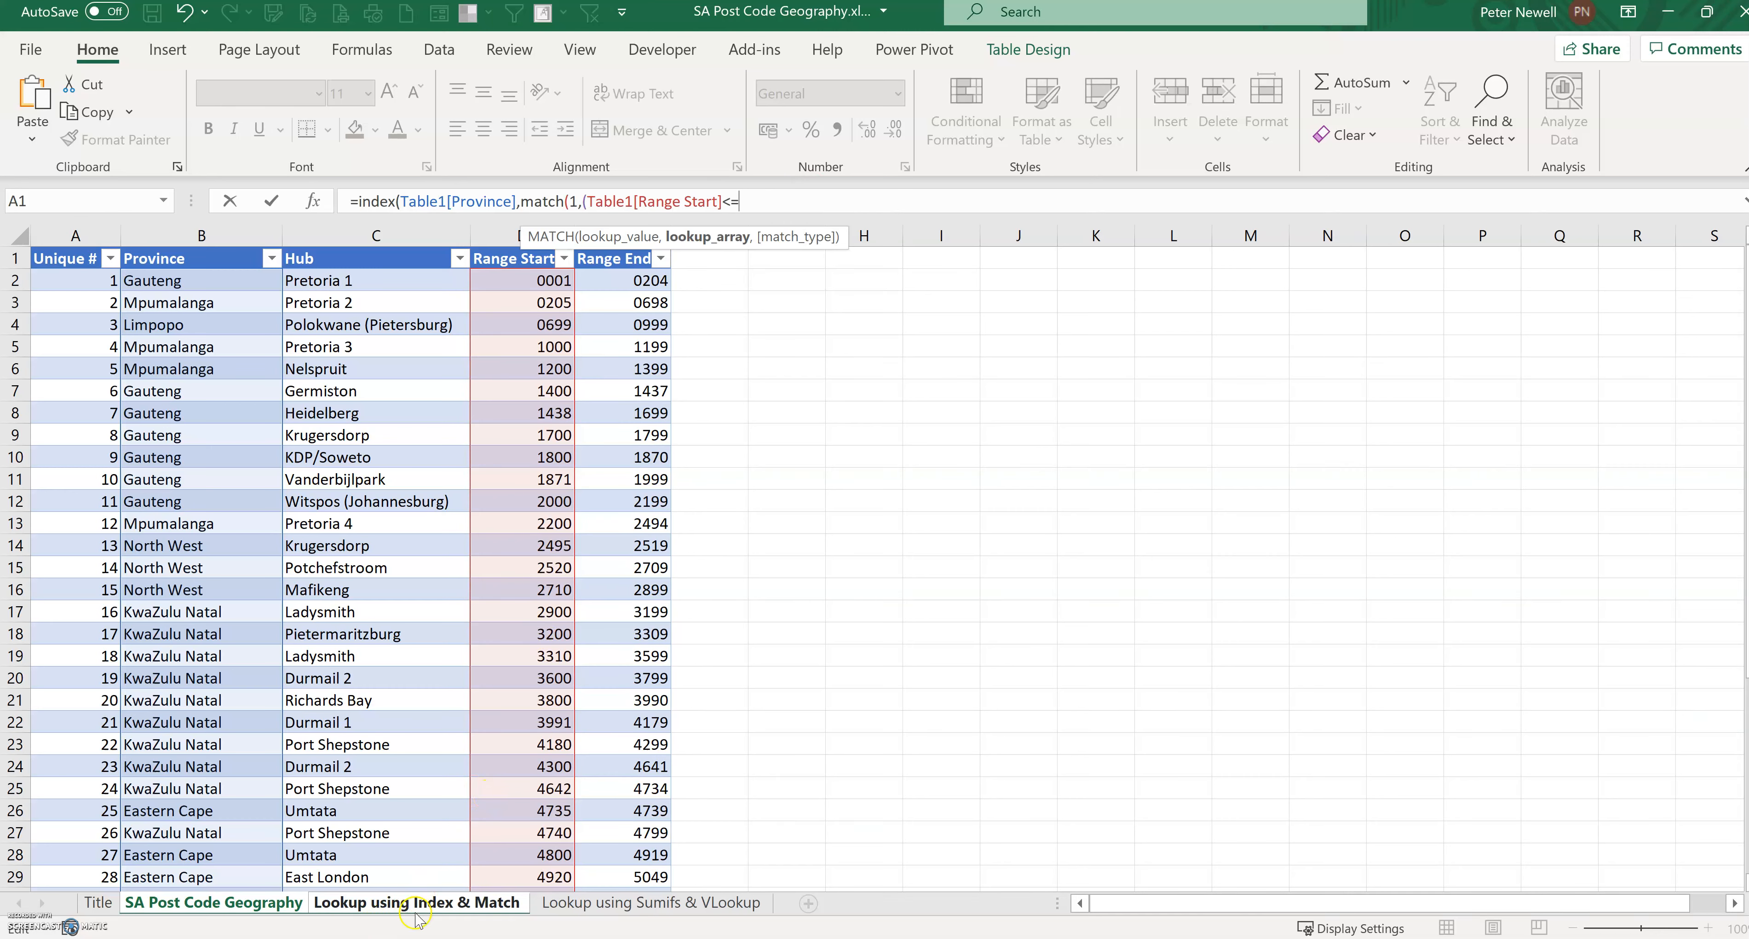
{"action": "left_click", "coordinate": [426, 903]}
{"action": "left_click", "coordinate": [146, 304]}
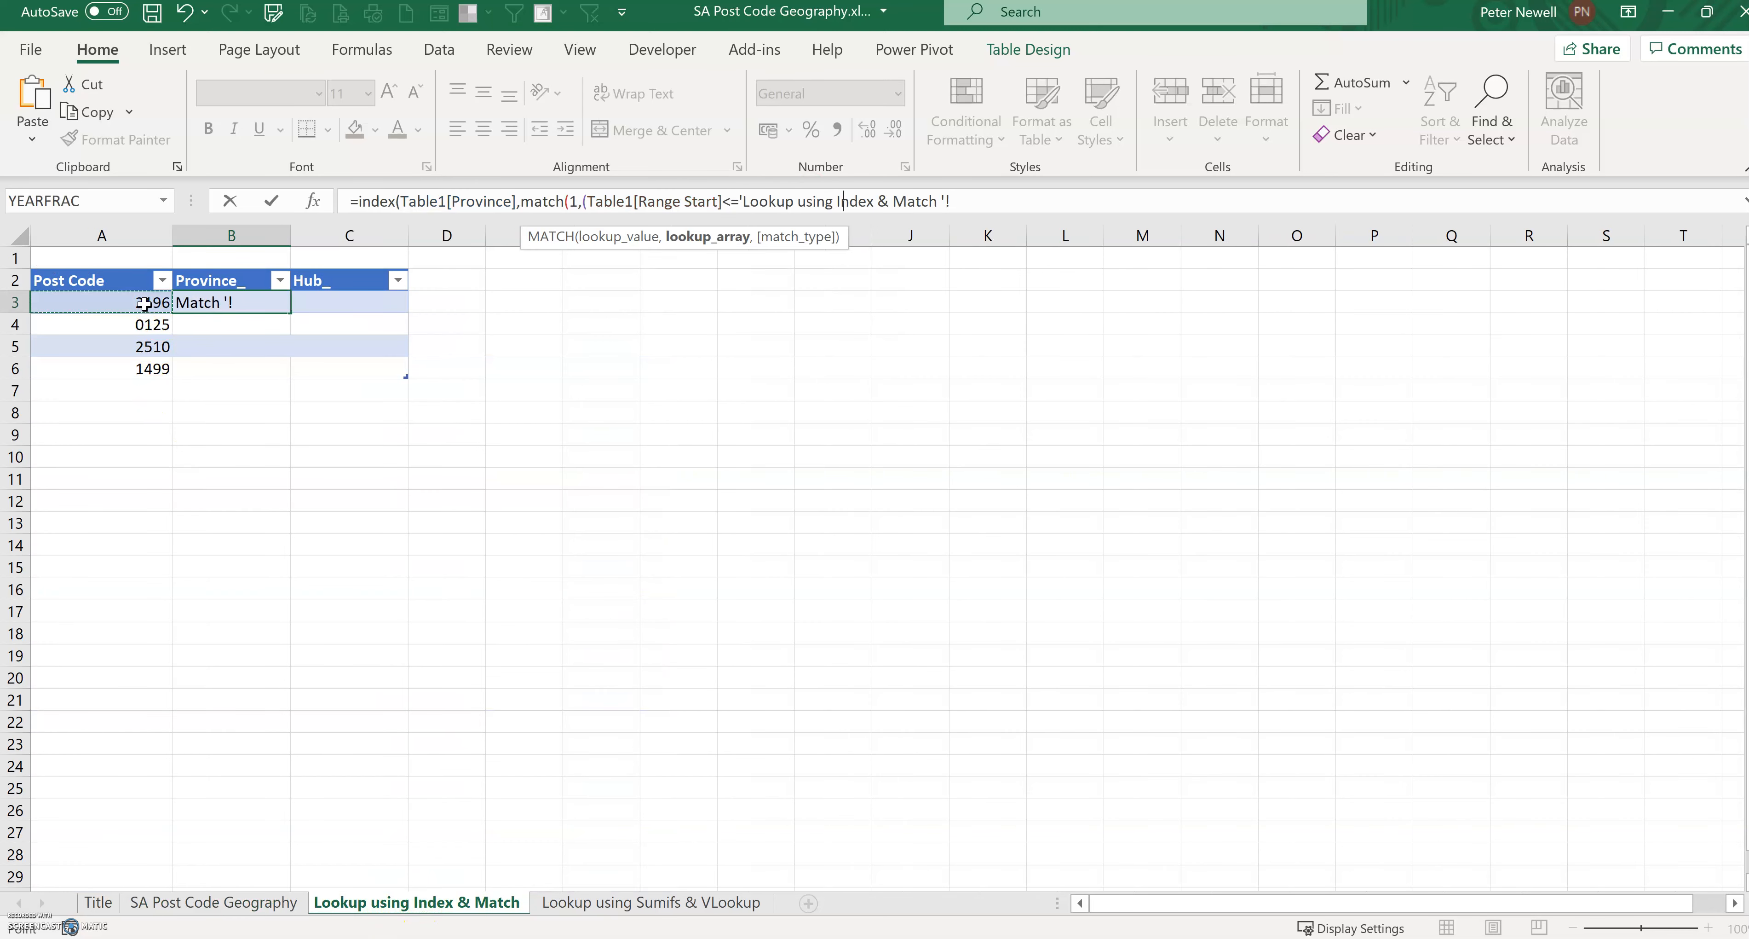
{"action": "type", "text": ")*("}
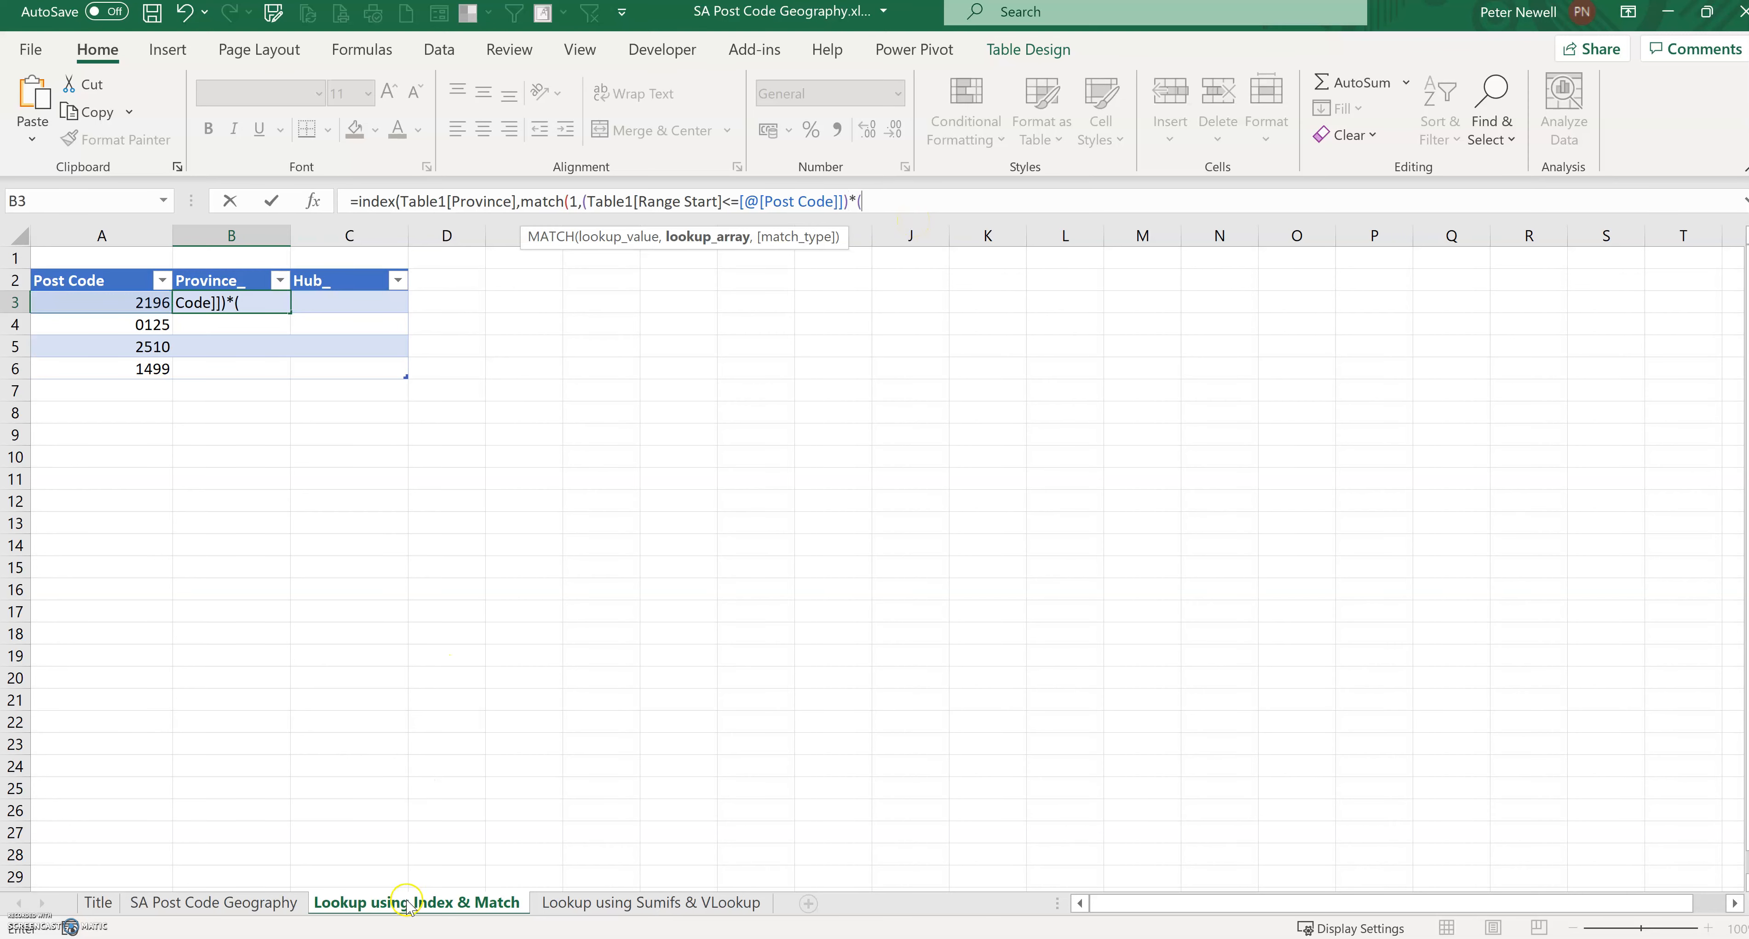
Step: Complete the formula with the condition Table1[Range End] >= [@[Post Code]], match type 0, and enter it
{"action": "left_click", "coordinate": [289, 902]}
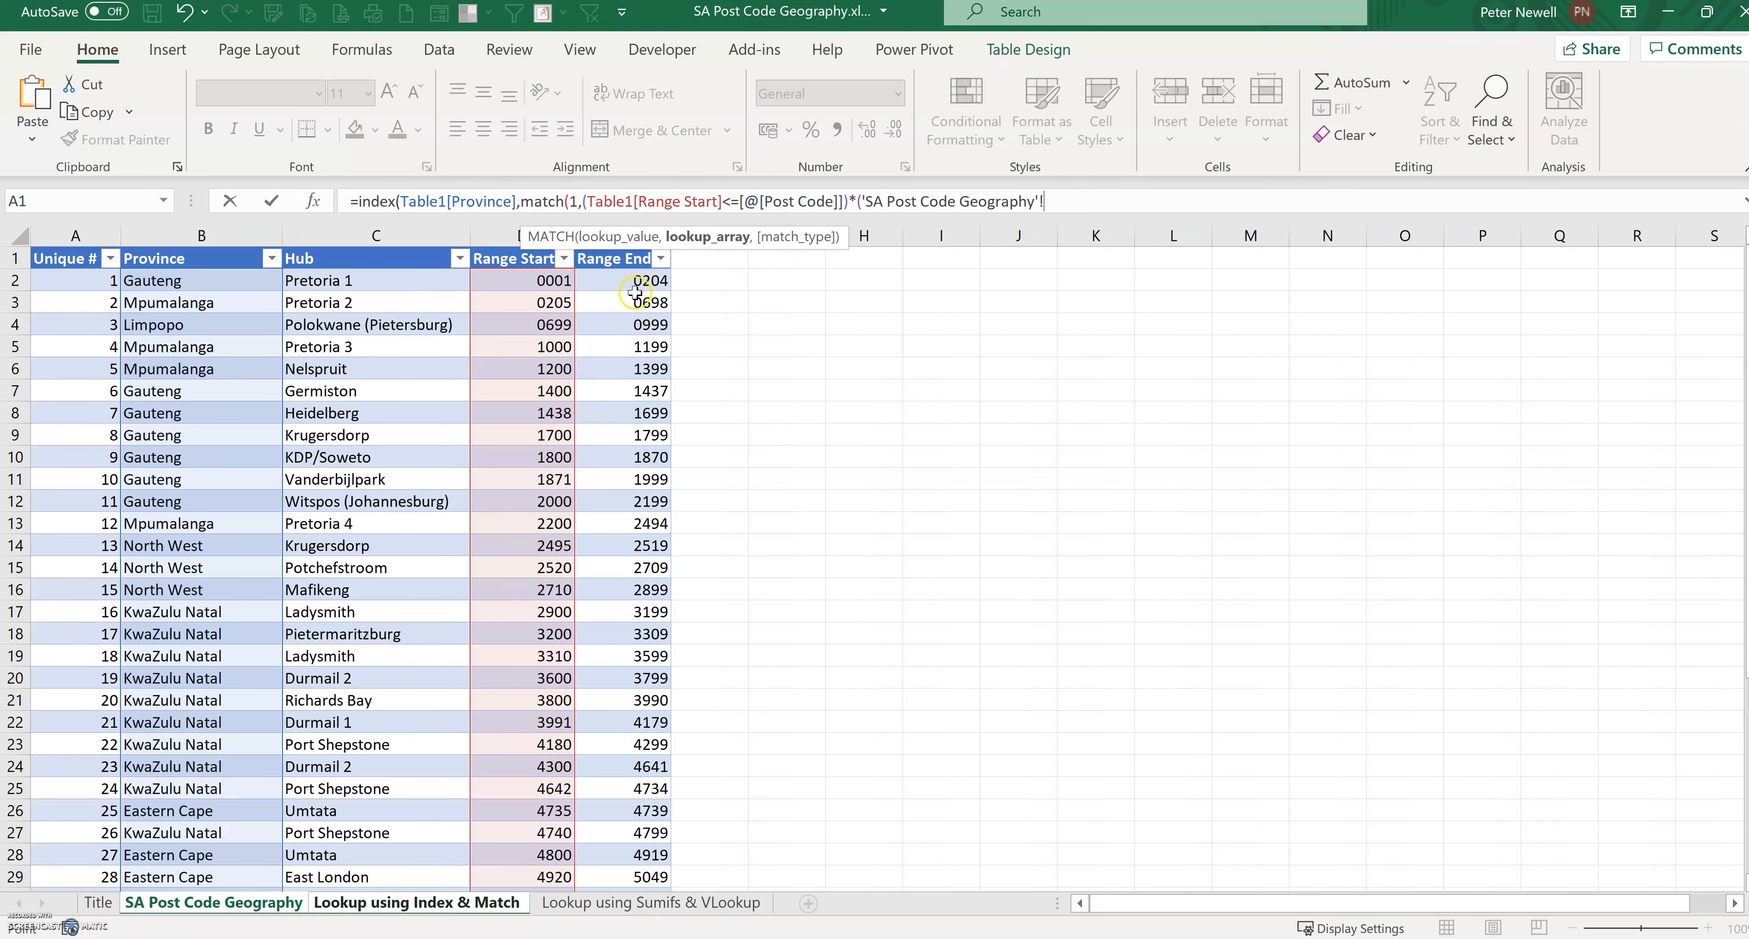
{"action": "left_click", "coordinate": [637, 277]}
{"action": "key", "text": "ctrl+shift+Down"}
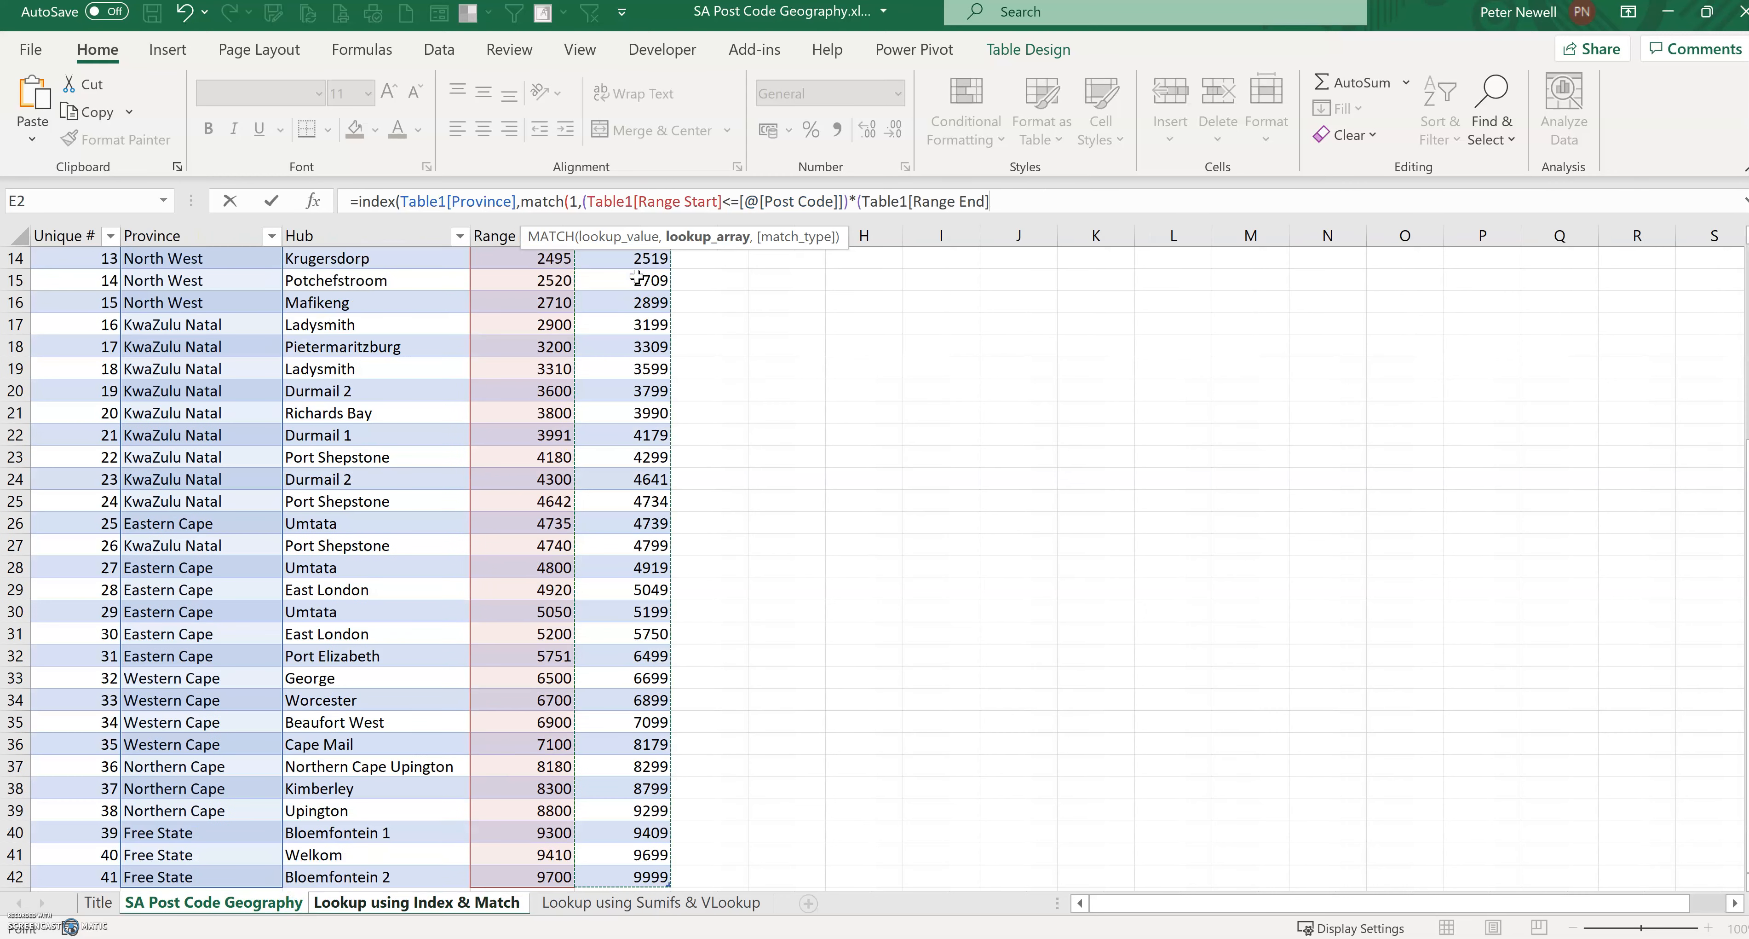
{"action": "left_click", "coordinate": [1024, 201]}
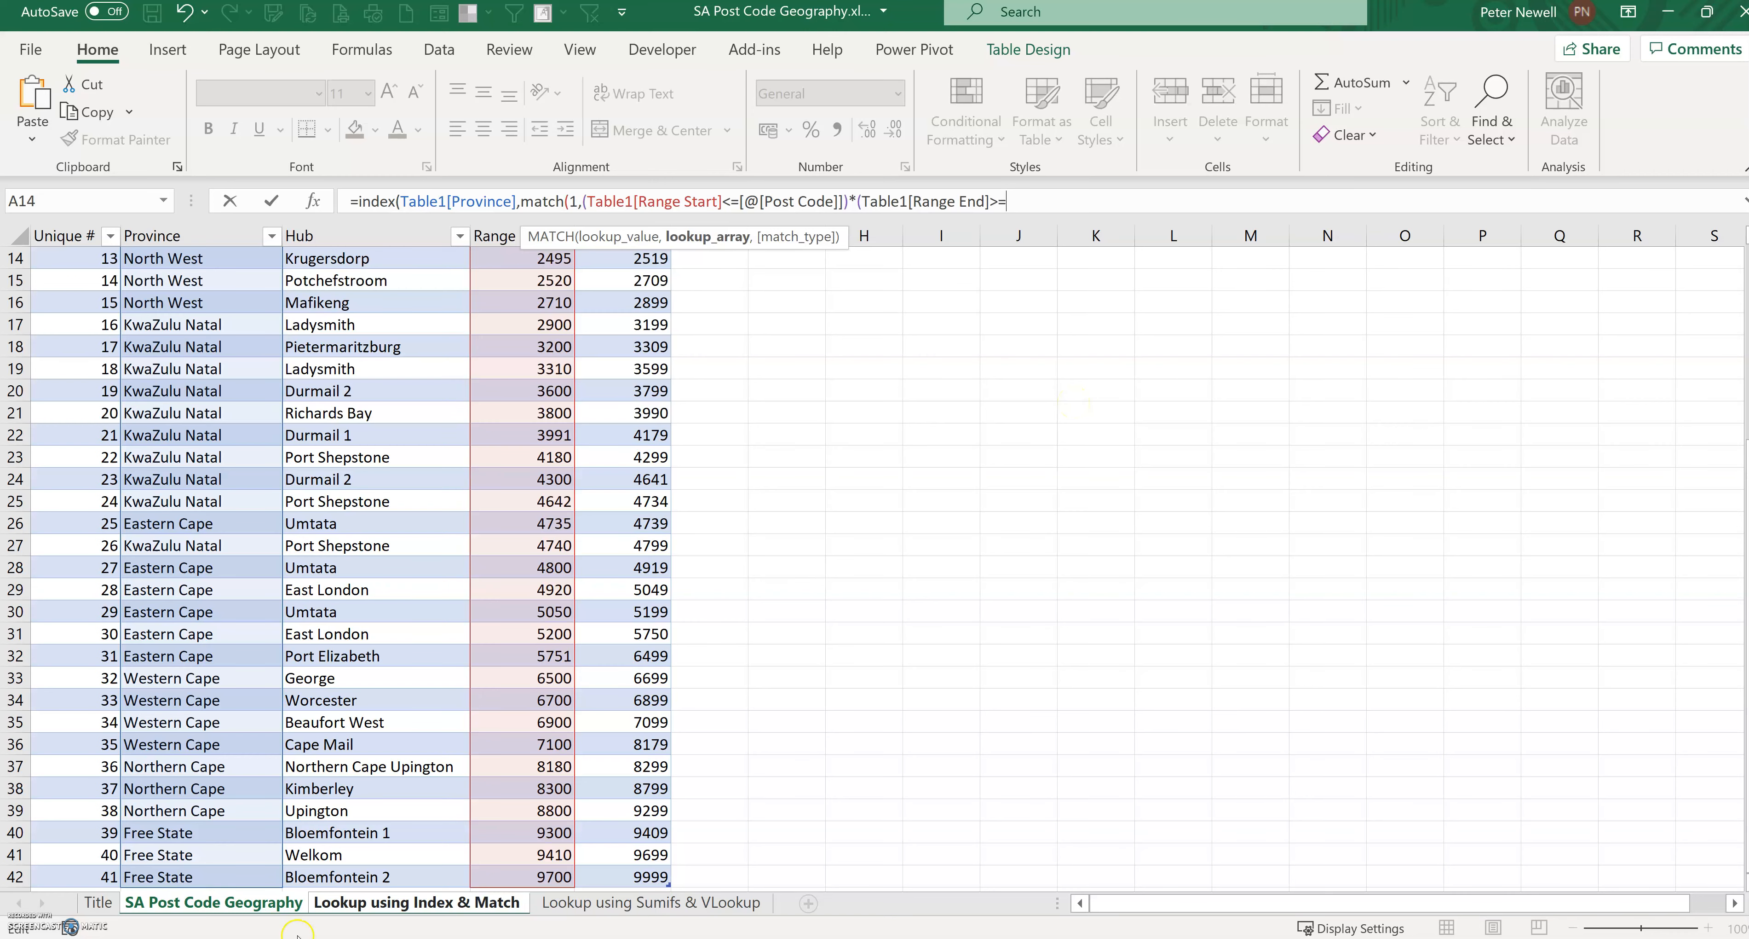
{"action": "left_click", "coordinate": [389, 903]}
{"action": "left_click", "coordinate": [146, 302]}
{"action": "type", "text": ")"}
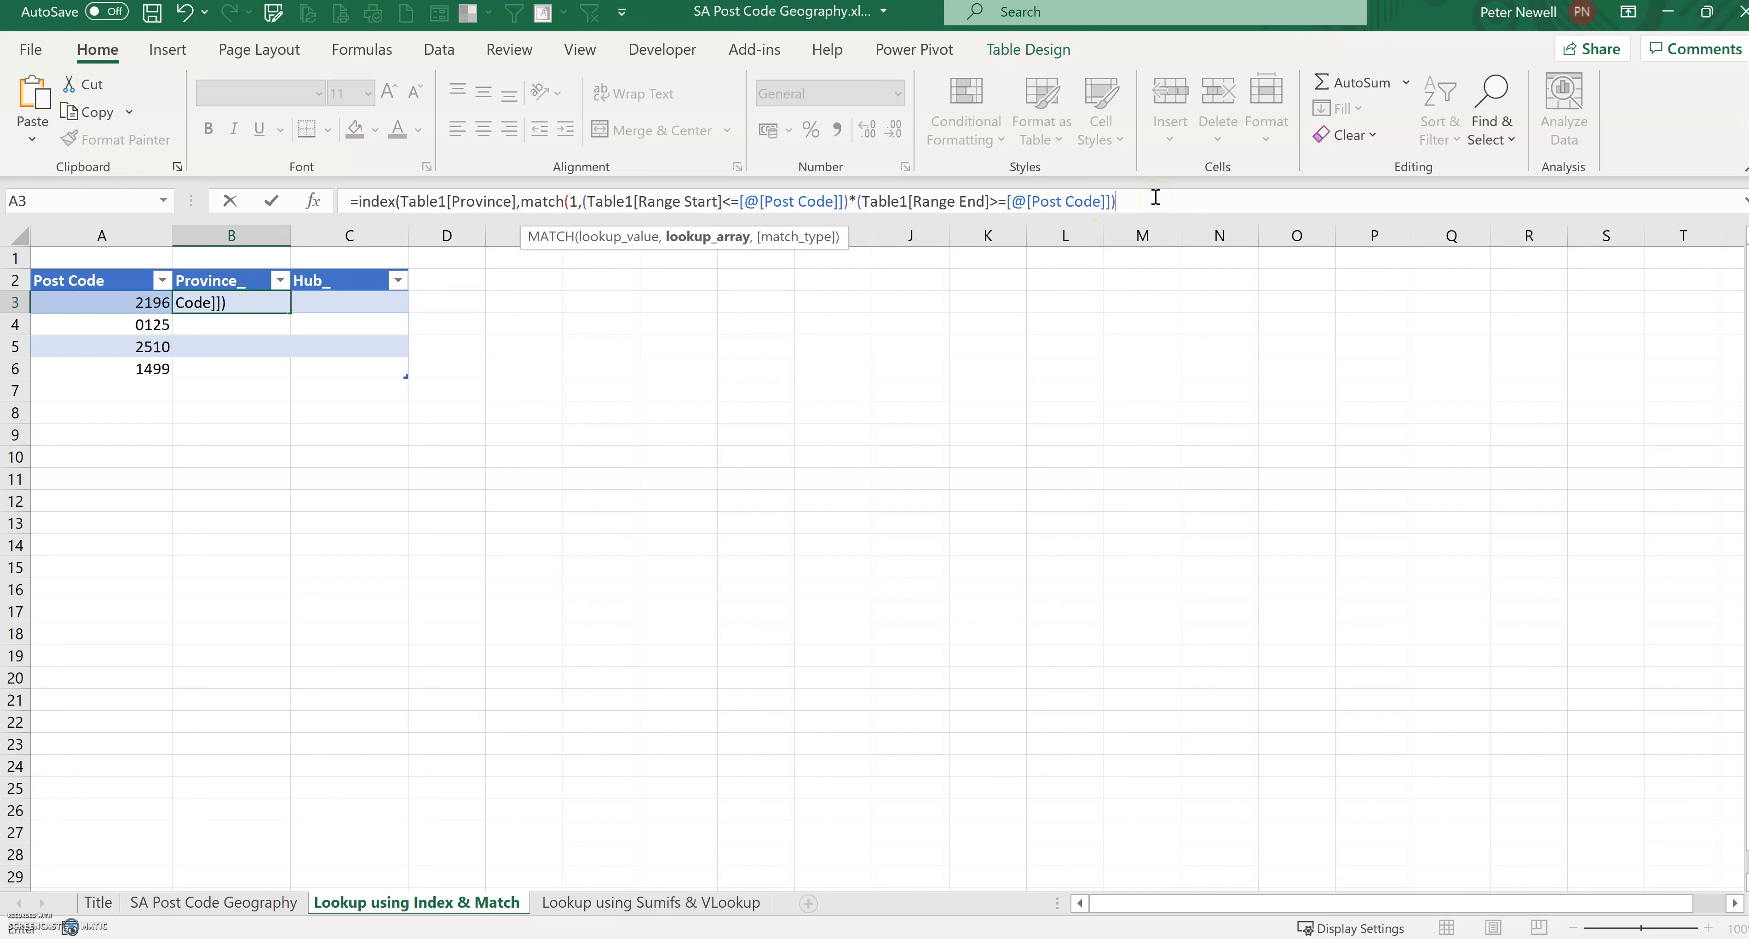
{"action": "type", "text": ","}
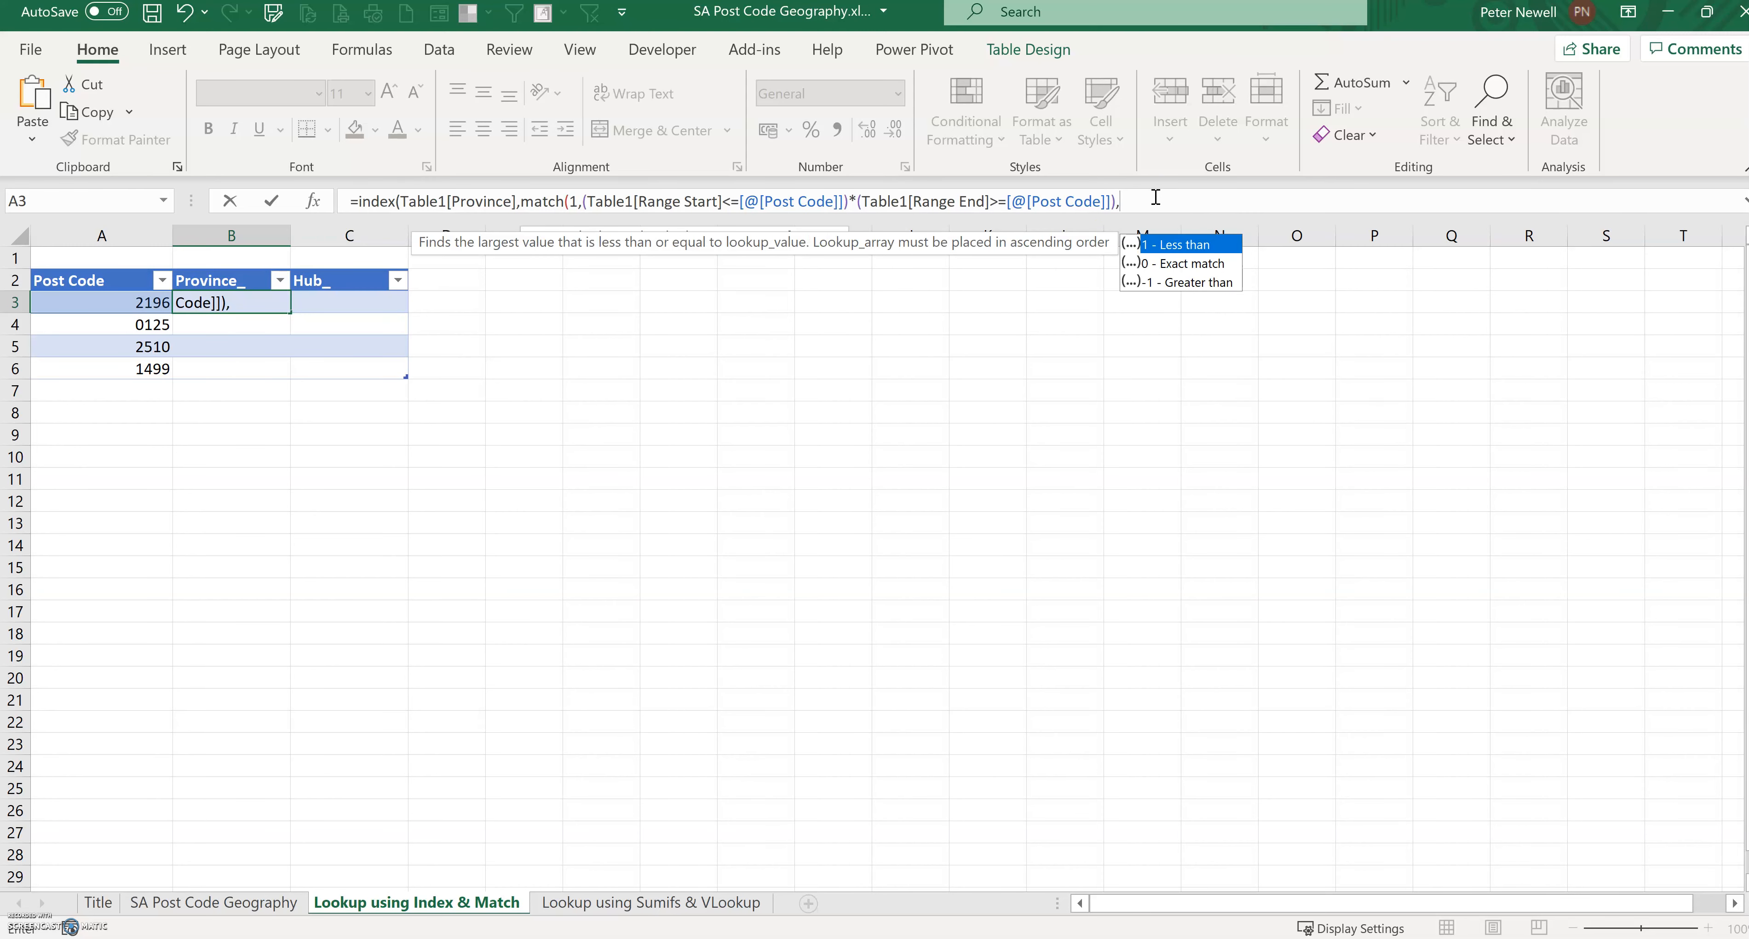
{"action": "type", "text": "0))"}
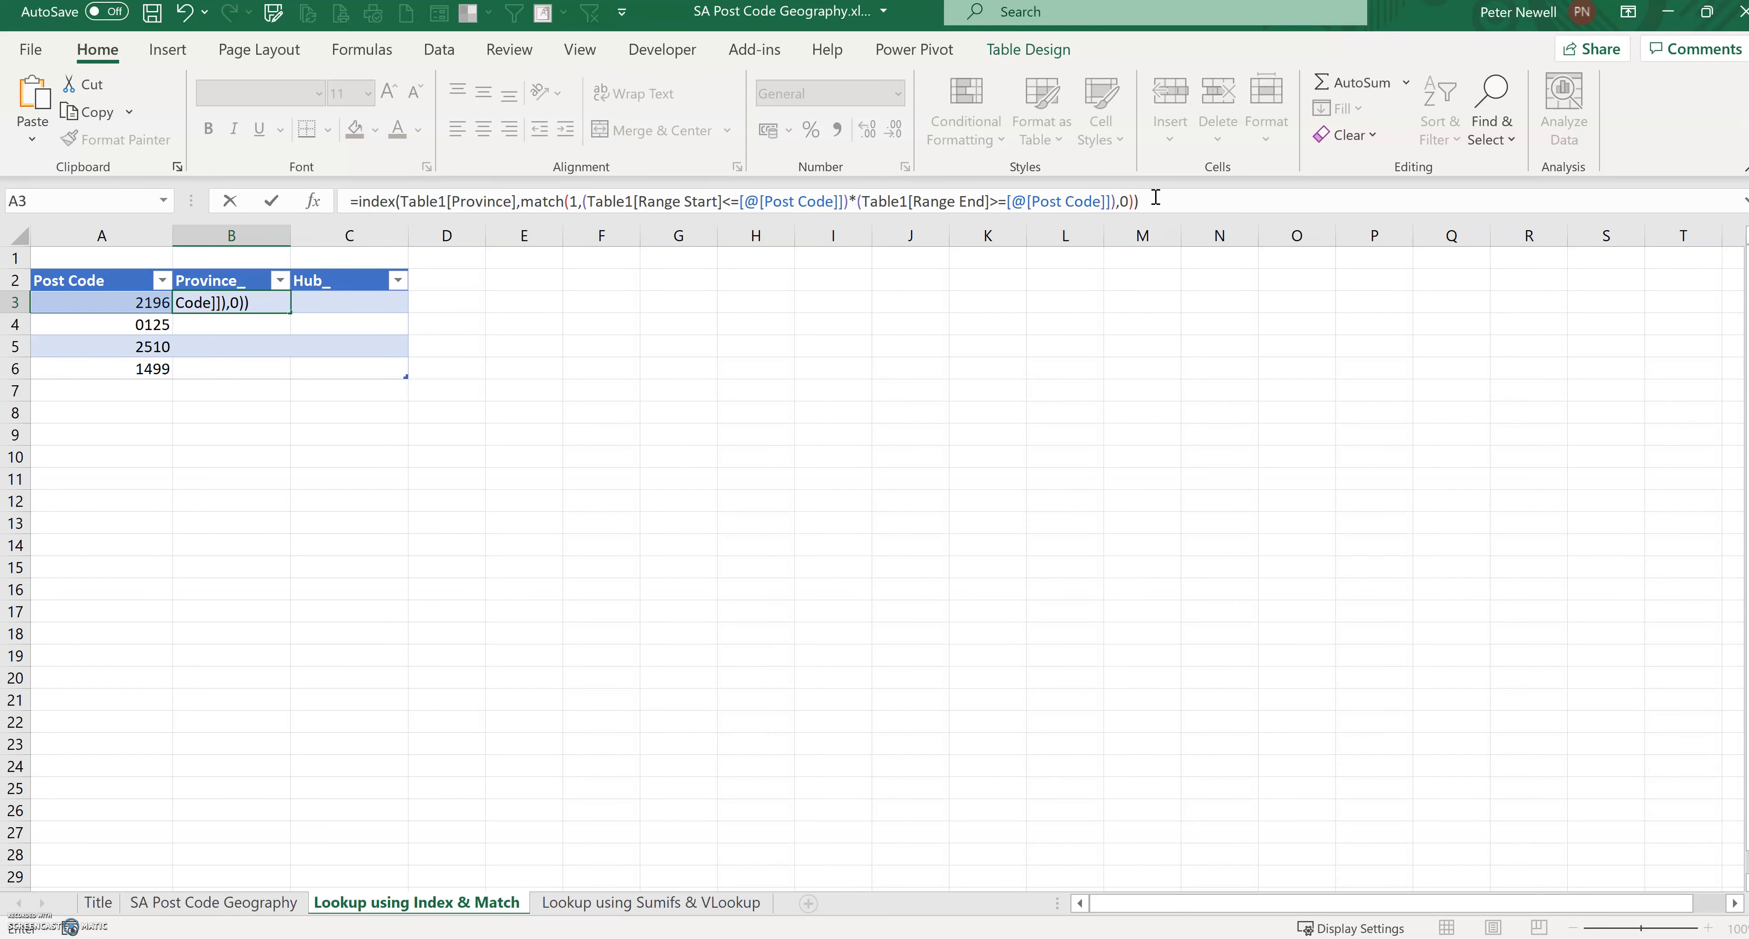
{"action": "key", "text": "Return"}
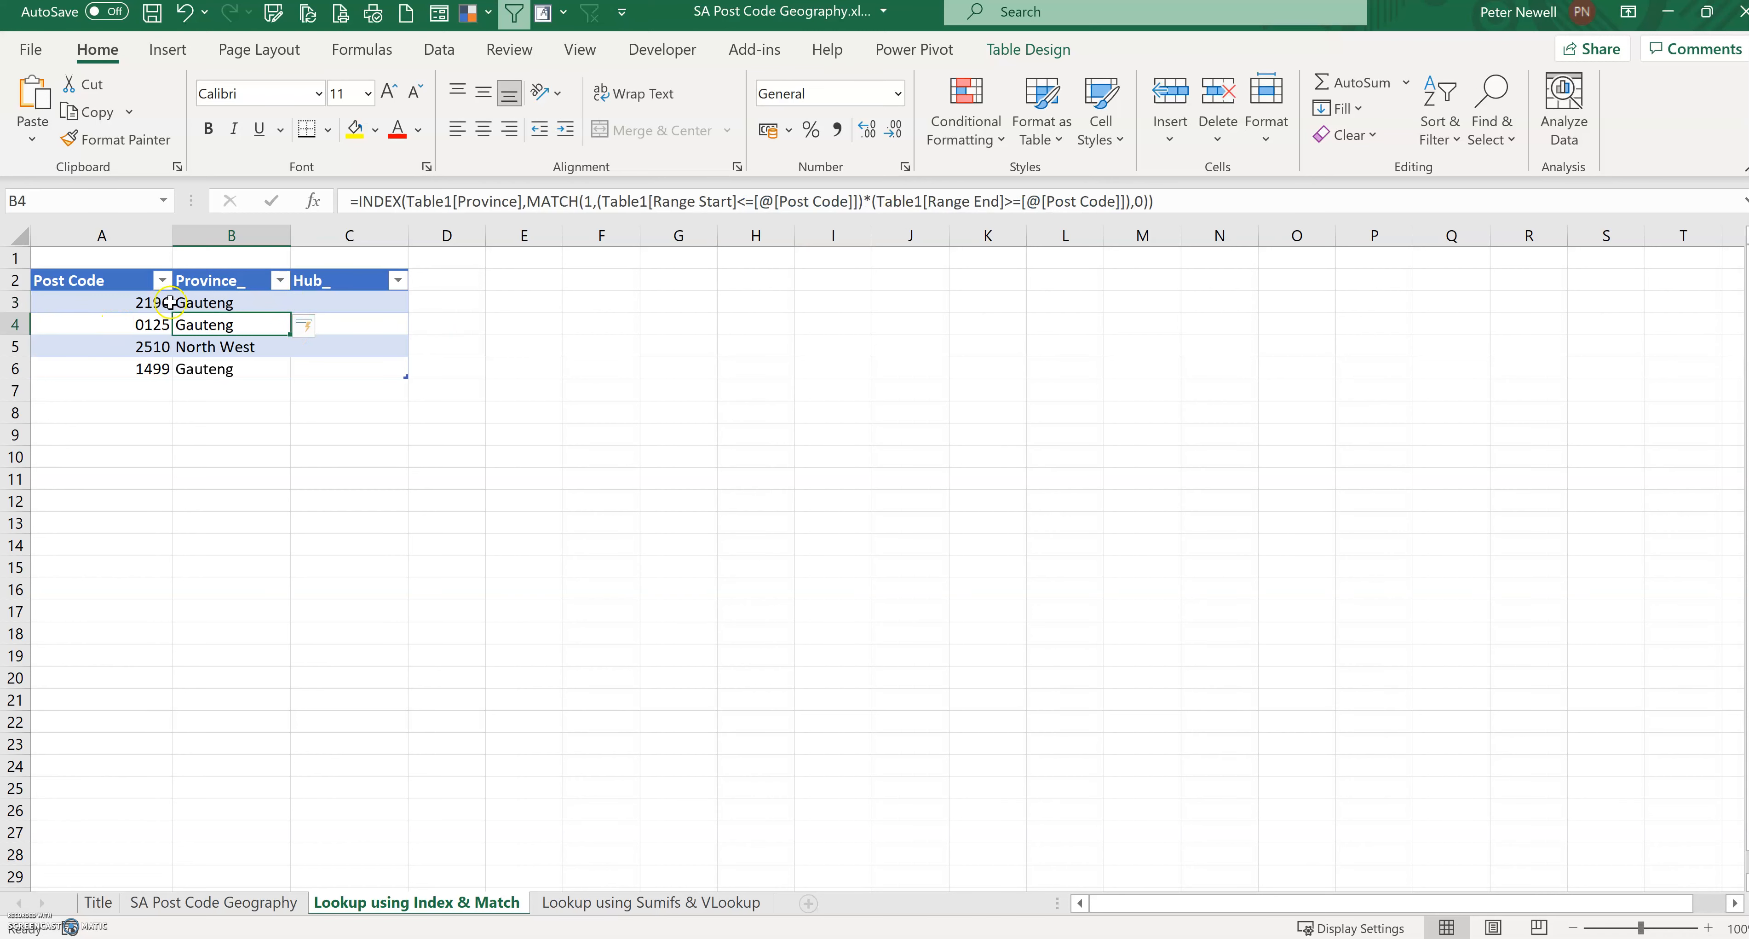
Step: Copy the Province_ formula text and paste it into the first Hub_ cell's formula
{"action": "left_click", "coordinate": [197, 302]}
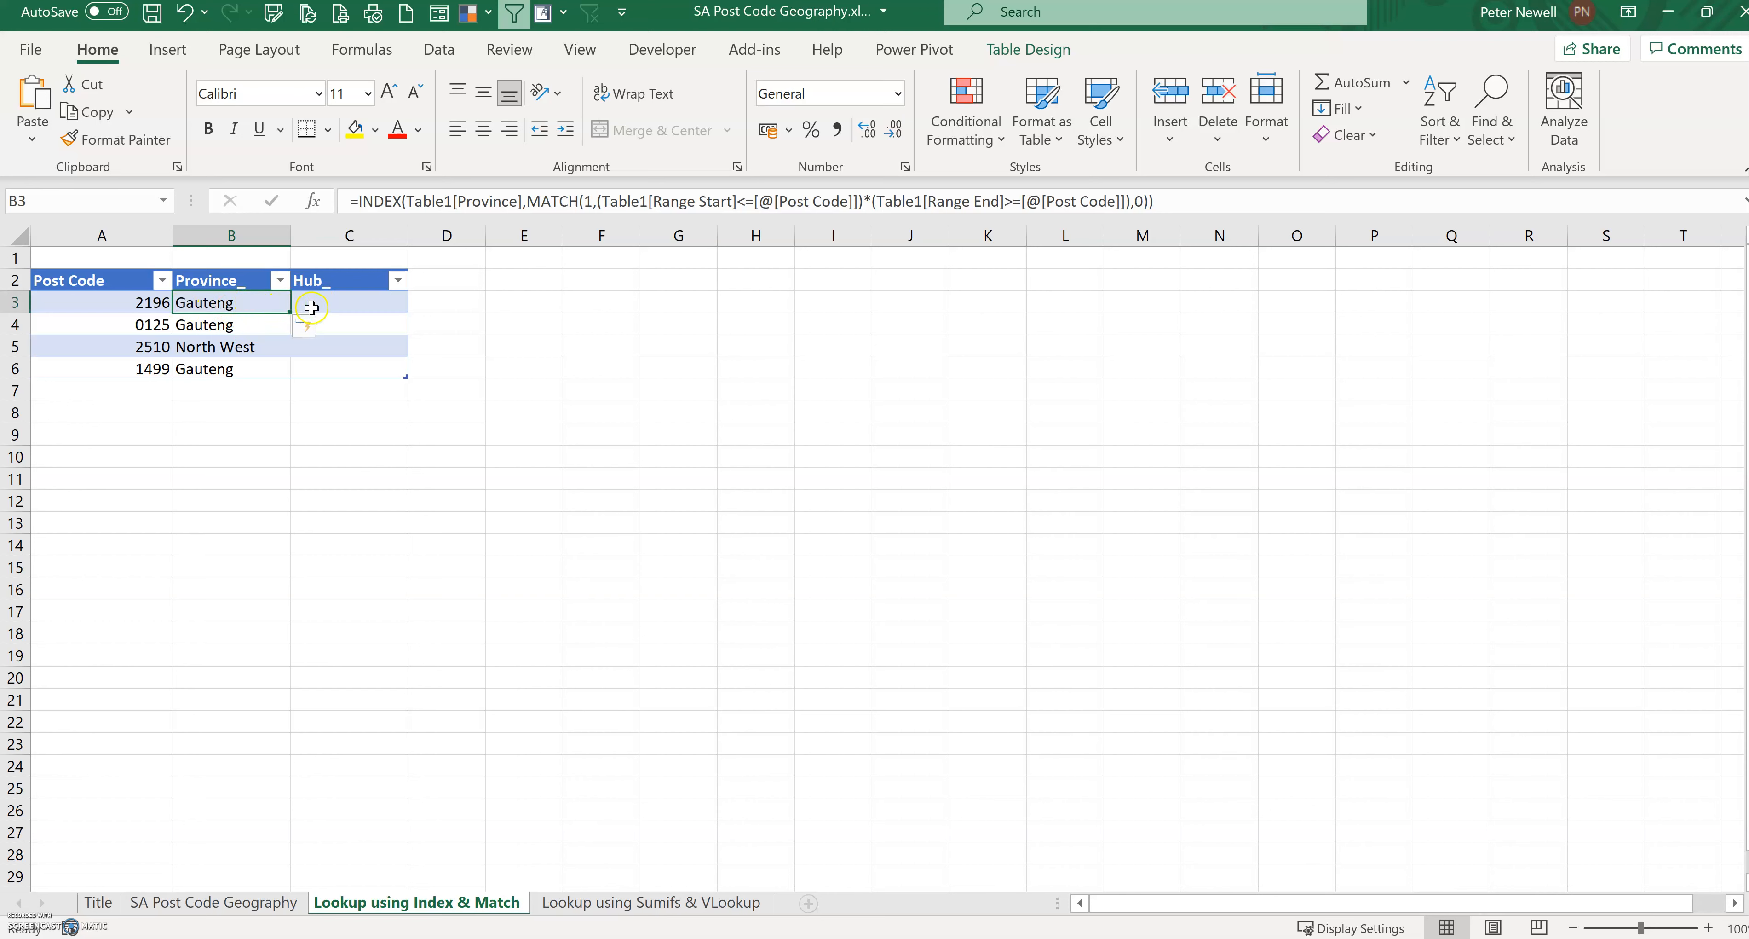
{"action": "left_click", "coordinate": [340, 304]}
{"action": "left_click", "coordinate": [230, 300]}
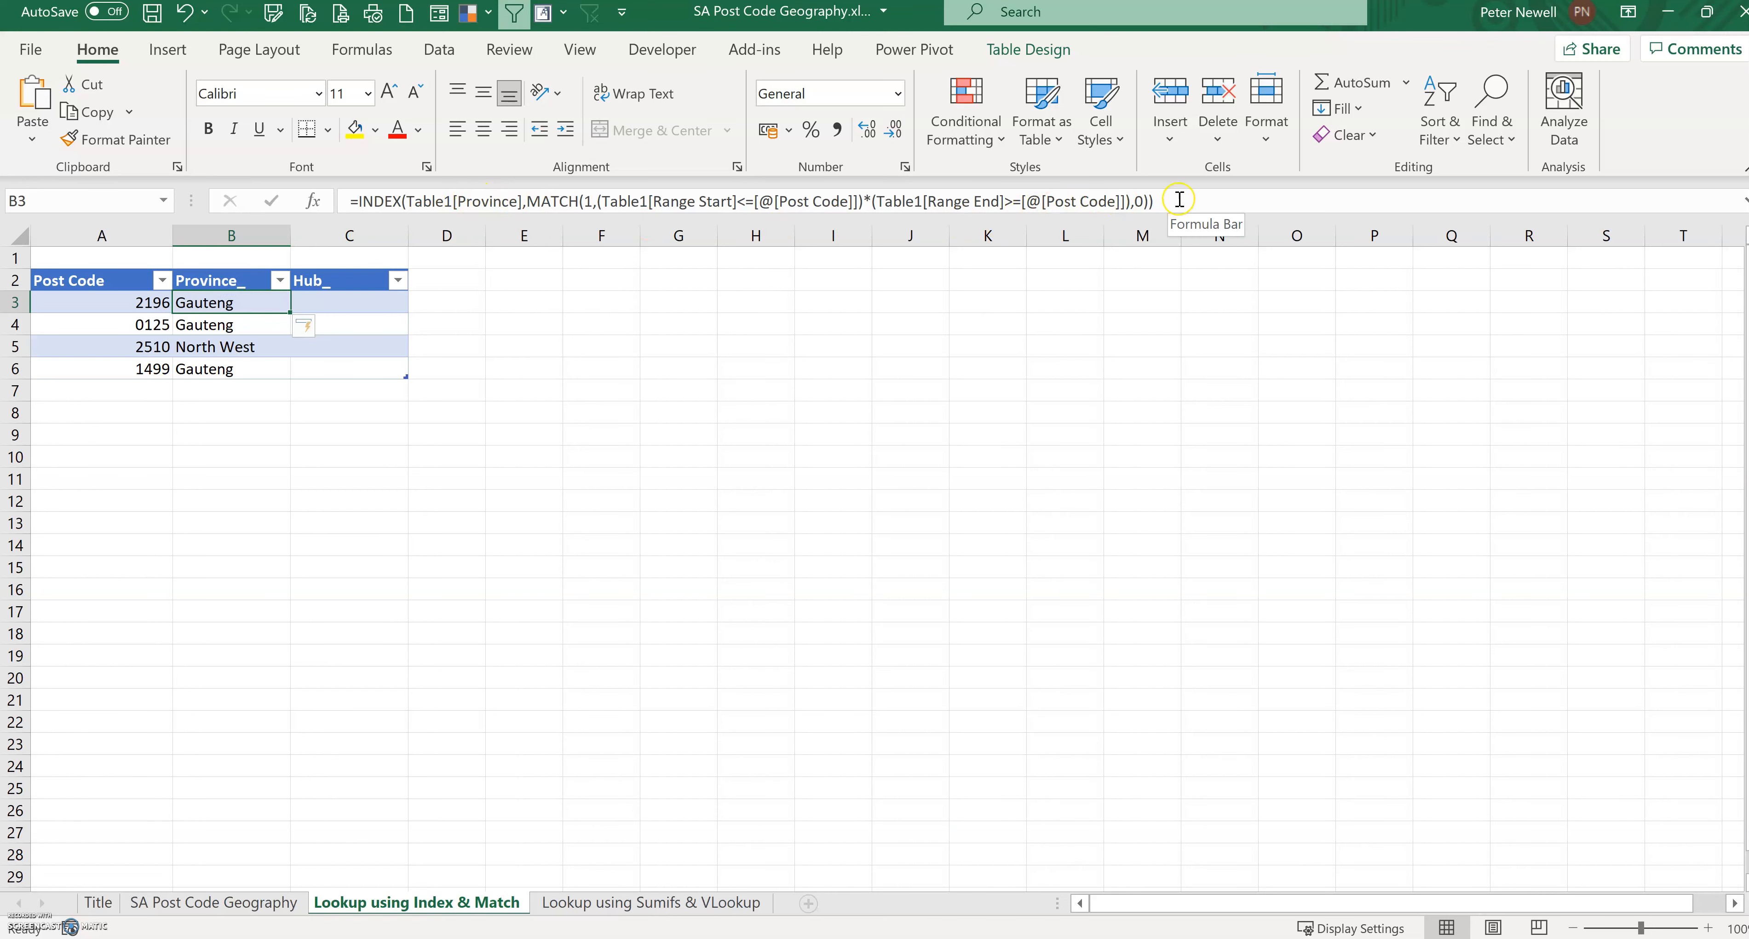
{"action": "left_click_drag", "start_coordinate": [1180, 200], "coordinate": [322, 185]}
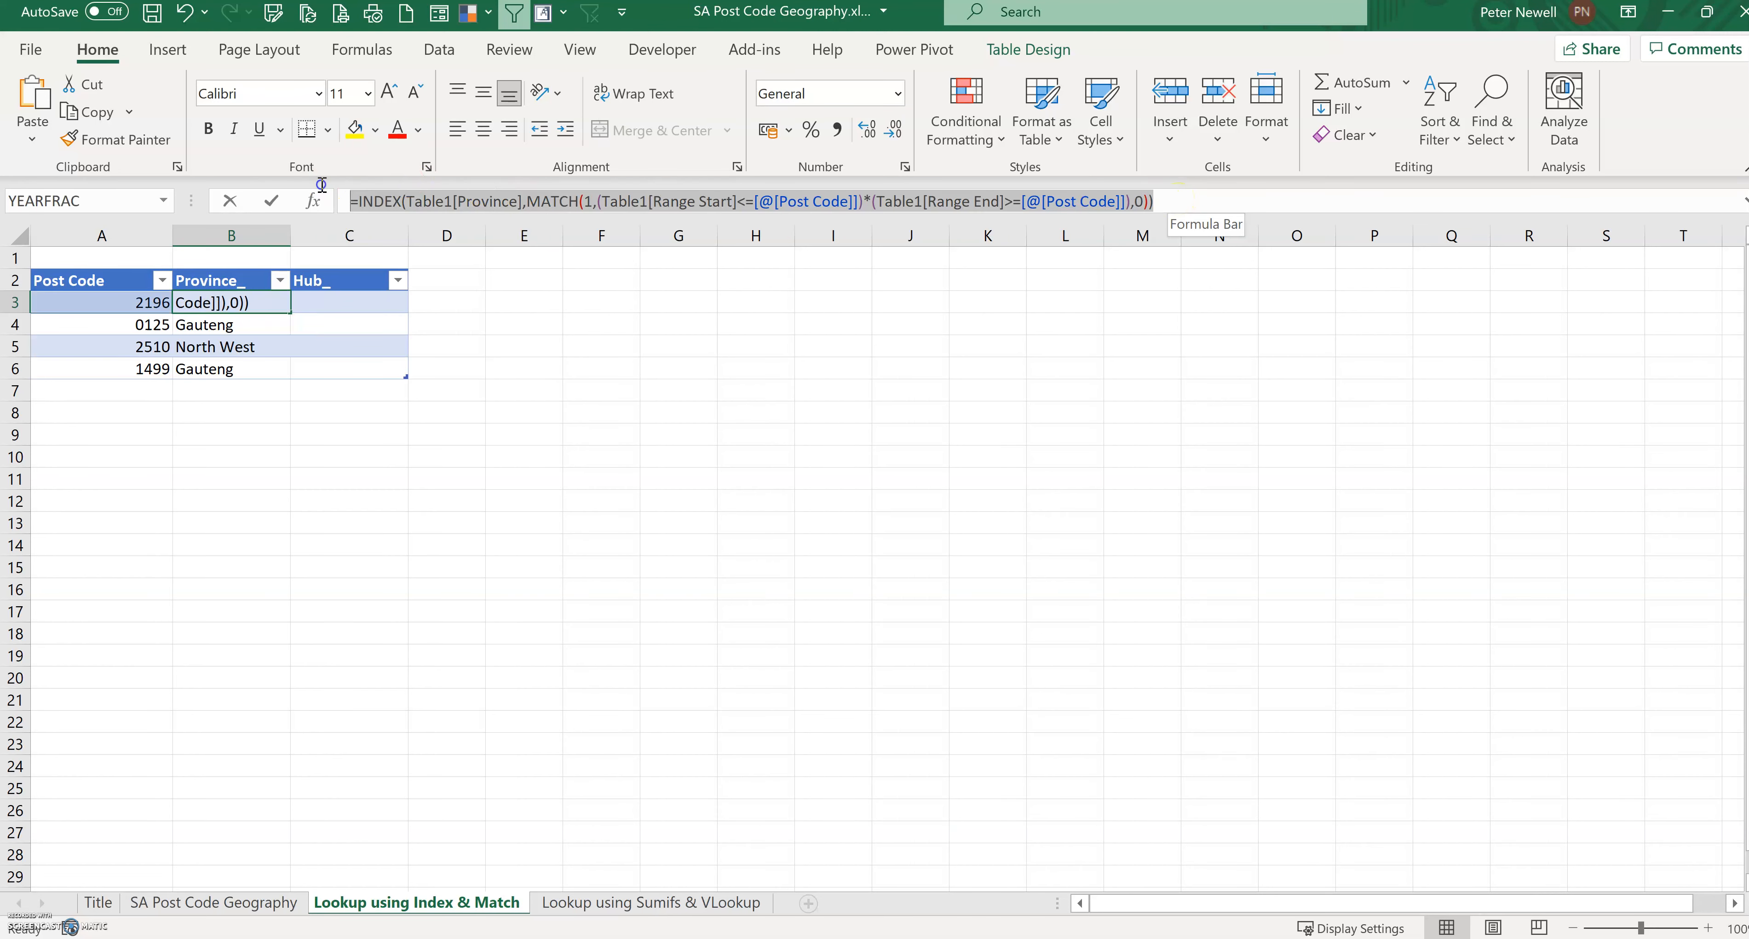
{"action": "right_click", "coordinate": [378, 198]}
{"action": "left_click", "coordinate": [433, 248]}
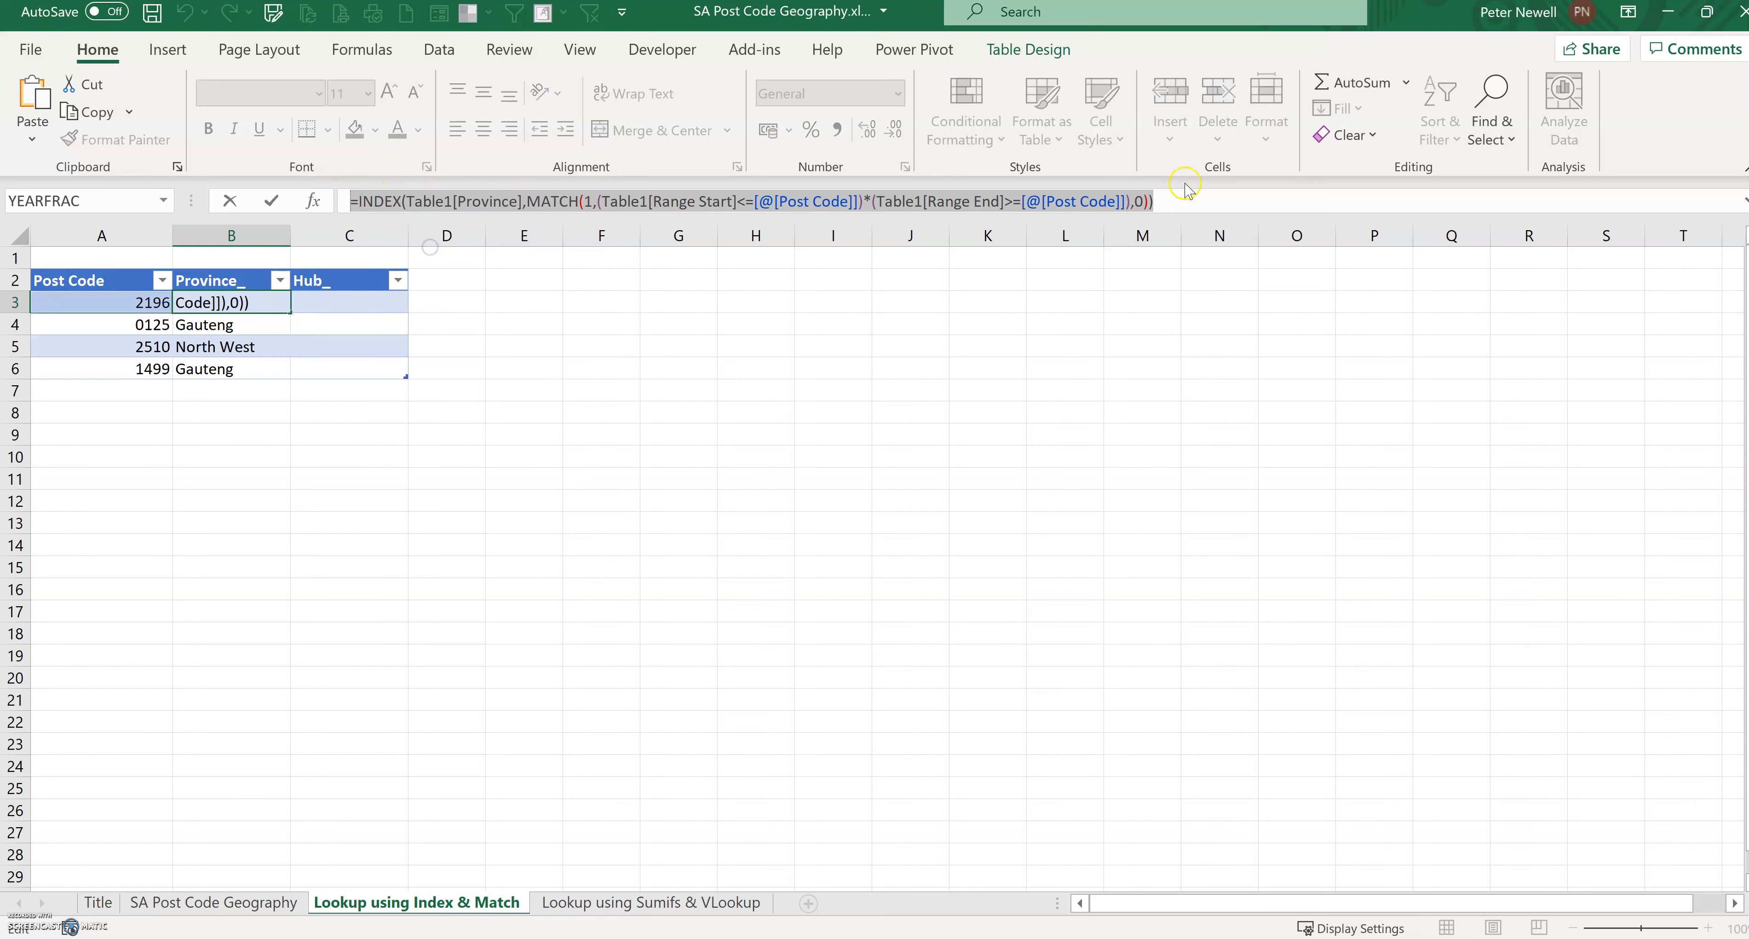
{"action": "left_click", "coordinate": [1183, 201]}
{"action": "key", "text": "Return"}
{"action": "left_click", "coordinate": [371, 303]}
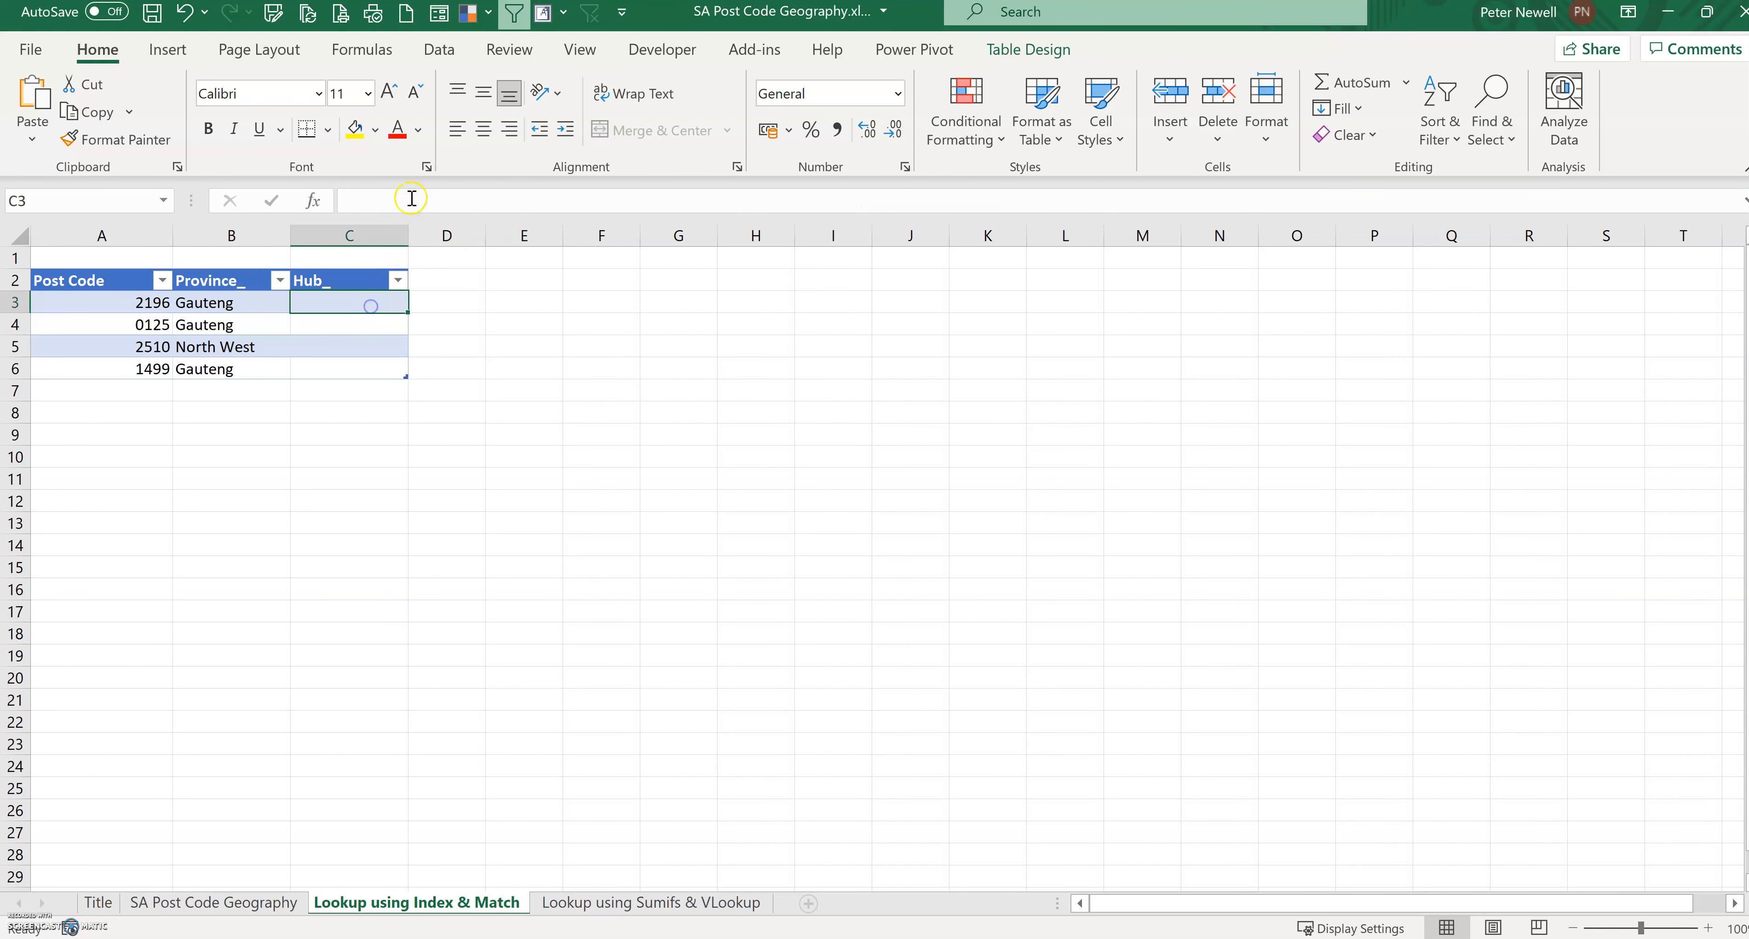
{"action": "left_click", "coordinate": [413, 199]}
{"action": "key", "text": "ctrl+v"}
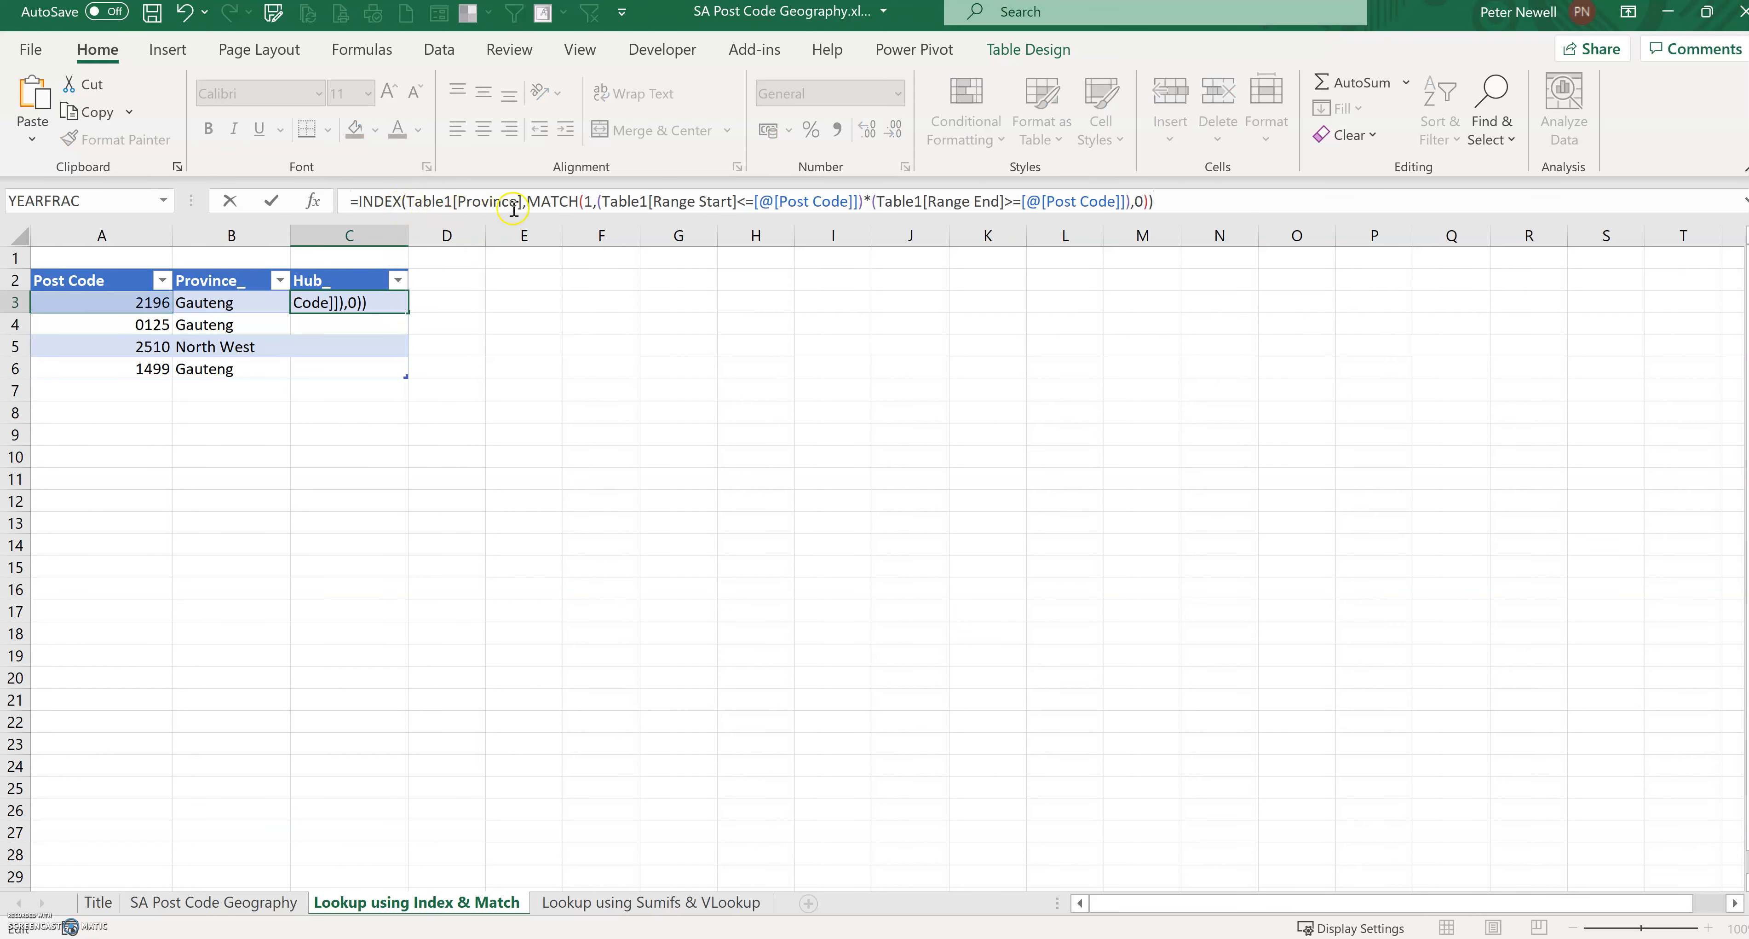
Step: Replace the Province column reference with Table1[Hub] in the Hub_ formula and enter it
{"action": "left_click_drag", "start_coordinate": [517, 201], "coordinate": [460, 211]}
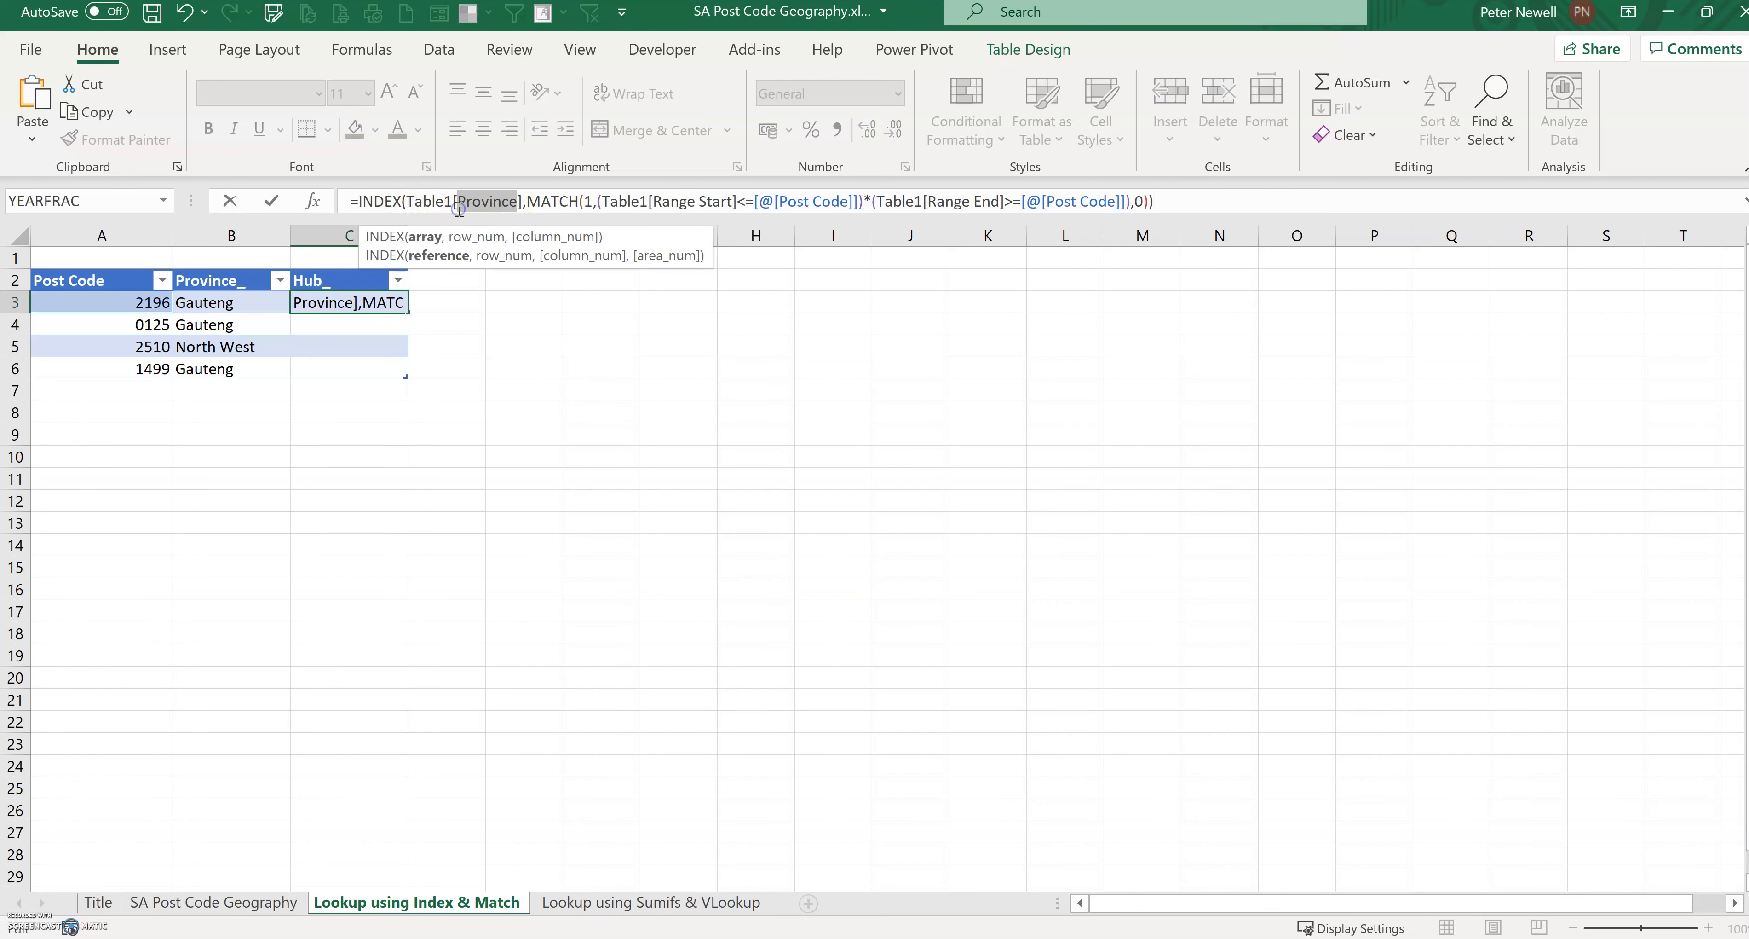
{"action": "type", "text": "H"}
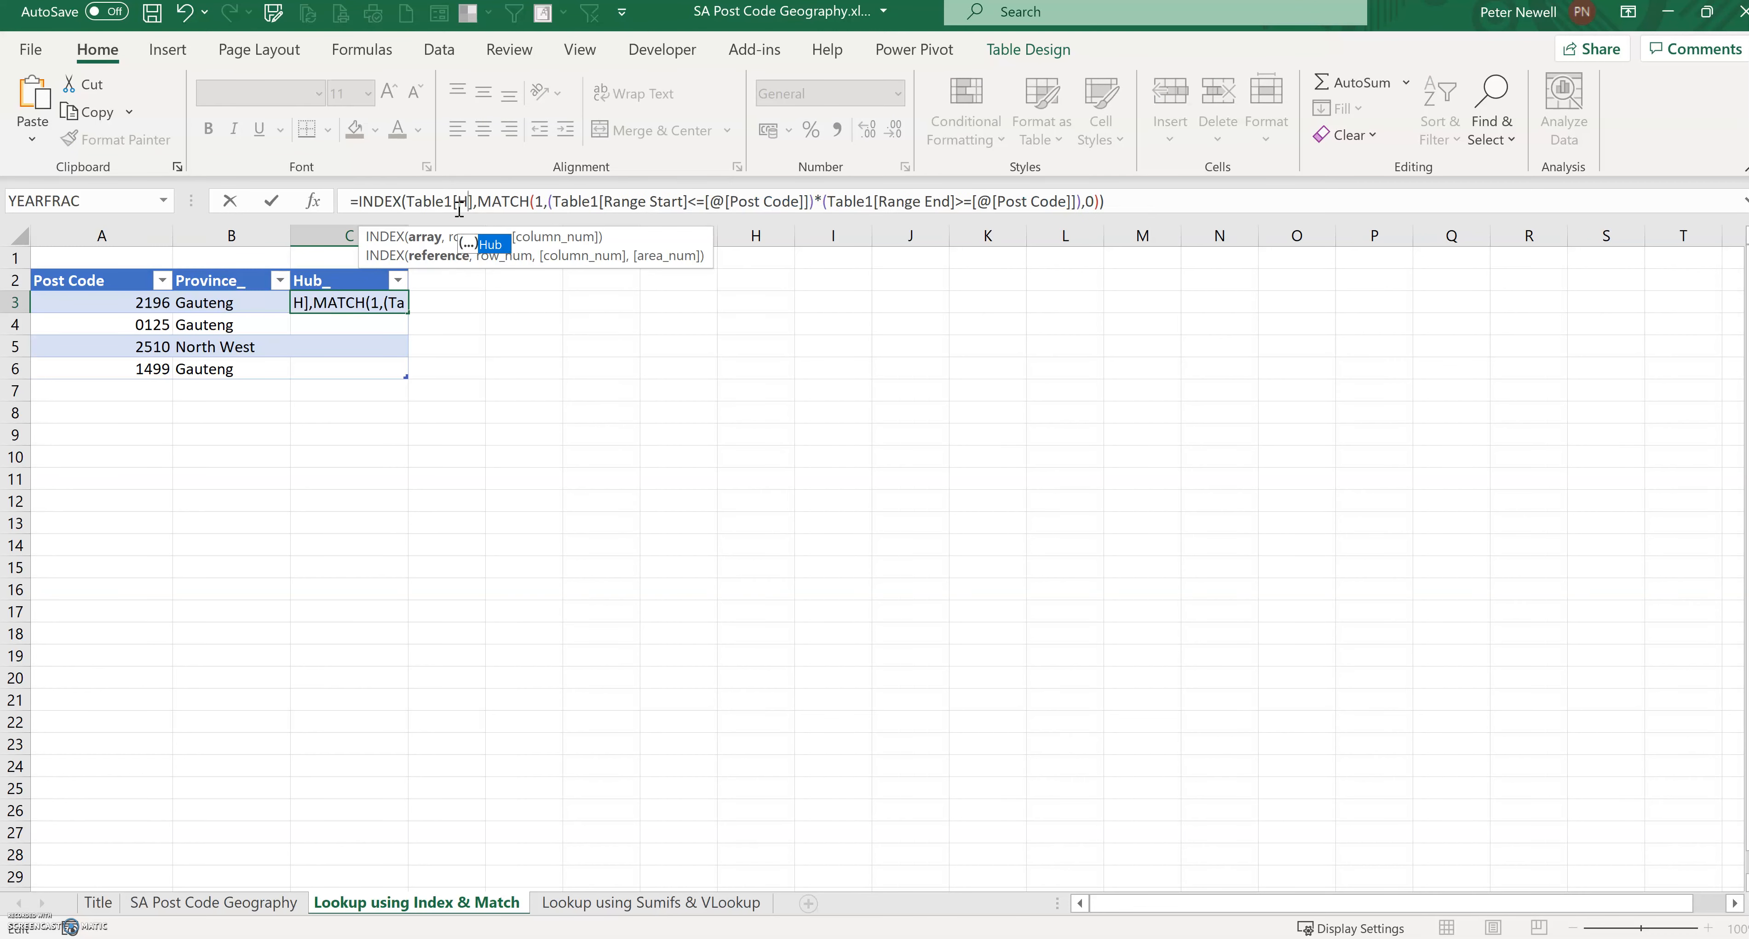
{"action": "key", "text": "Tab"}
{"action": "left_click", "coordinate": [1222, 202]}
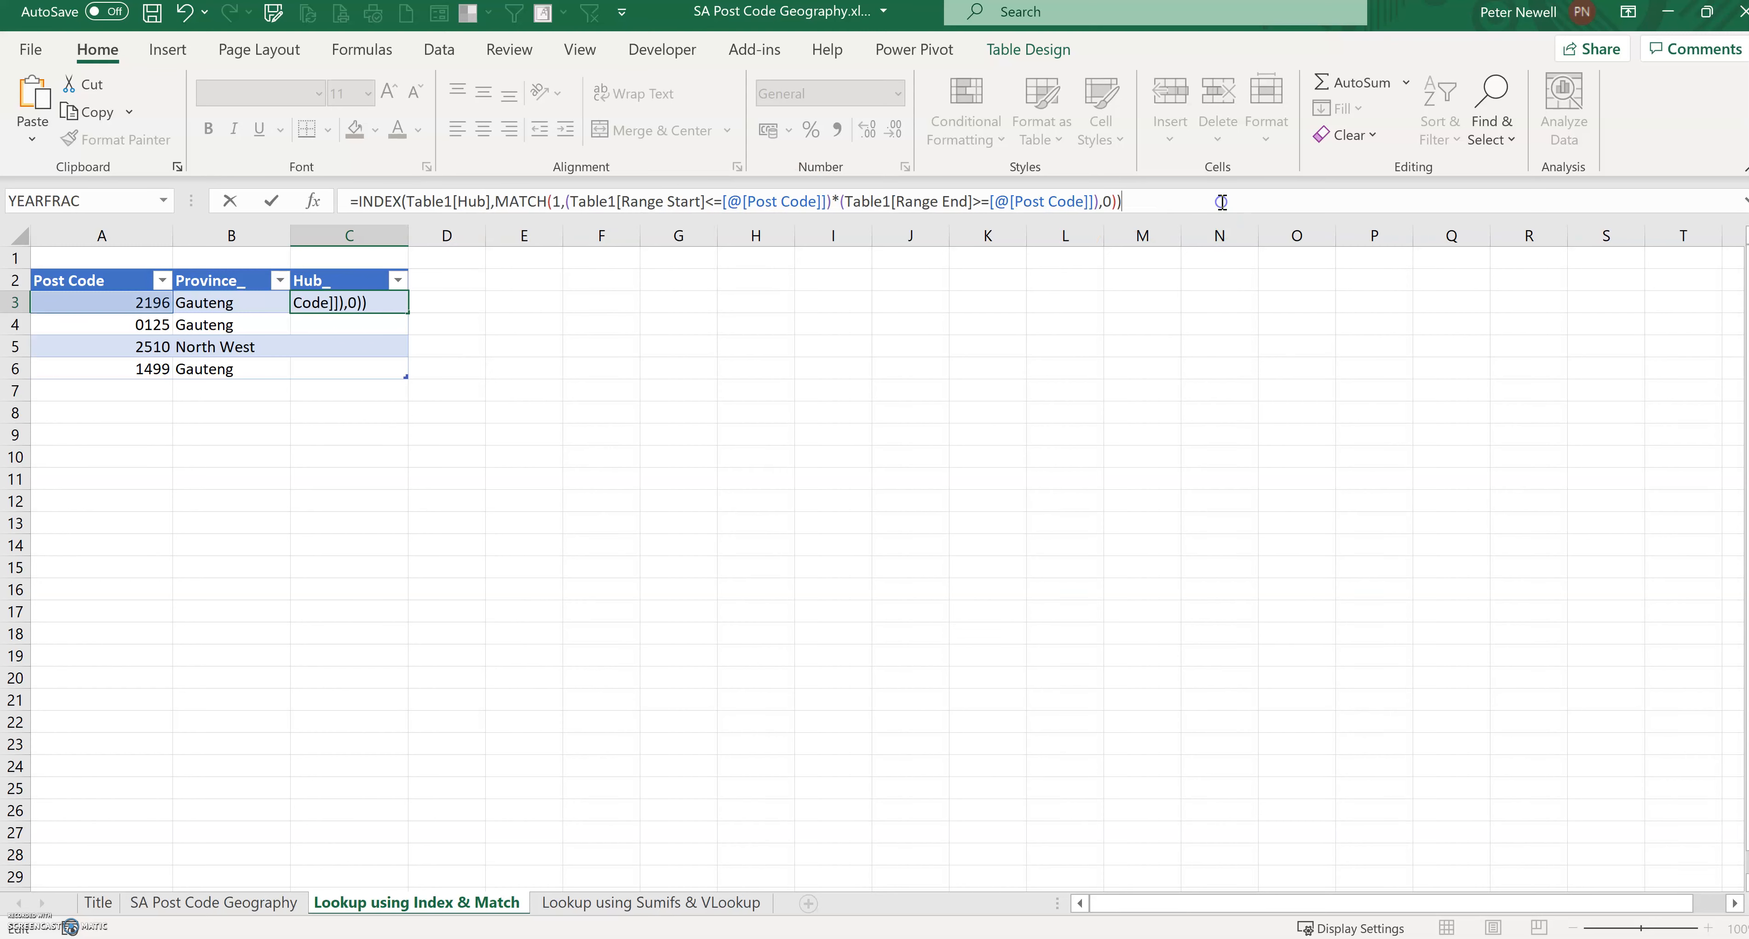
{"action": "key", "text": "Return"}
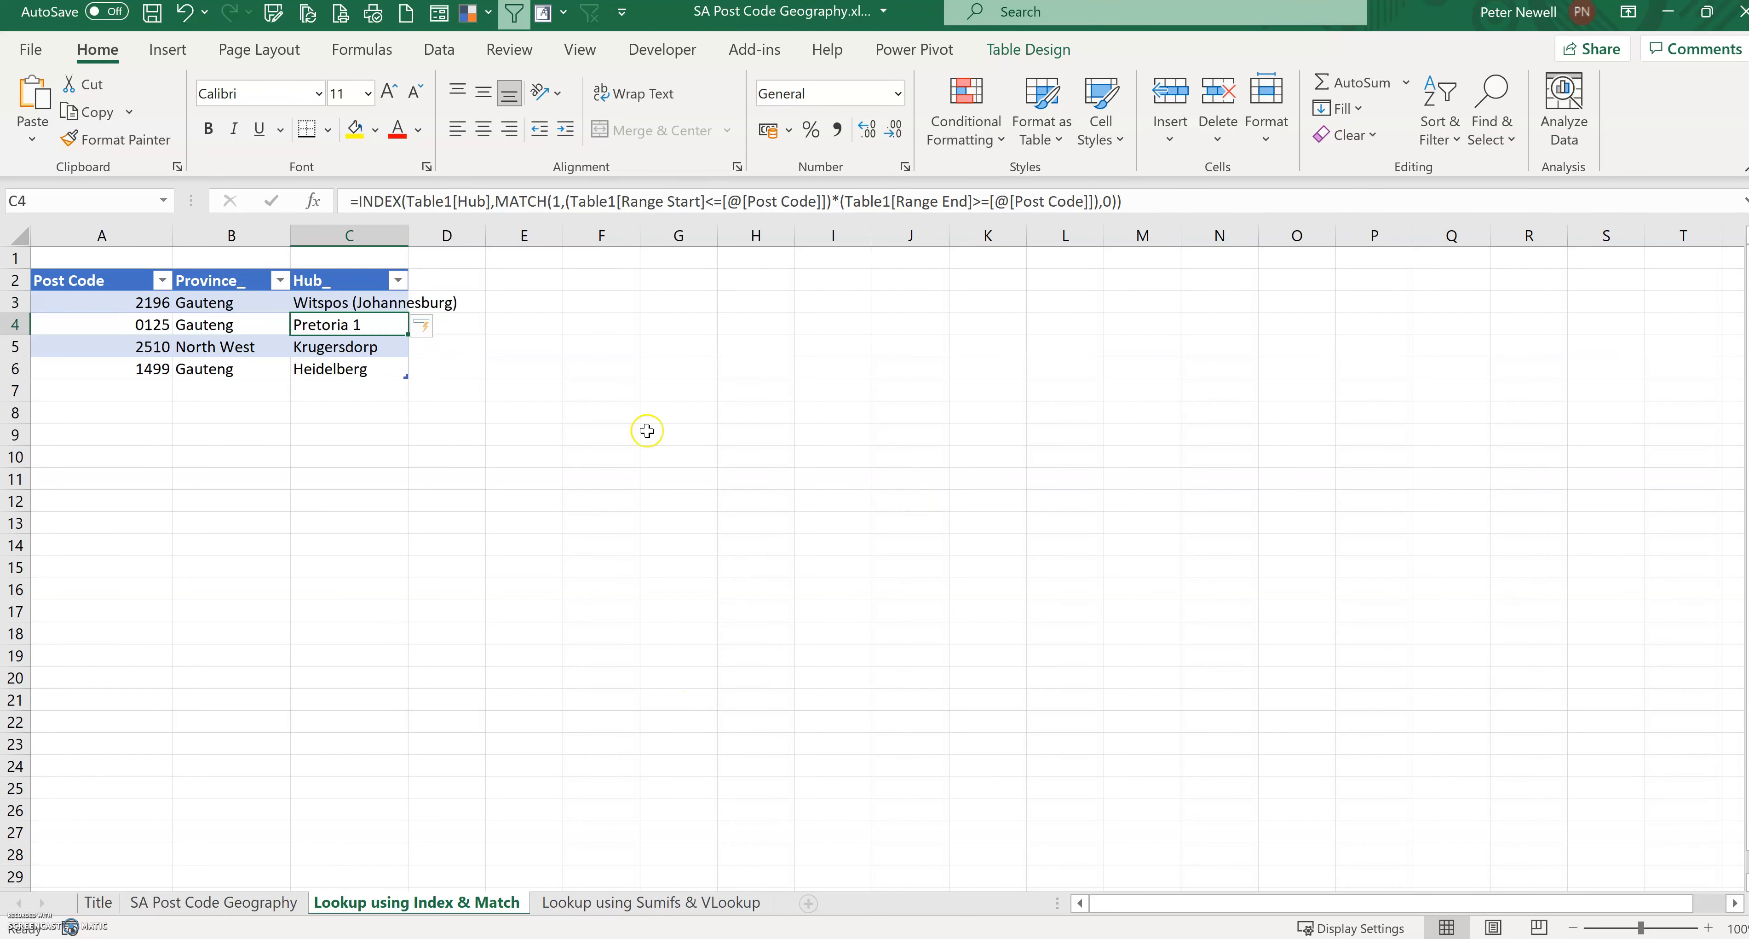
Step: Extend the lookup table down to row 24 and enter post codes 2150, 5555 and 9600 in the new rows
{"action": "left_click_drag", "start_coordinate": [407, 373], "coordinate": [404, 773]}
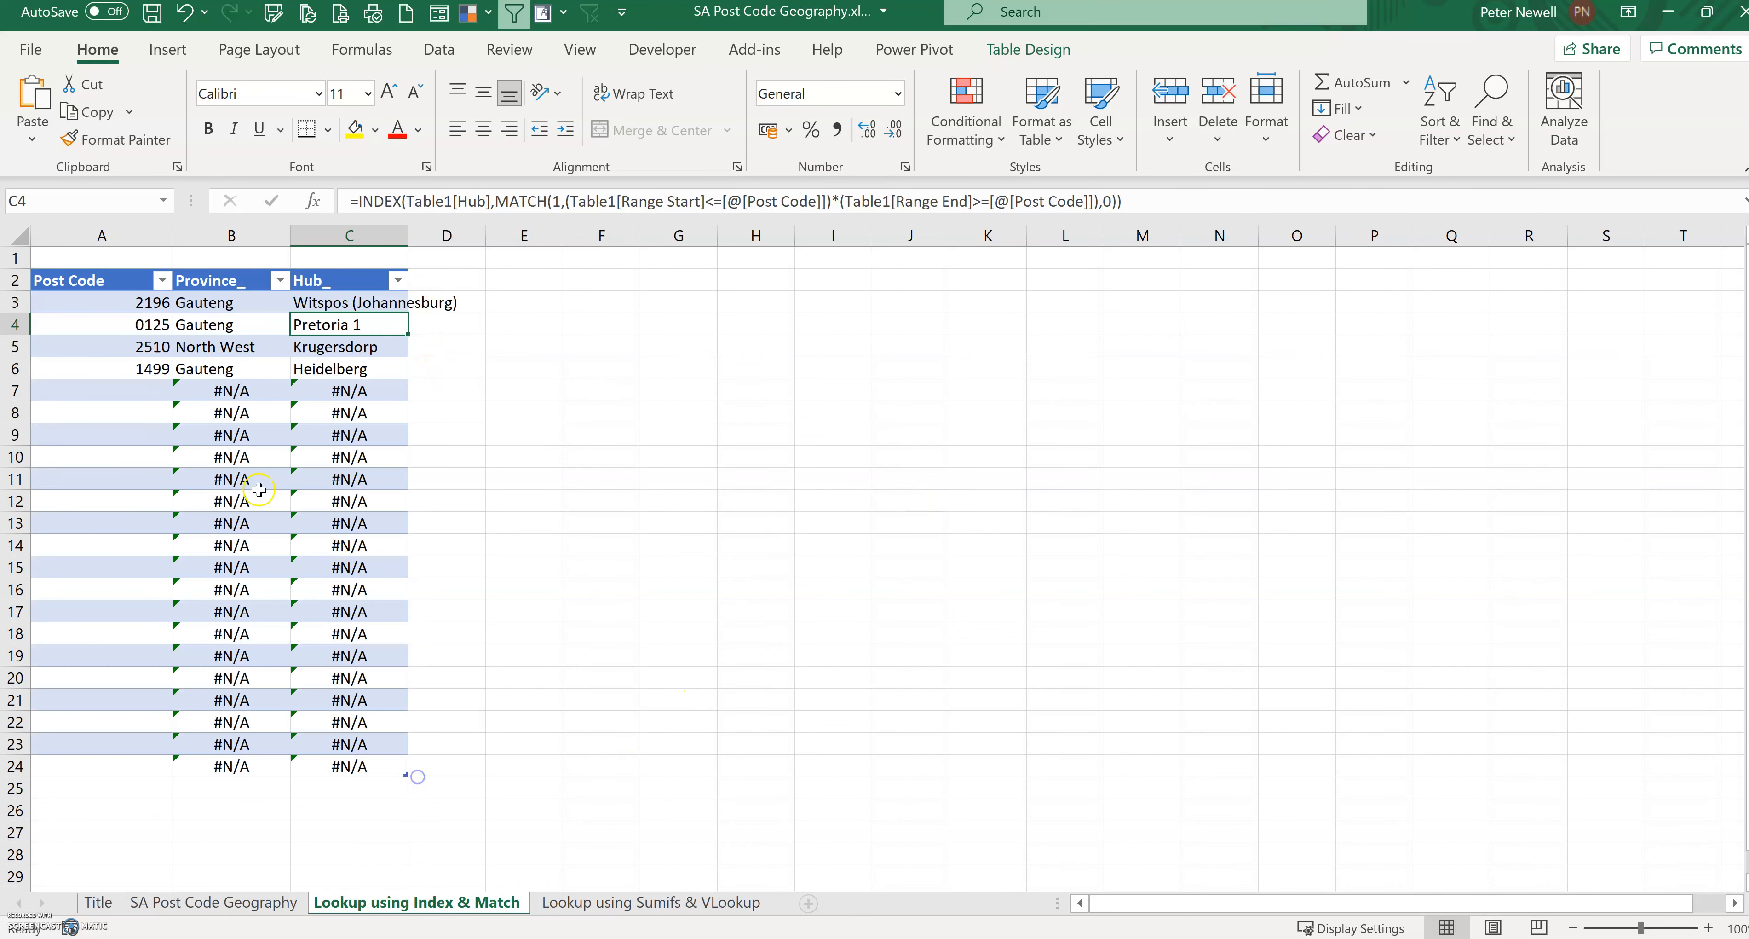
{"action": "left_click", "coordinate": [133, 393]}
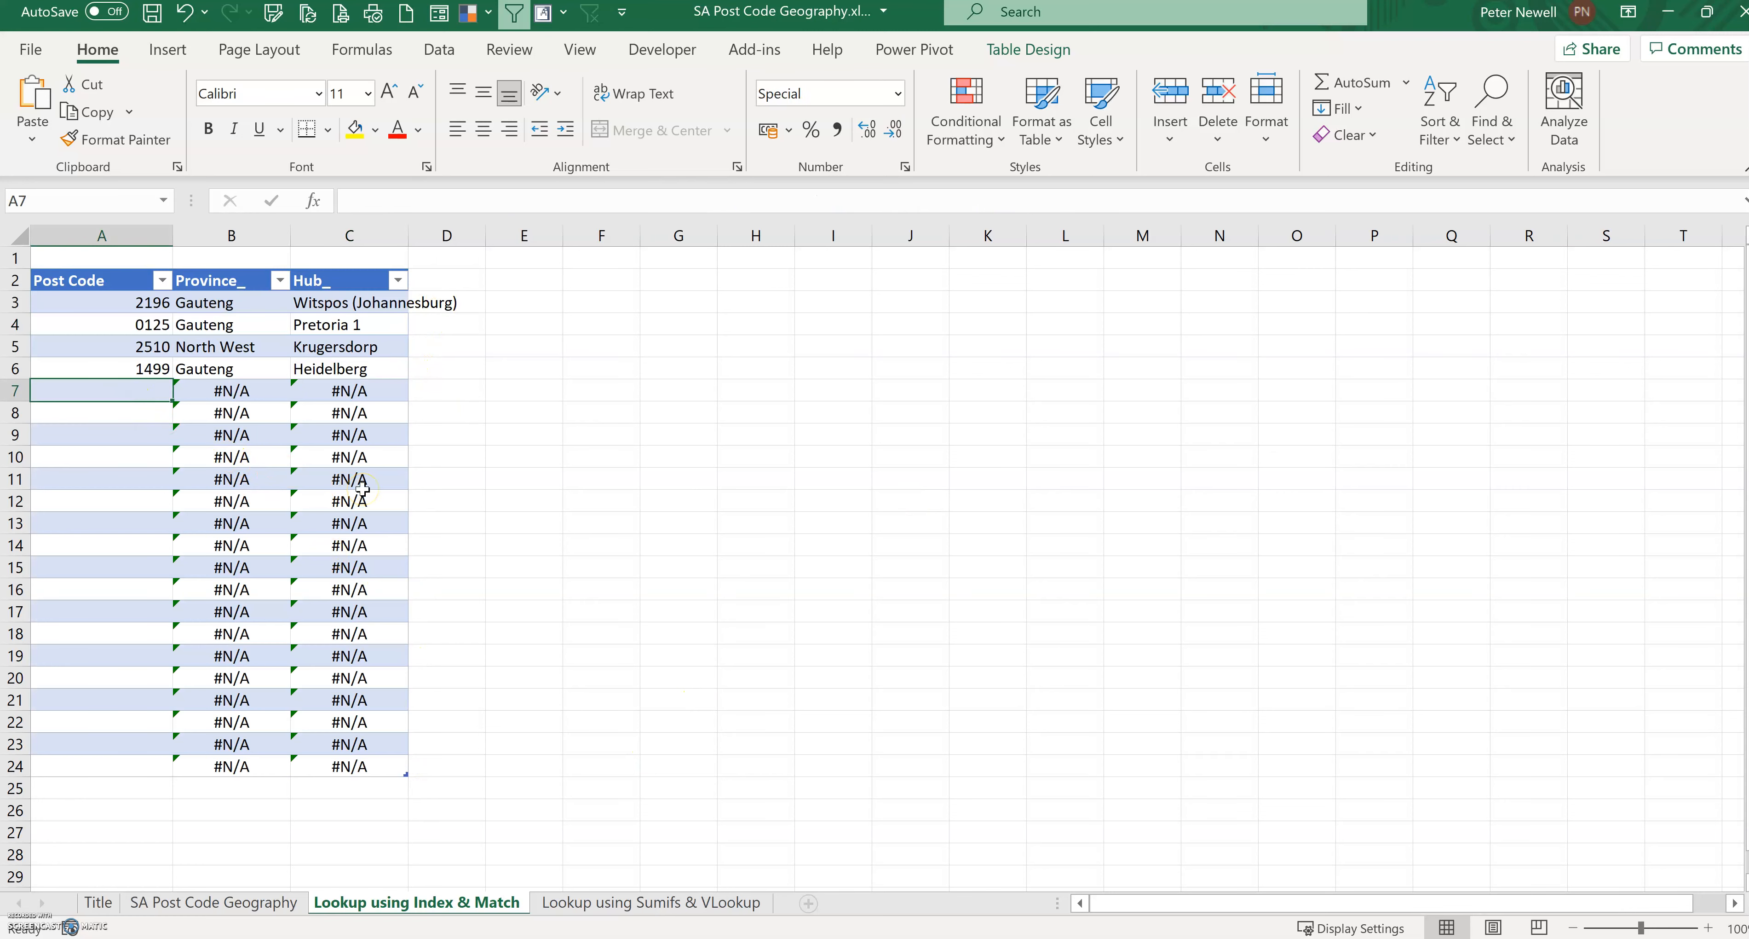
{"action": "type", "text": "2150"}
{"action": "key", "text": "Return"}
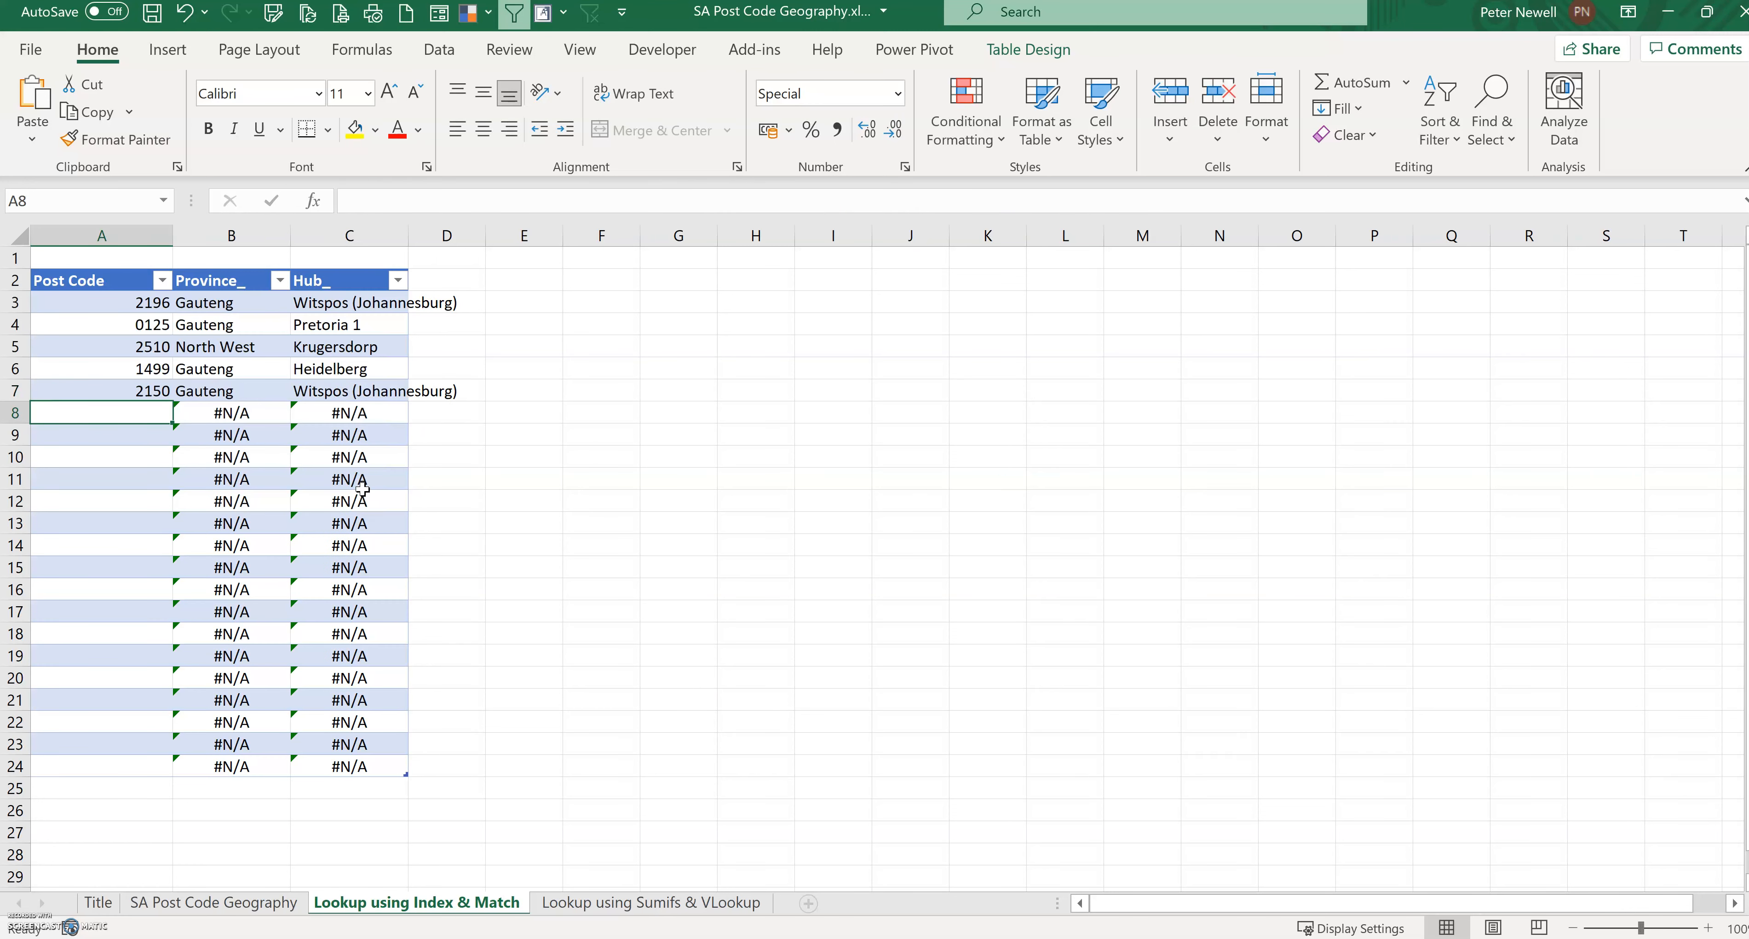
{"action": "type", "text": "555"}
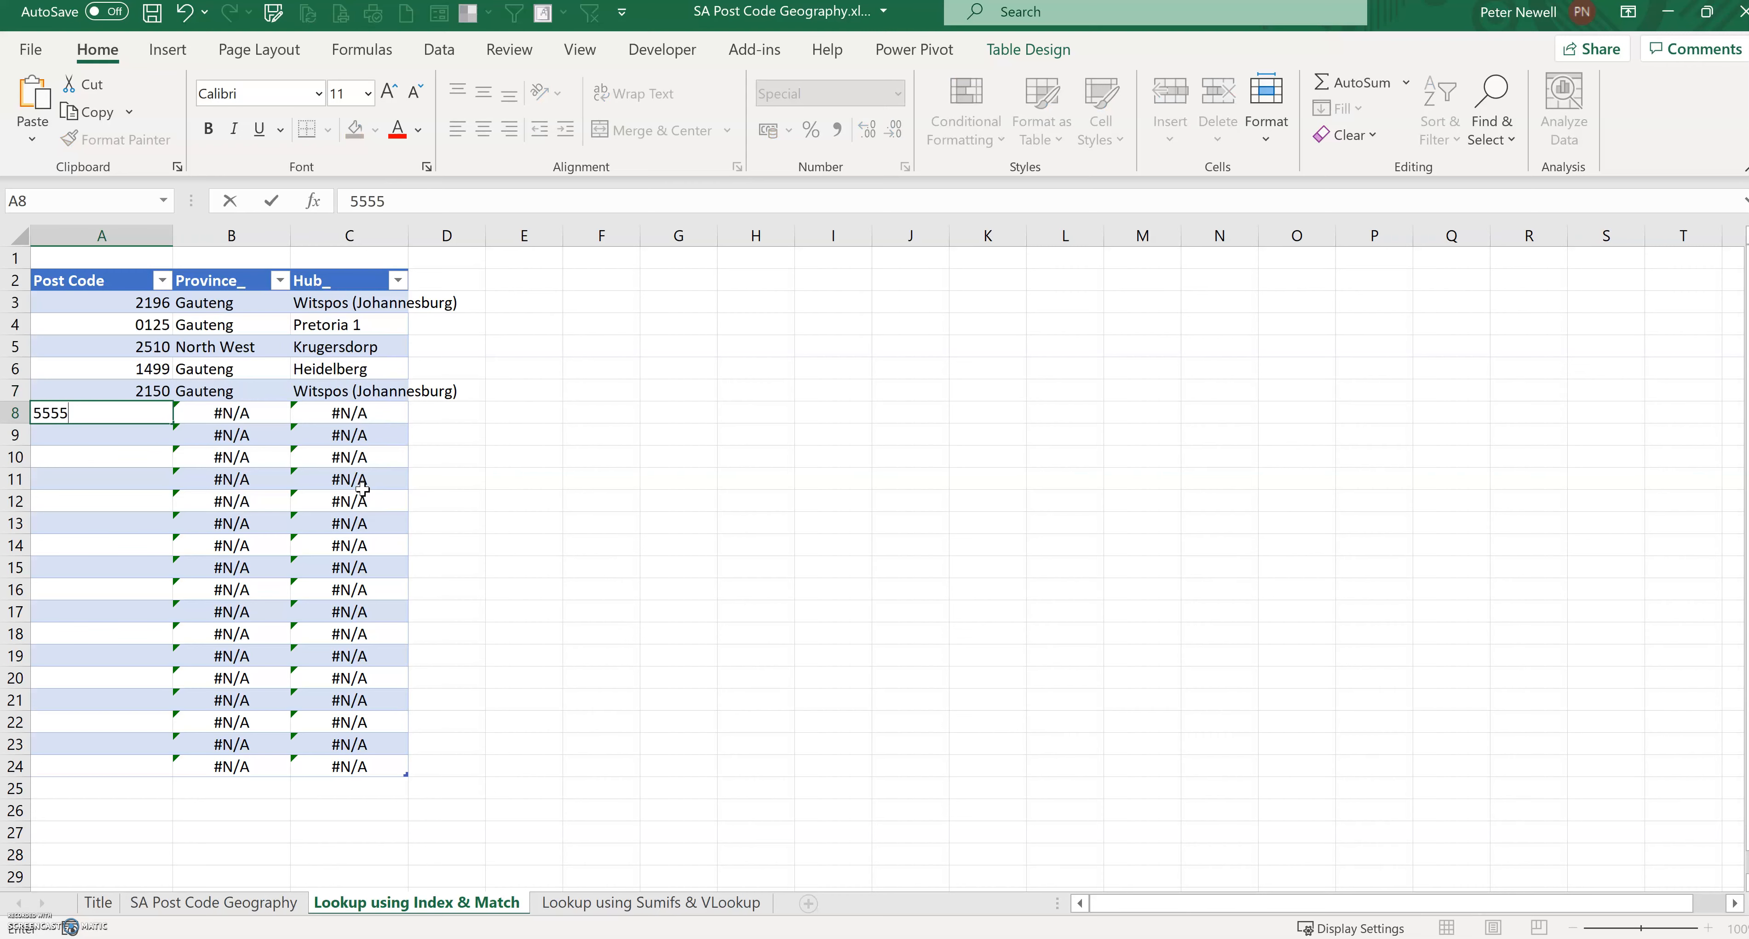
{"action": "type", "text": "5"}
{"action": "key", "text": "Return"}
{"action": "type", "text": "9600"}
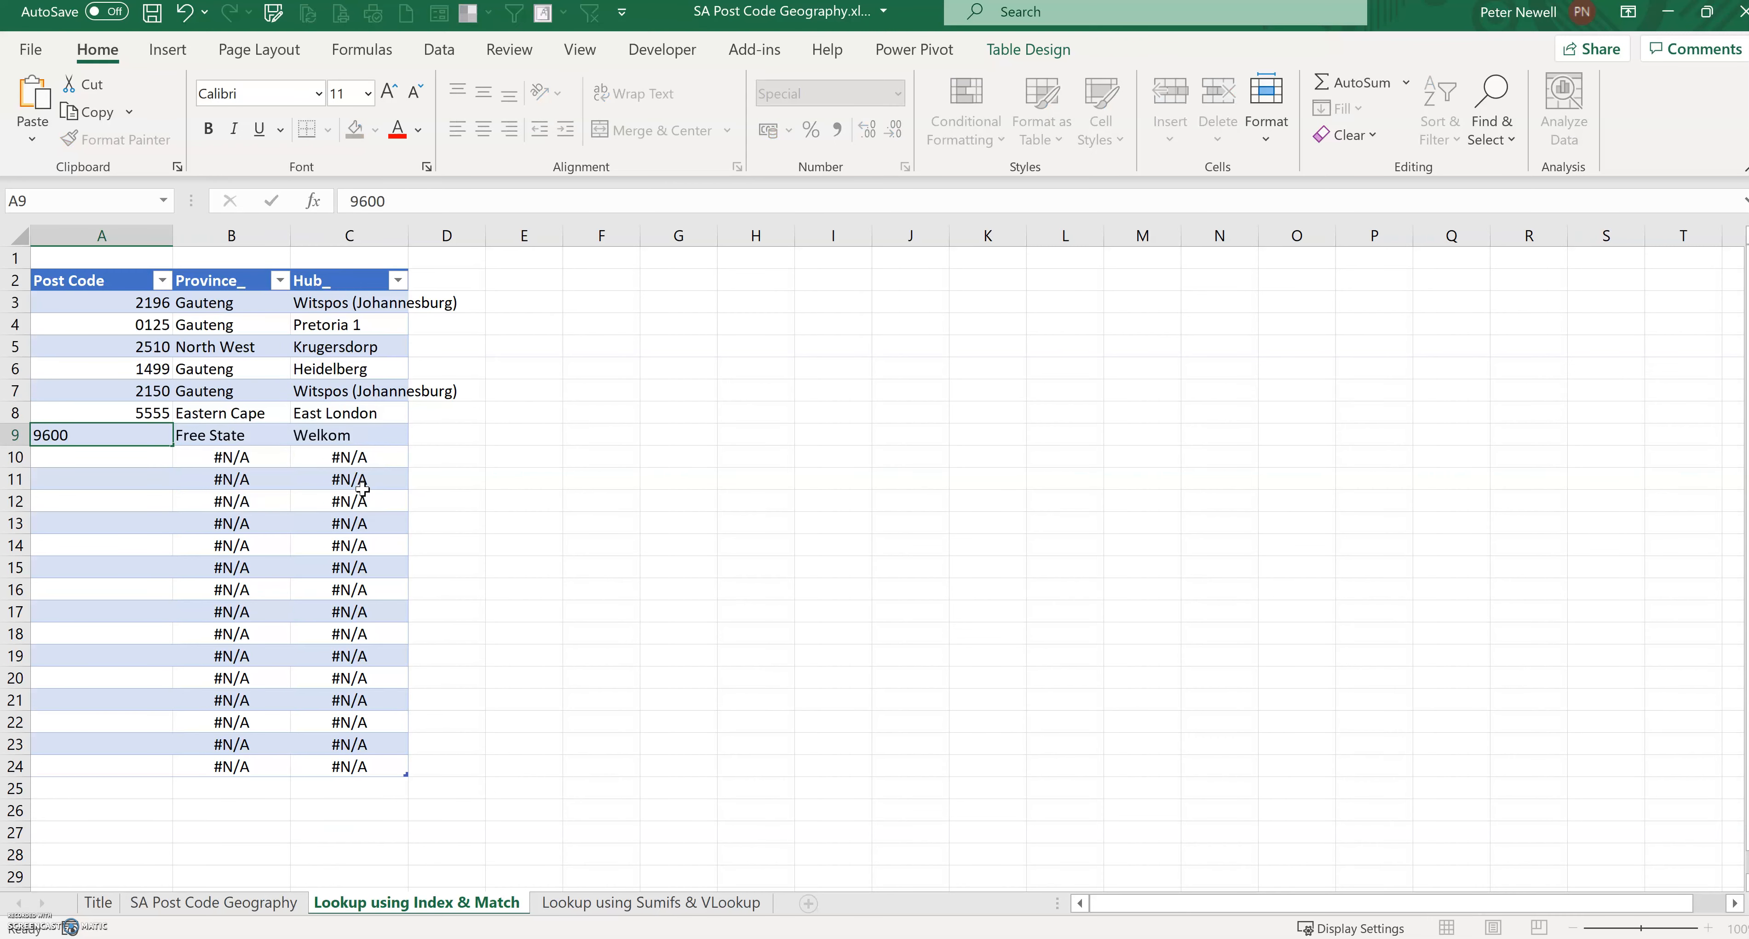
{"action": "key", "text": "Return"}
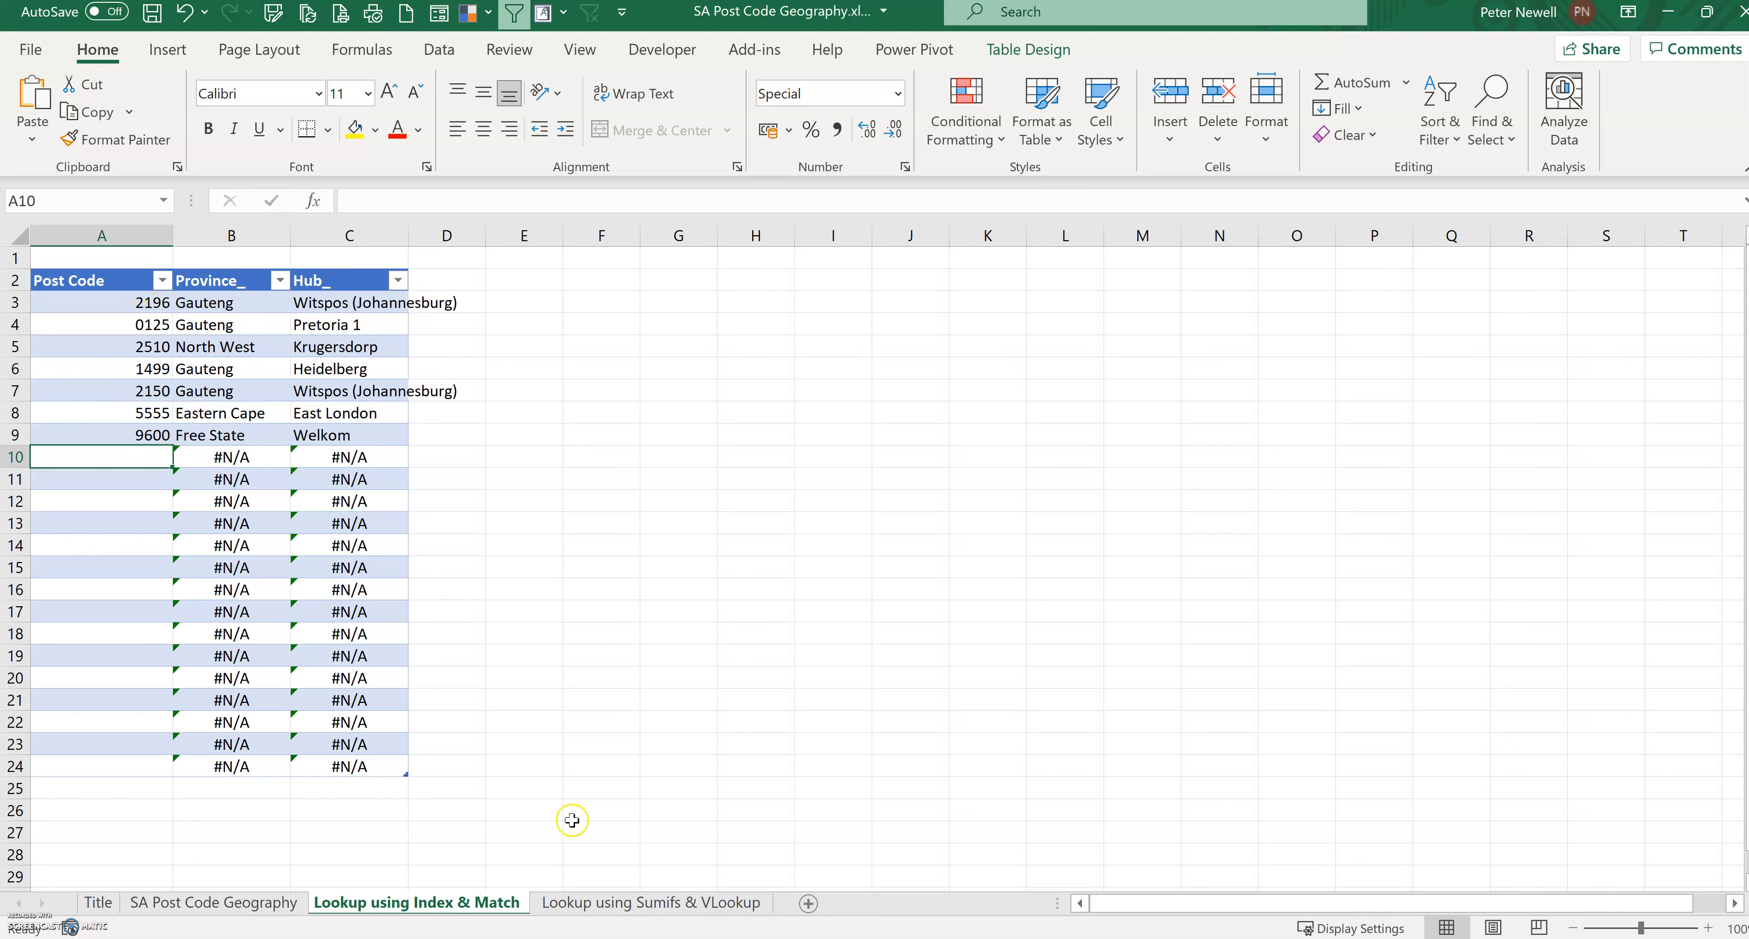
Step: Examine the Unique # numbers and the Range Start and Range End values in the SA Post Code Geography table
{"action": "left_click", "coordinate": [714, 830]}
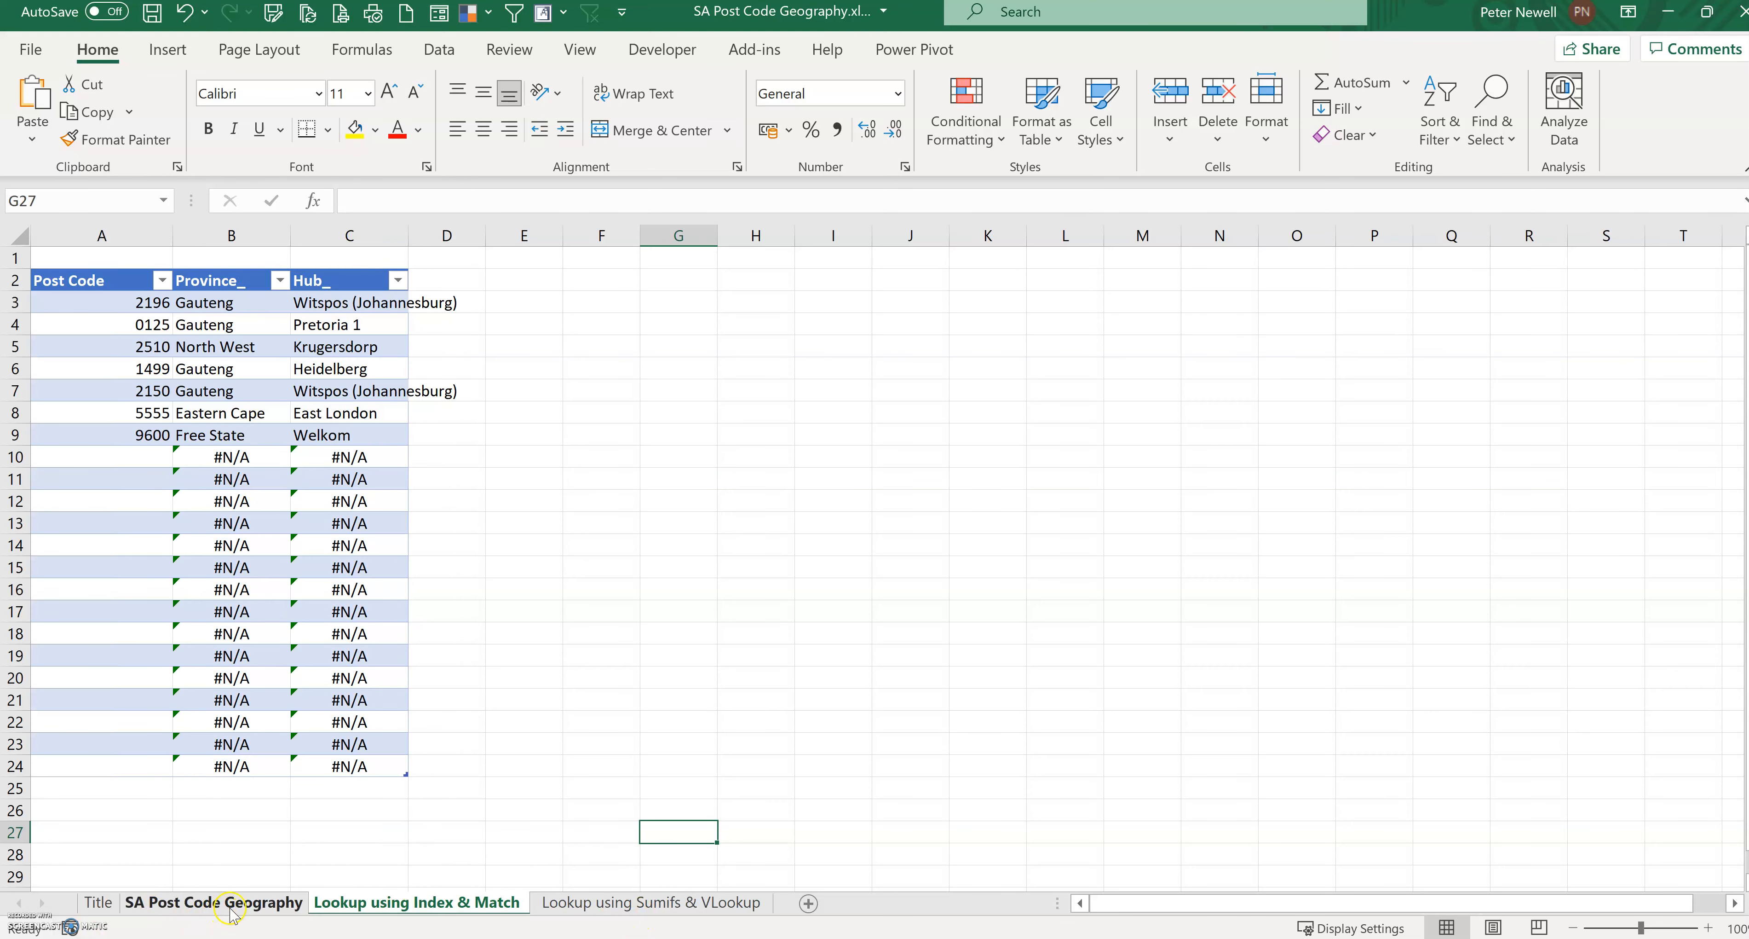
{"action": "left_click", "coordinate": [238, 902]}
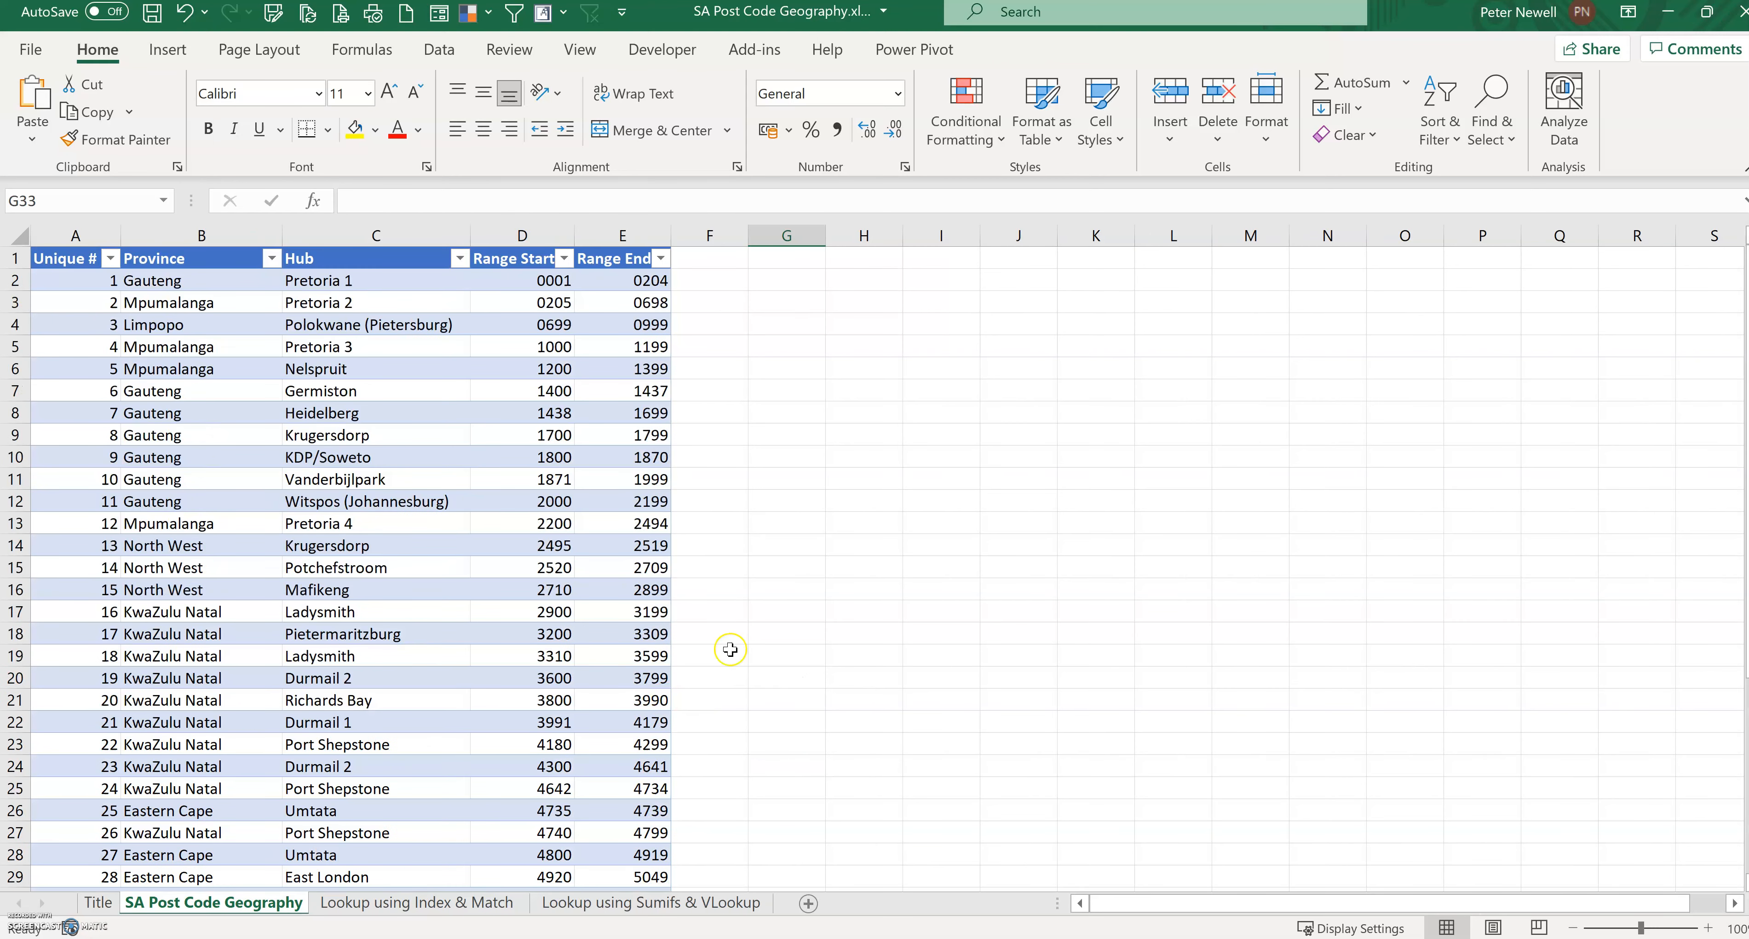
{"action": "left_click", "coordinate": [66, 236]}
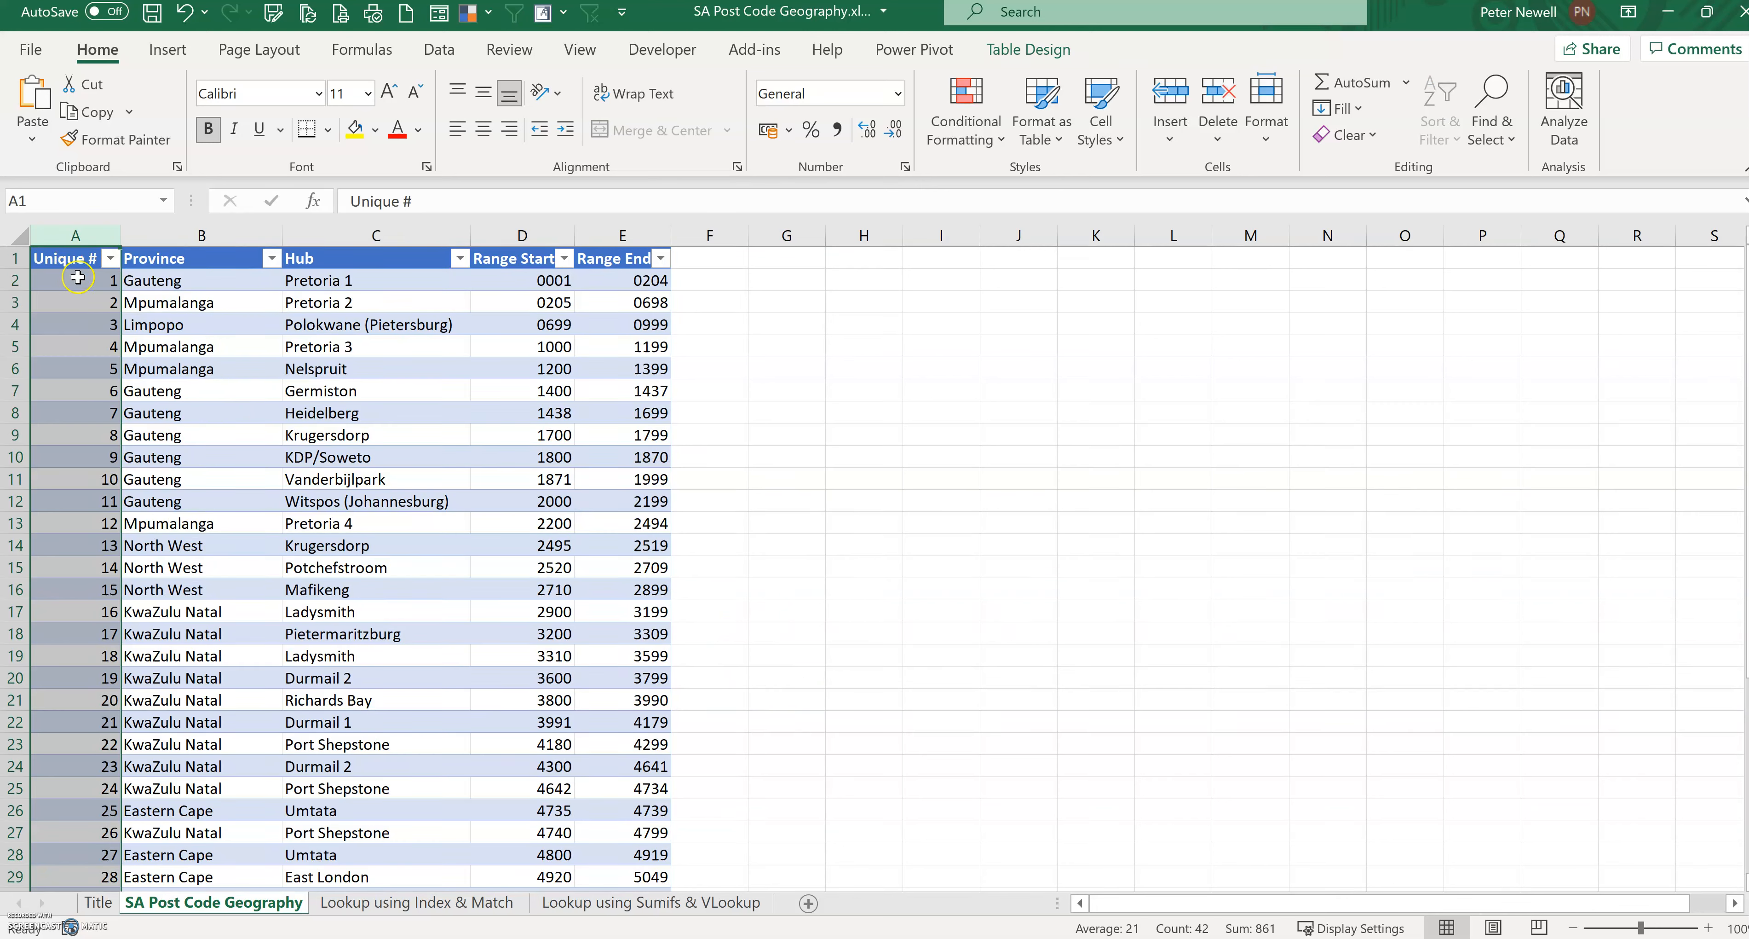
{"action": "left_click", "coordinate": [77, 277]}
{"action": "left_click", "coordinate": [75, 310]}
{"action": "left_click", "coordinate": [74, 279]}
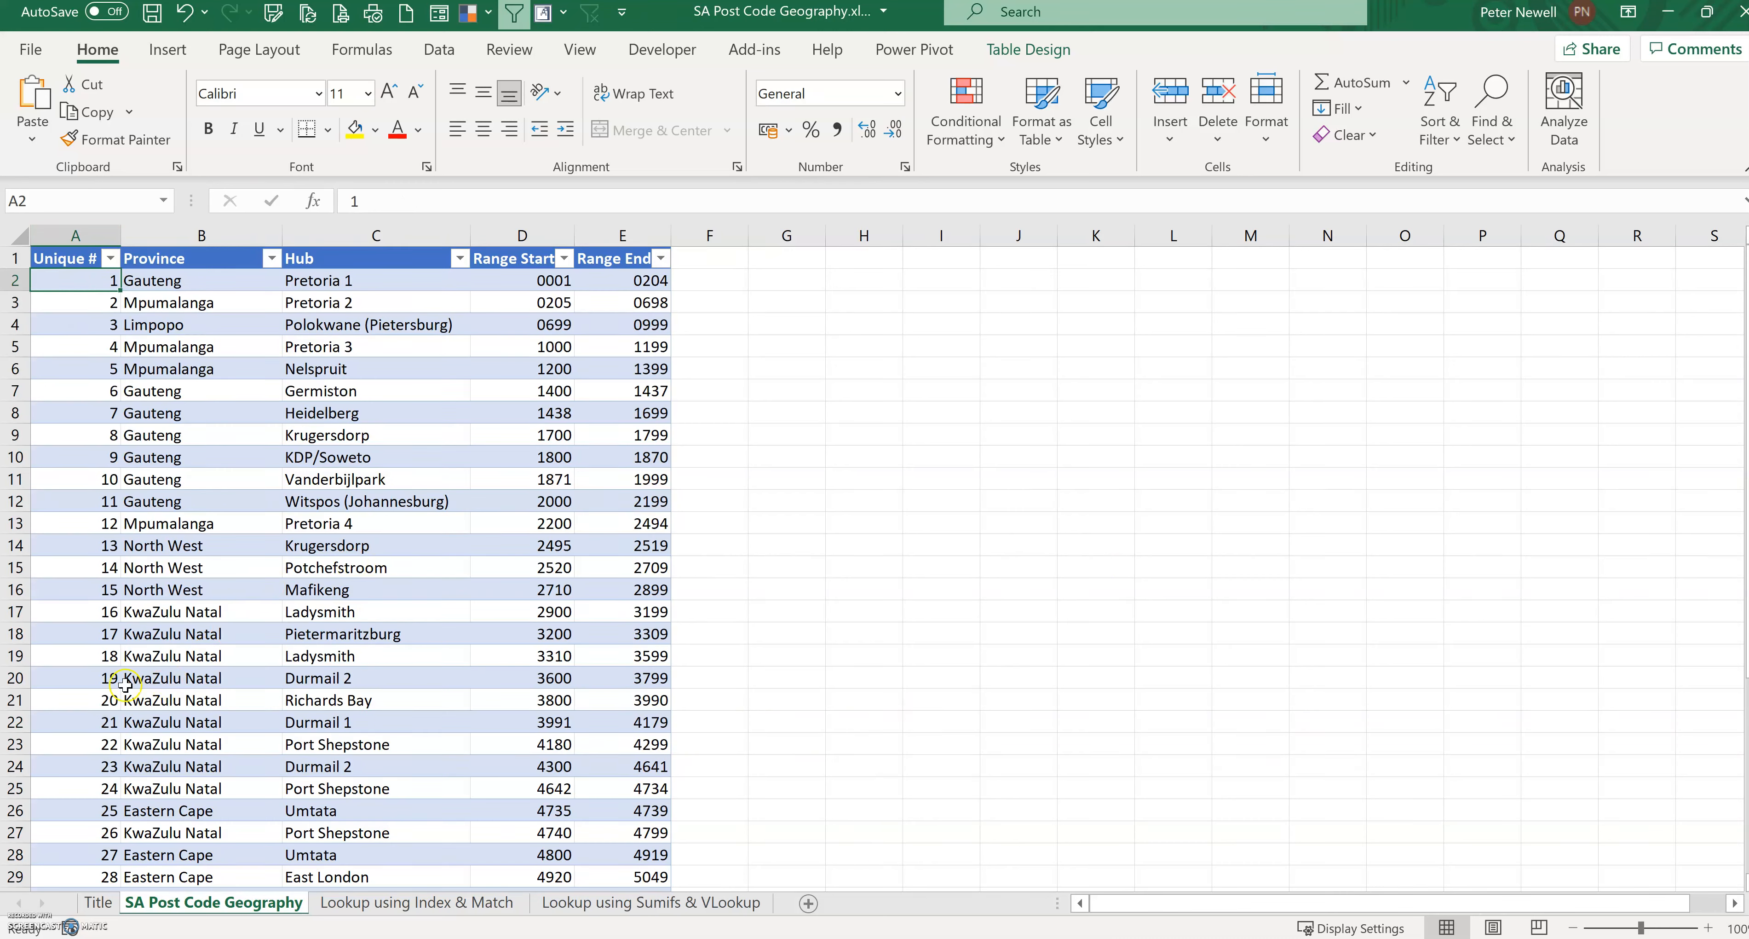
{"action": "left_click", "coordinate": [76, 569]}
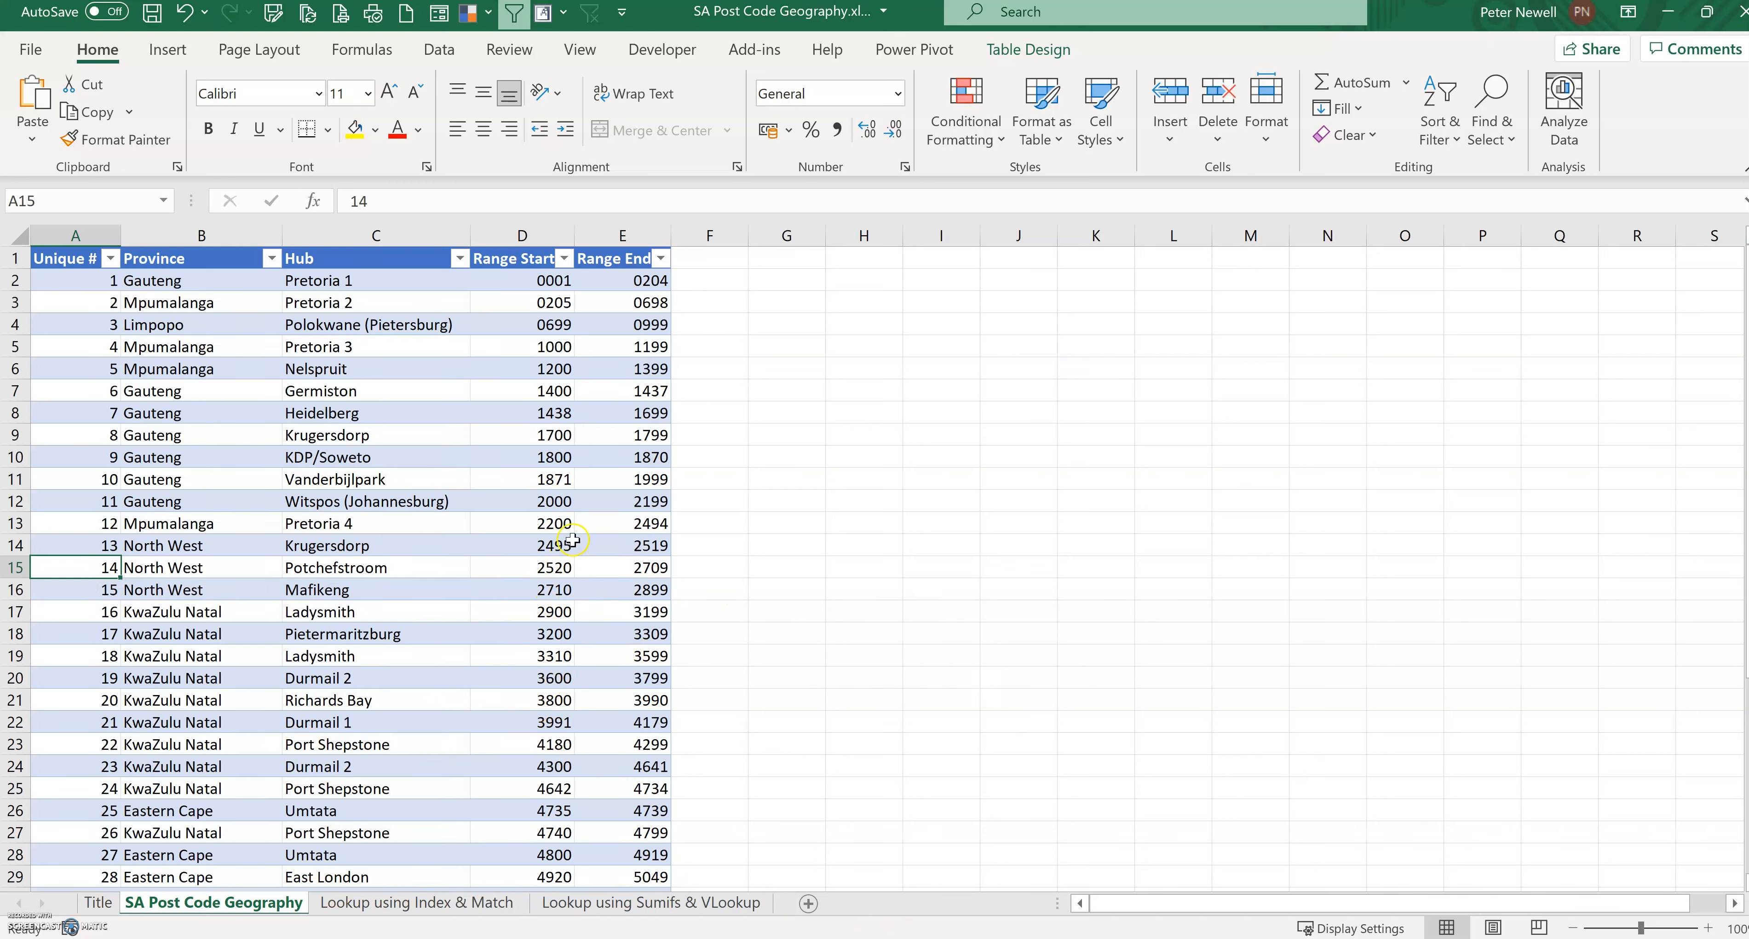
{"action": "left_click", "coordinate": [336, 500]}
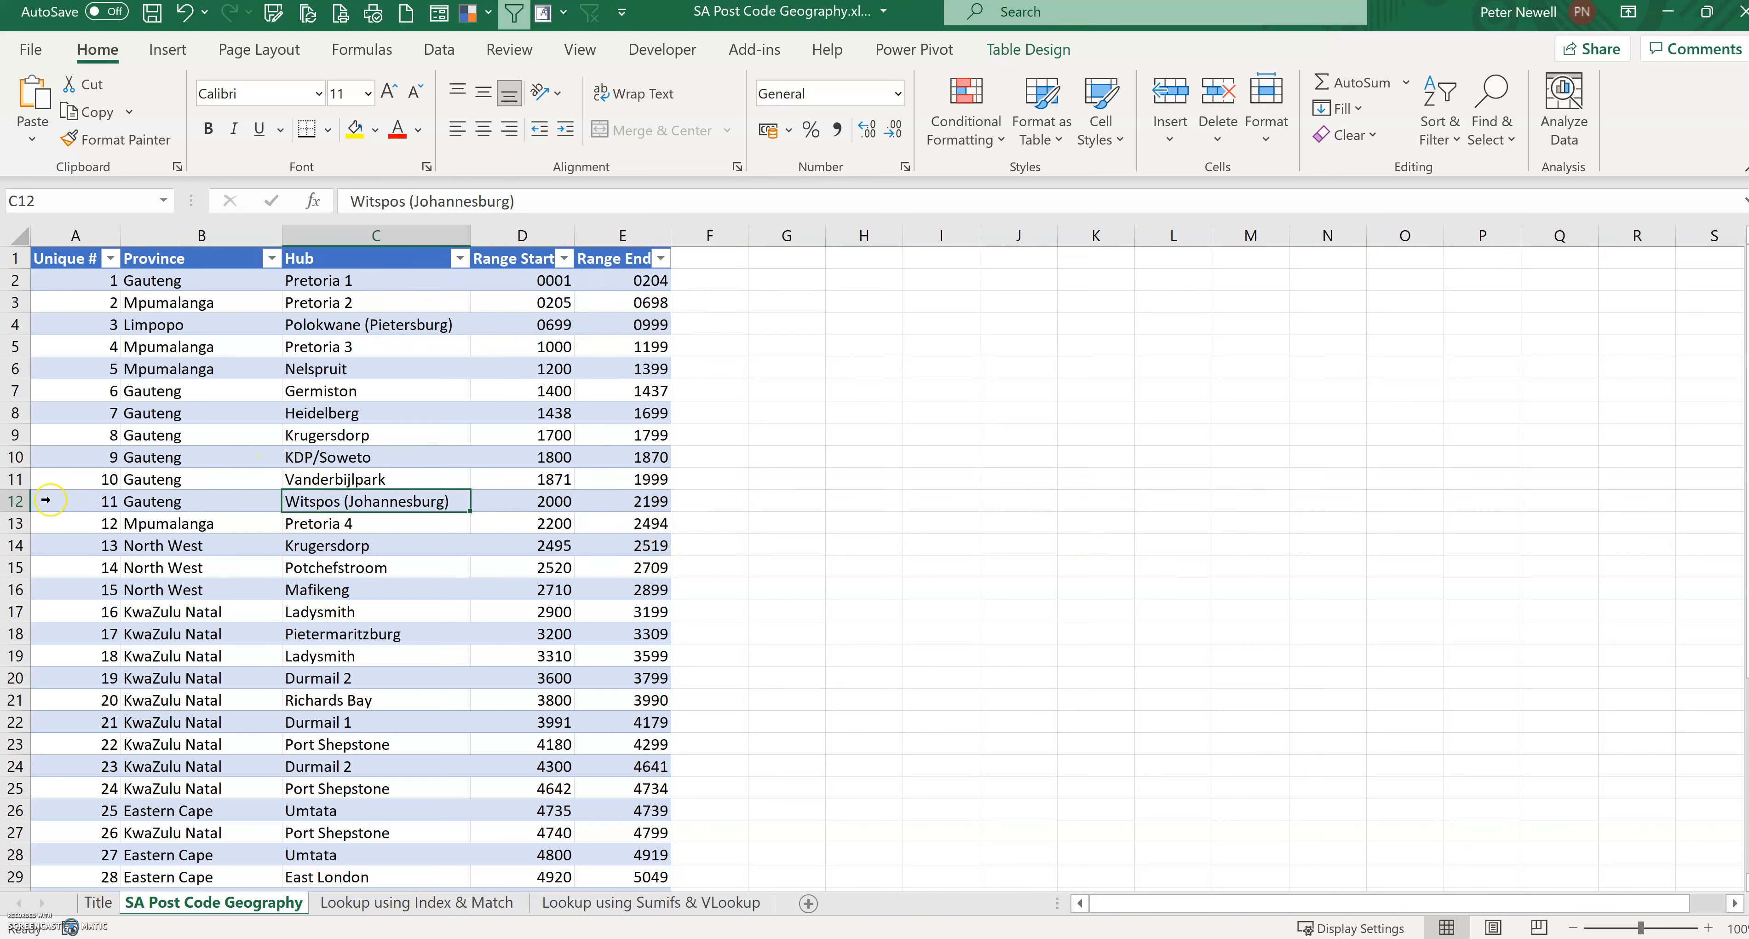
{"action": "left_click", "coordinate": [74, 500]}
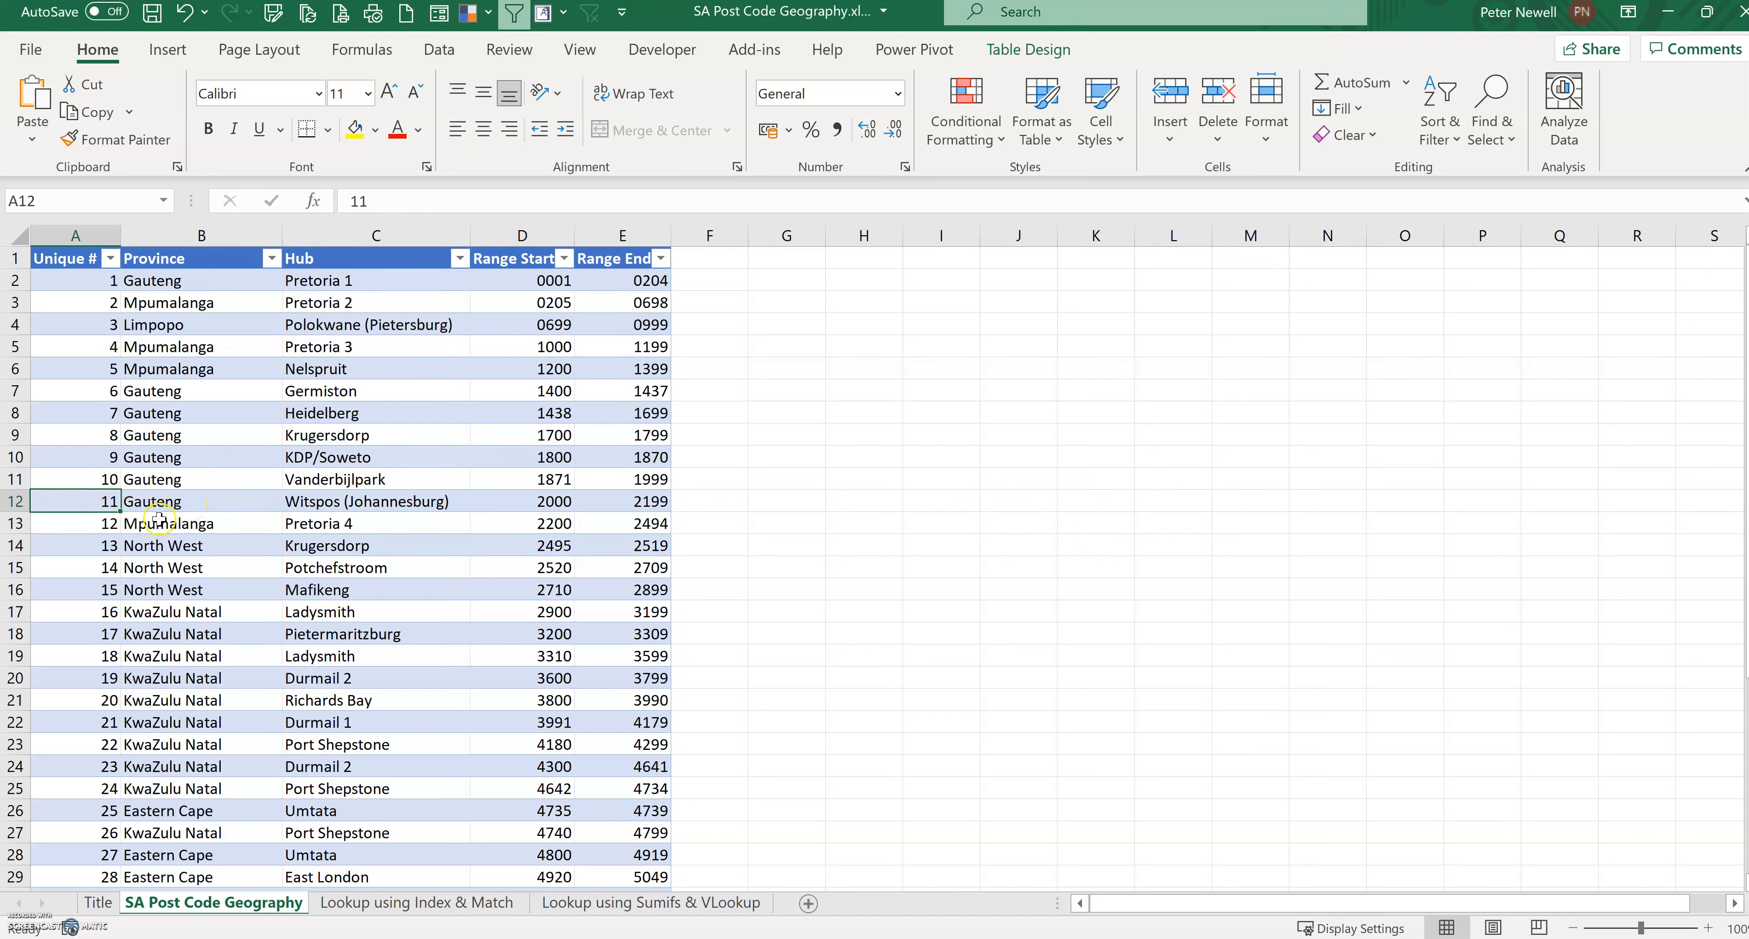
{"action": "left_click", "coordinate": [146, 503]}
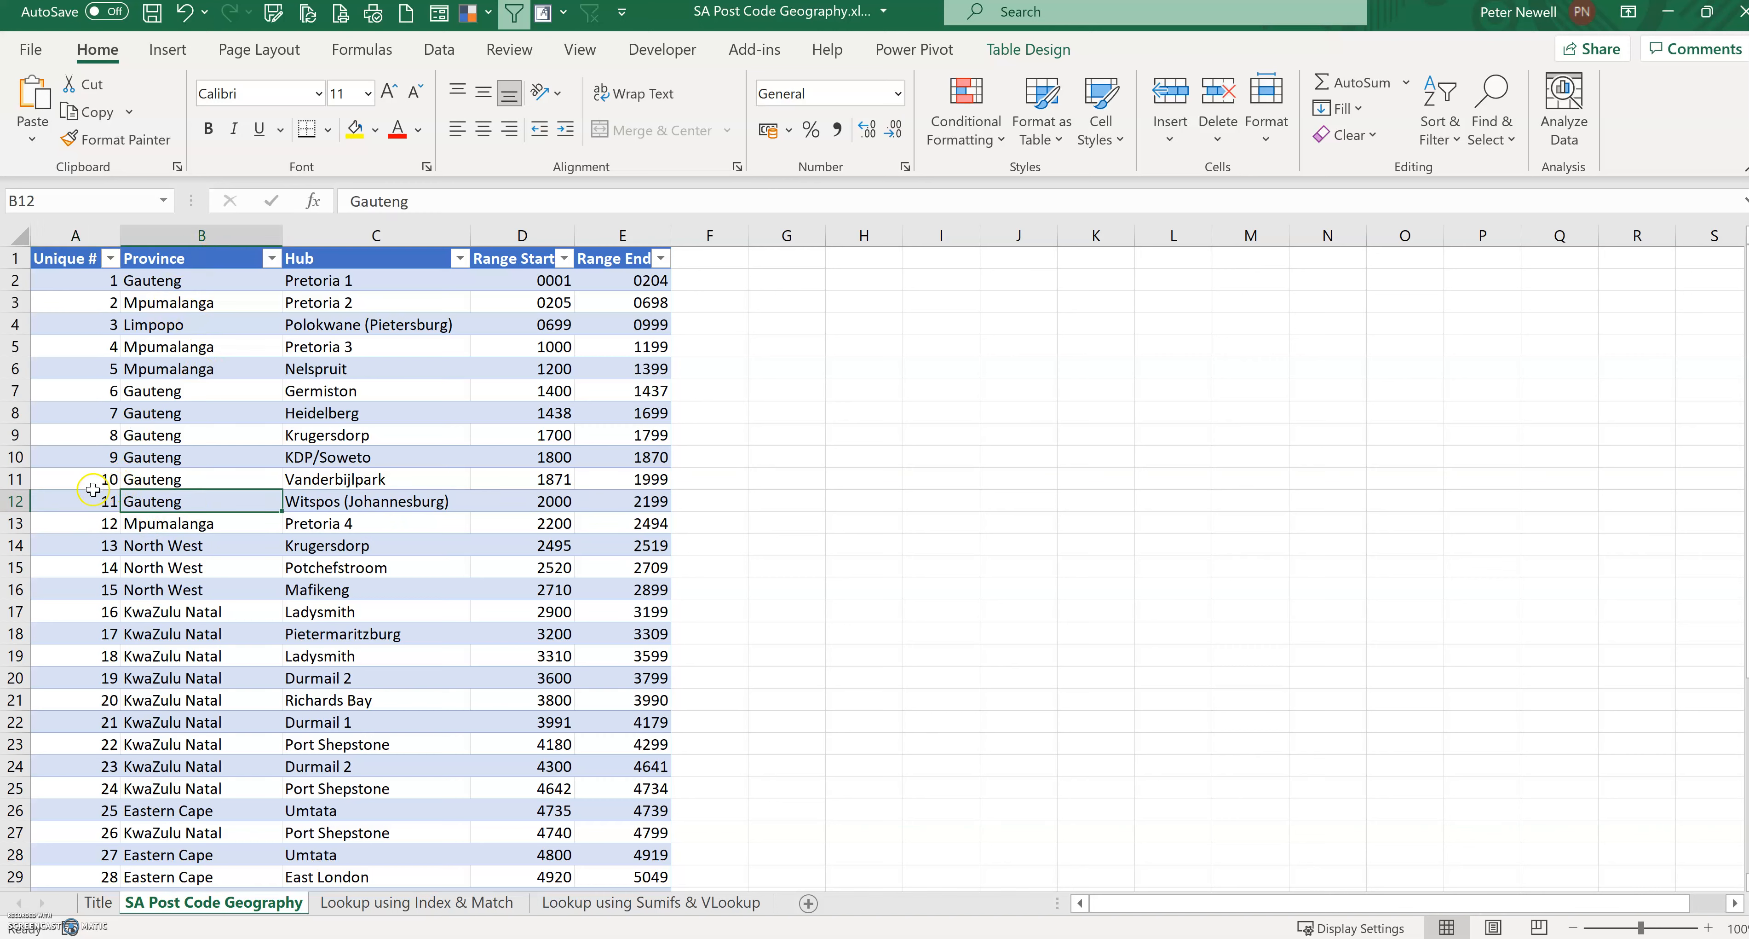
{"action": "left_click", "coordinate": [87, 492]}
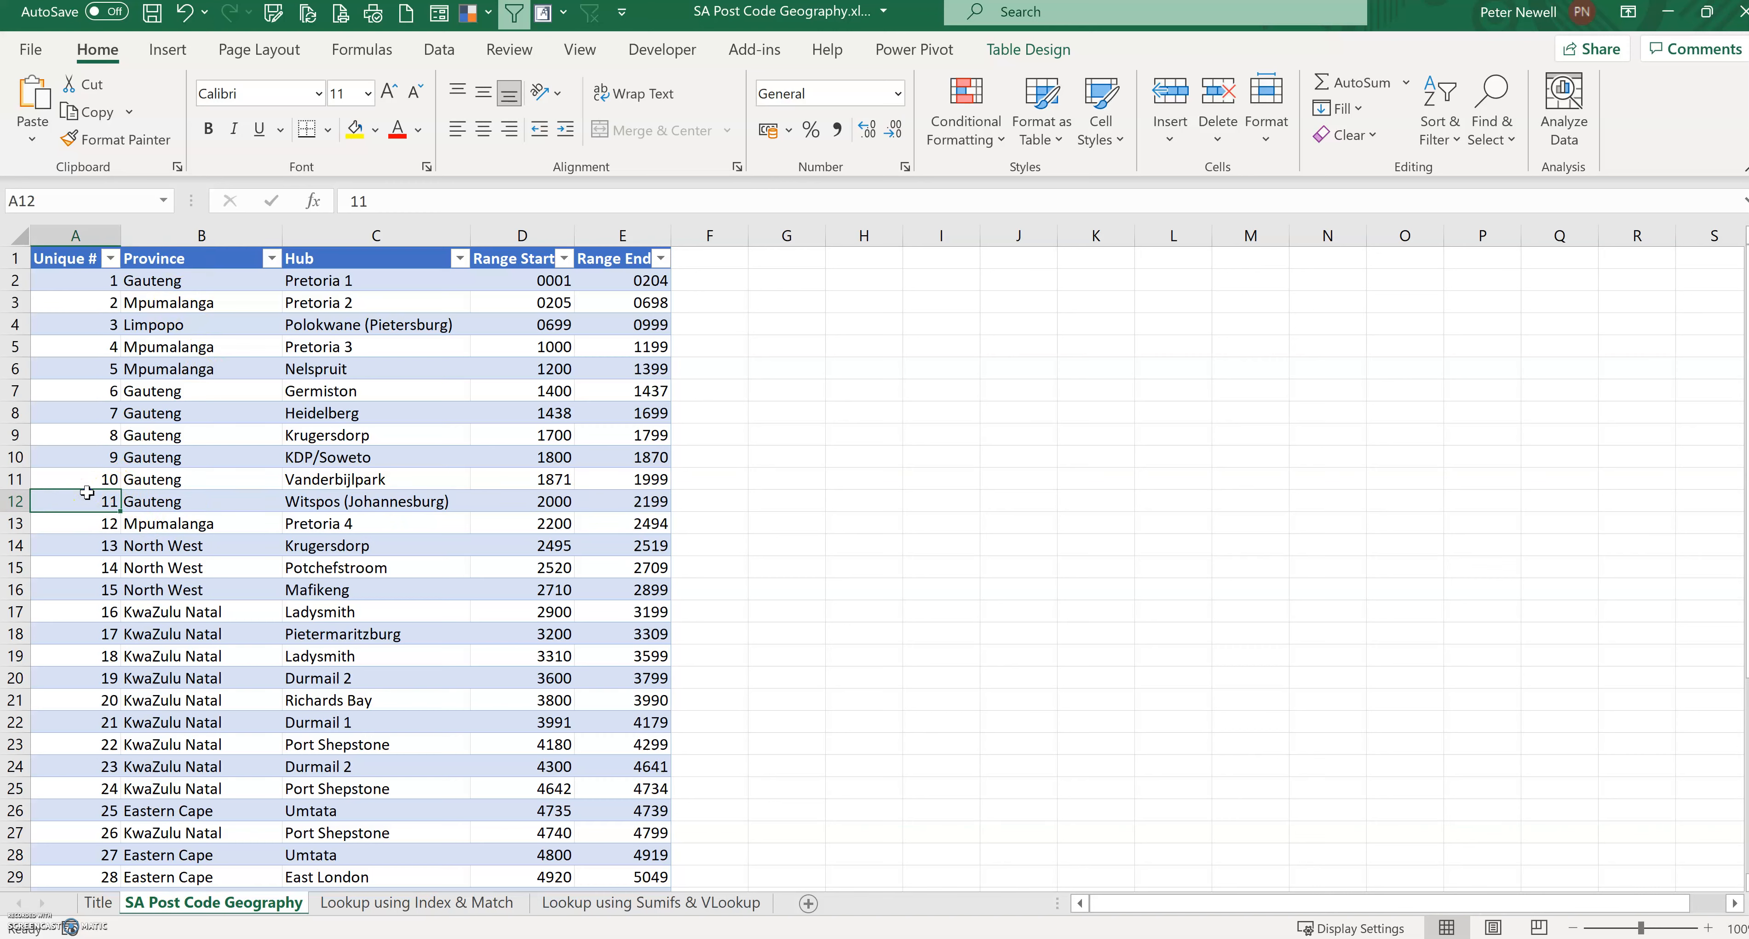
{"action": "left_click", "coordinate": [328, 504]}
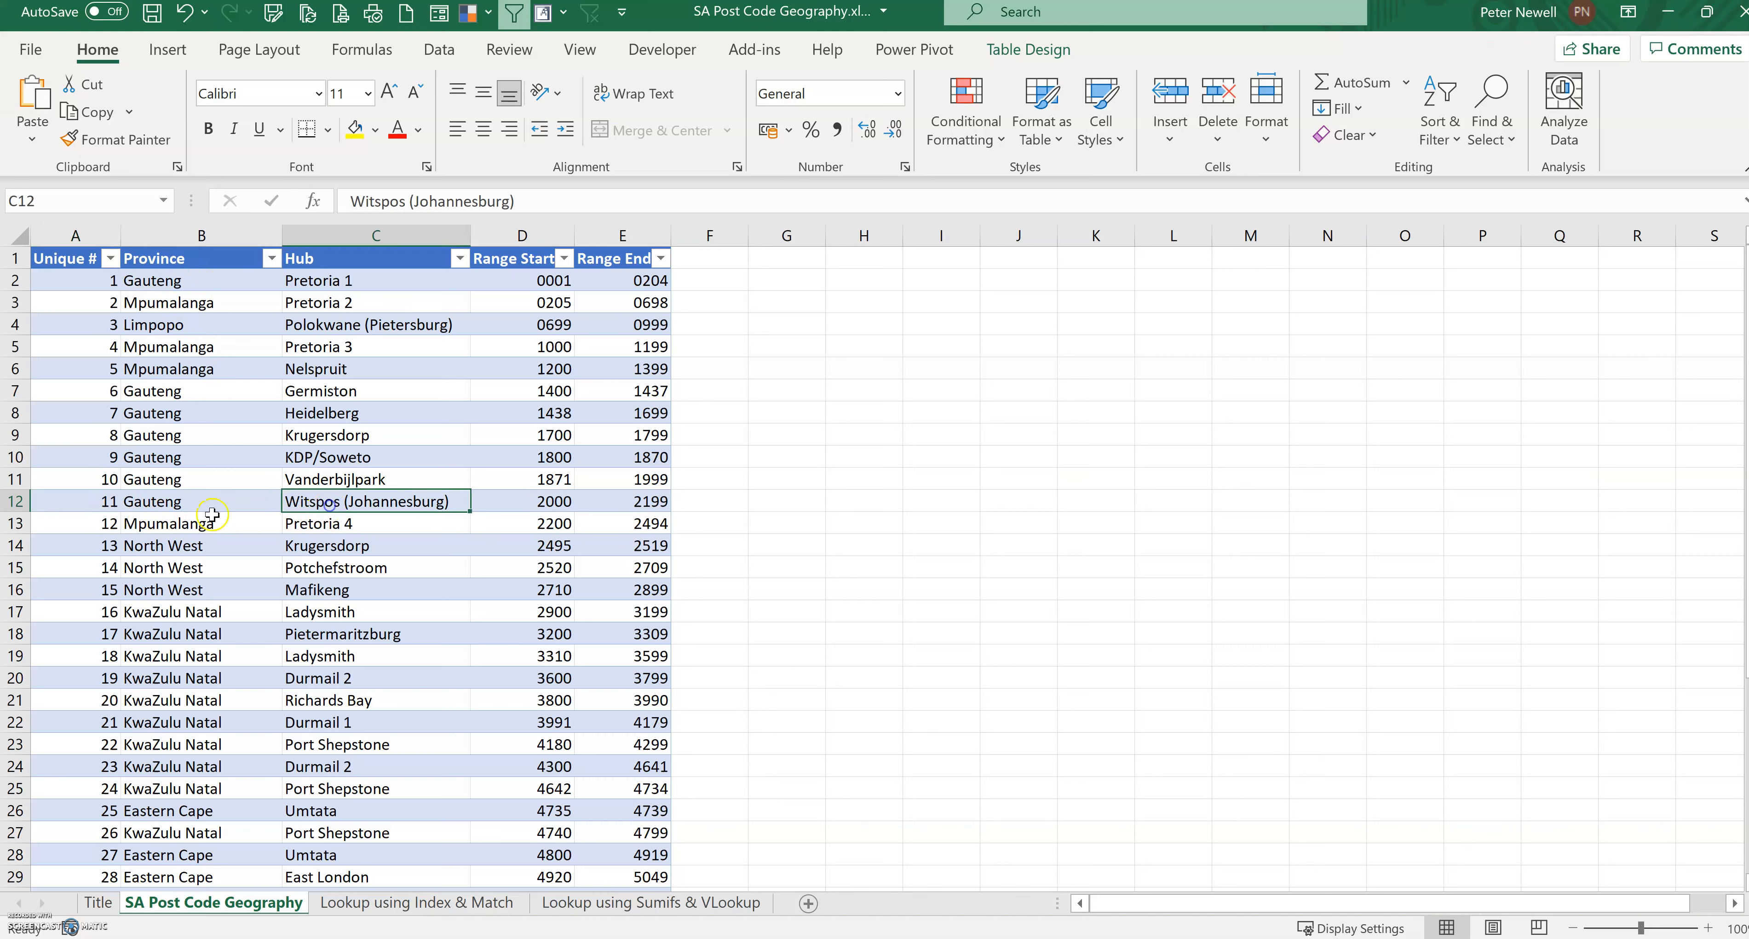
{"action": "left_click", "coordinate": [58, 504]}
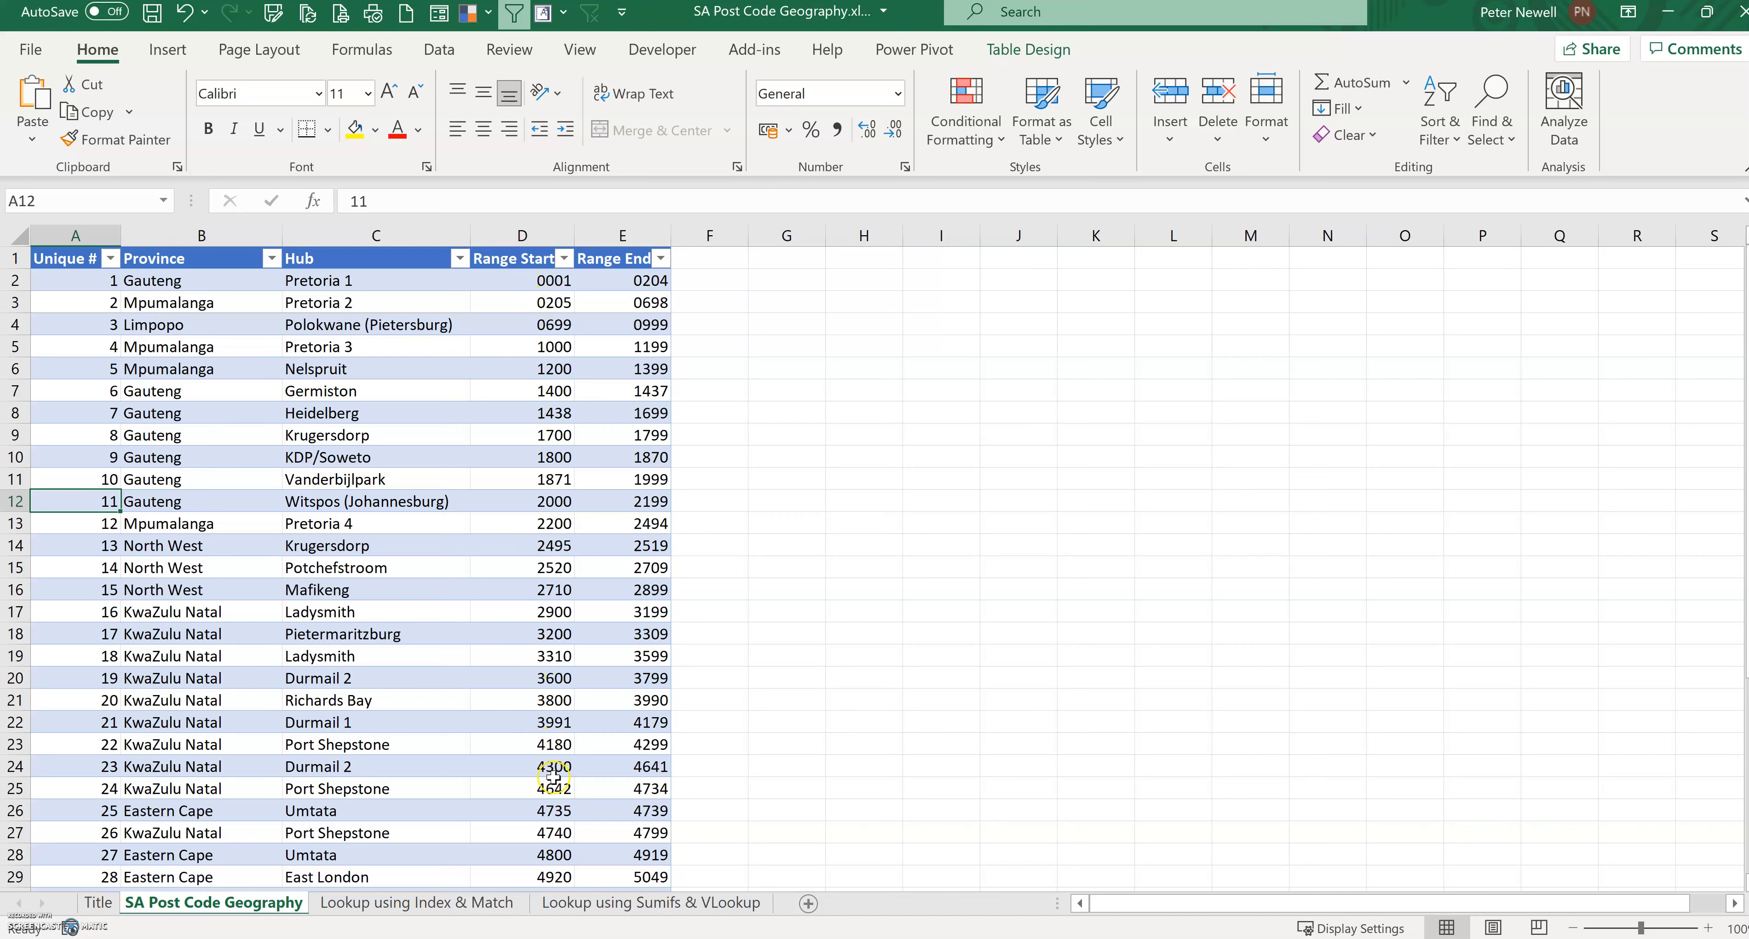
{"action": "left_click_drag", "start_coordinate": [635, 282], "coordinate": [635, 722]}
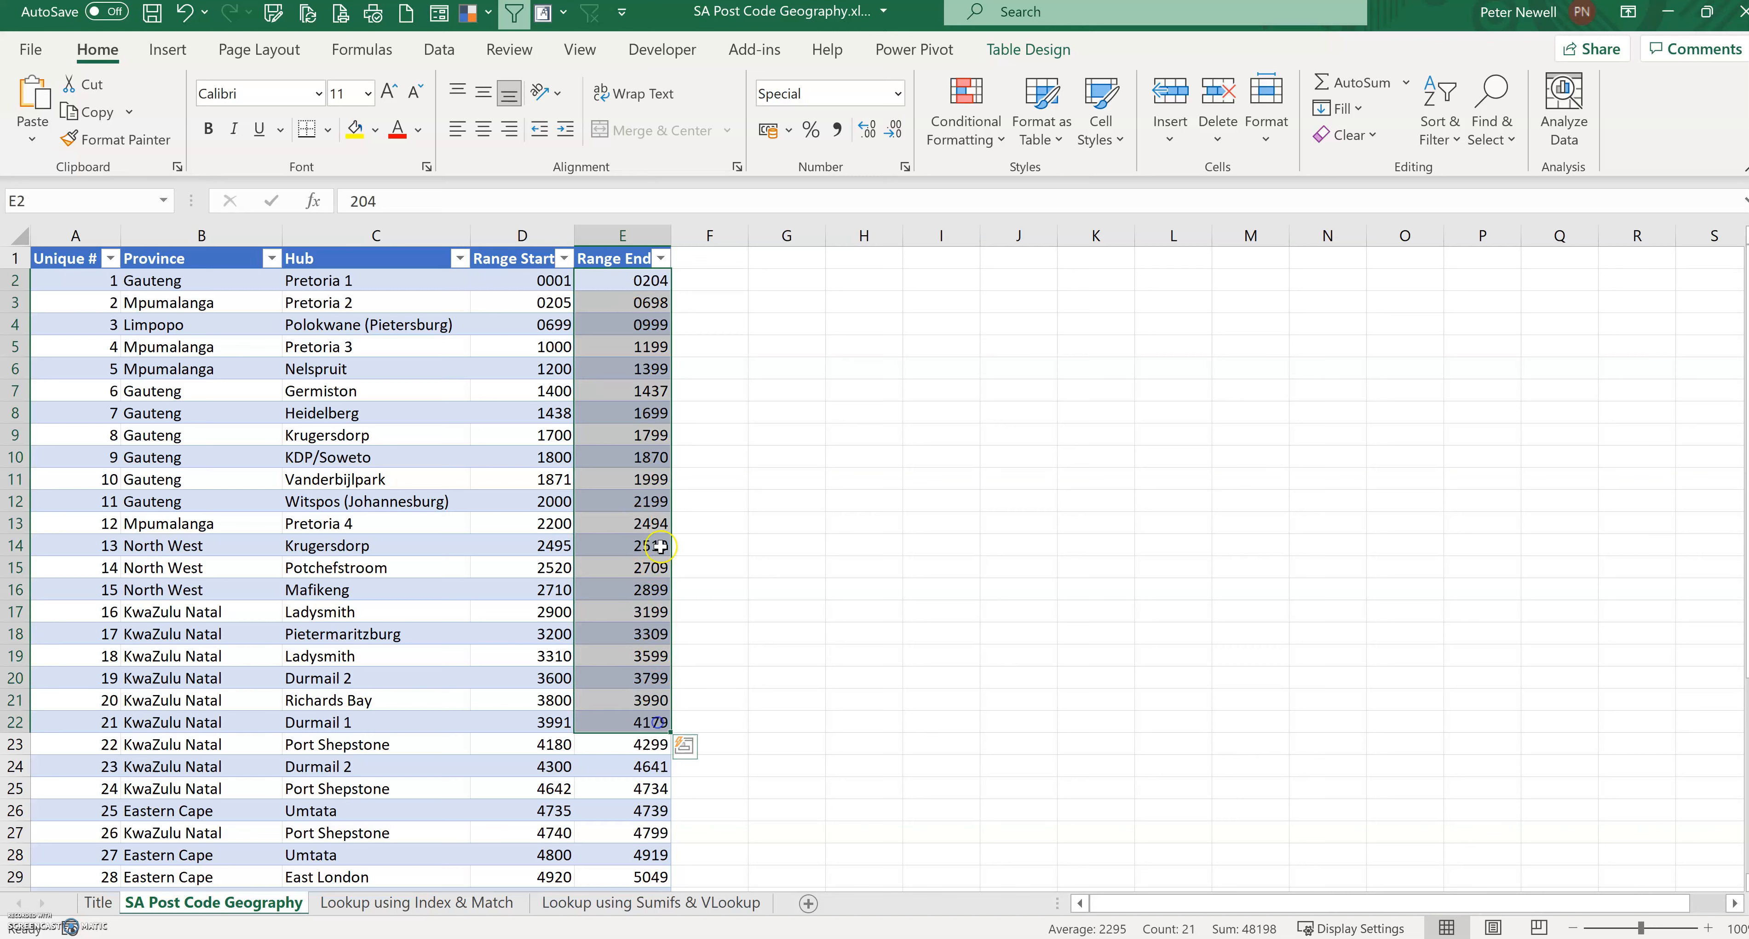
{"action": "left_click", "coordinate": [632, 510]}
{"action": "left_click_drag", "start_coordinate": [87, 282], "coordinate": [74, 499]}
{"action": "left_click", "coordinate": [74, 499]}
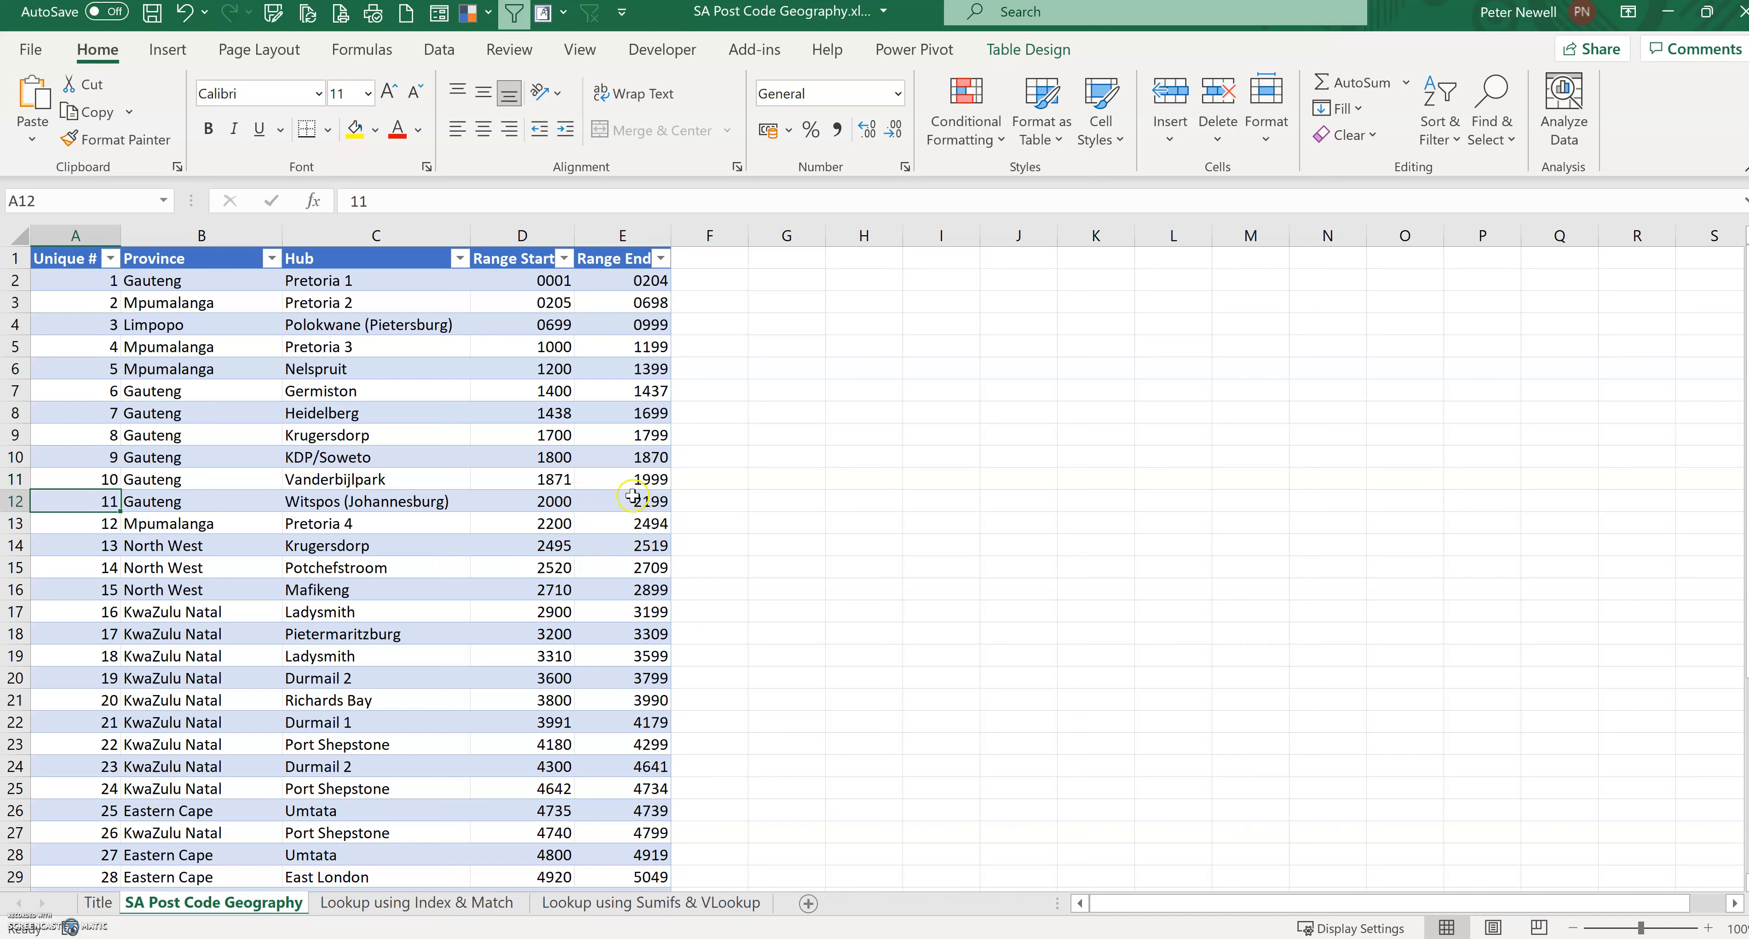
{"action": "left_click_drag", "start_coordinate": [71, 457], "coordinate": [67, 509]}
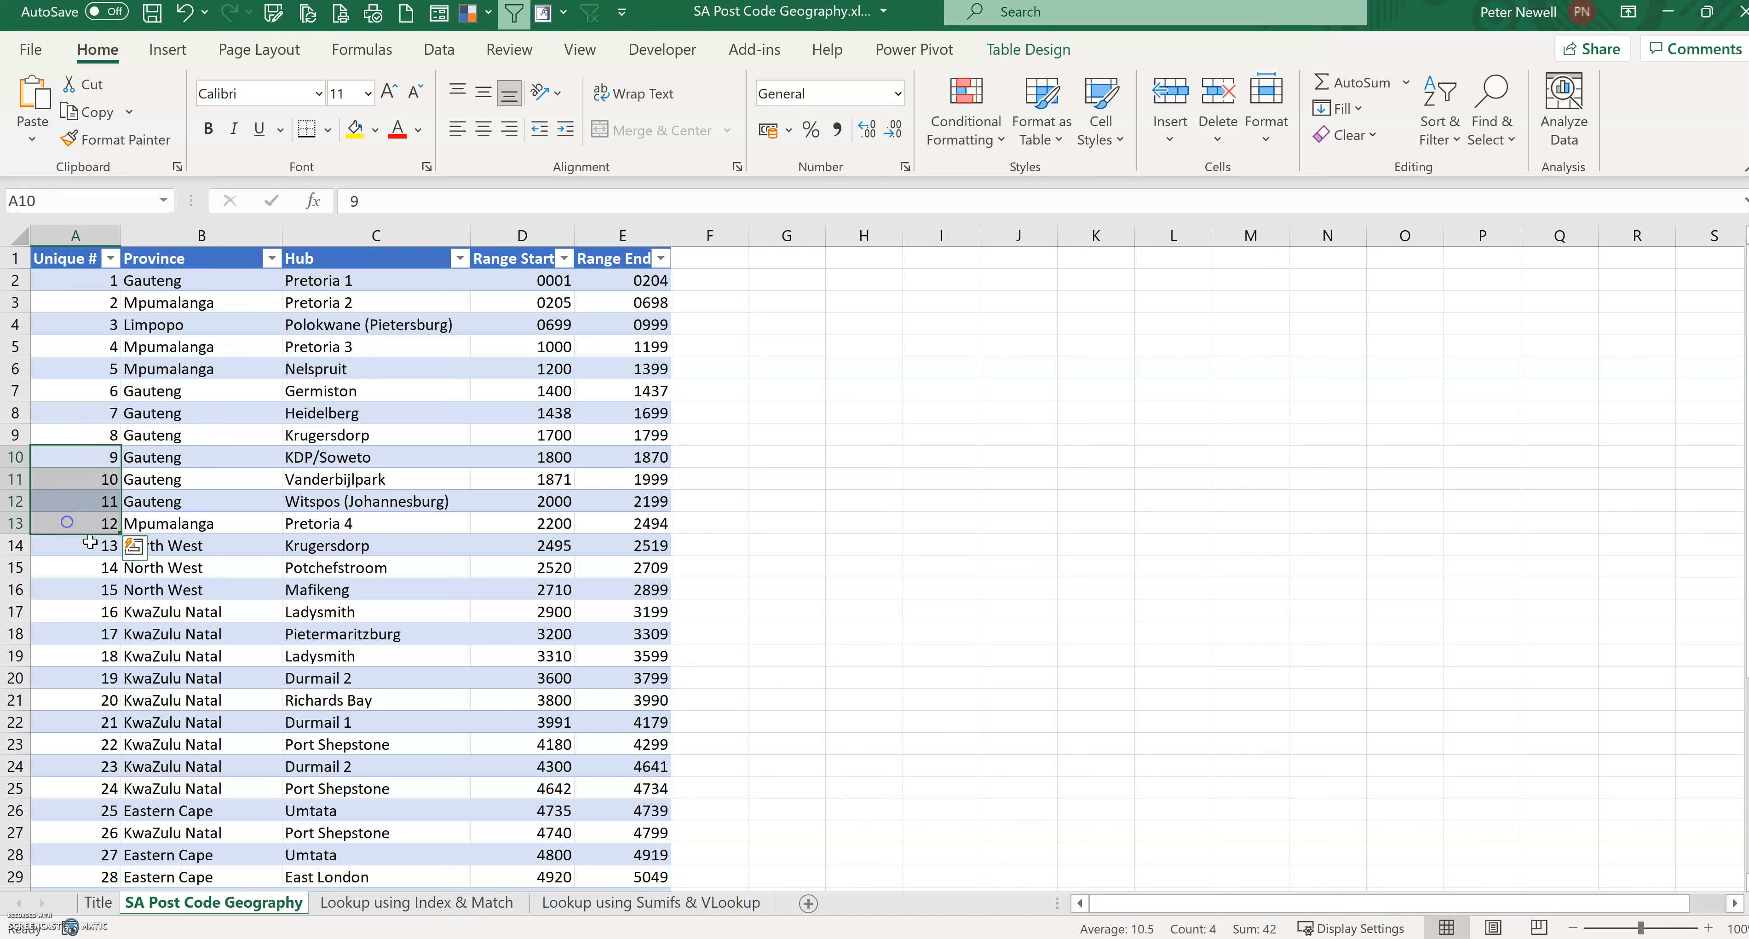
{"action": "left_click", "coordinate": [78, 506]}
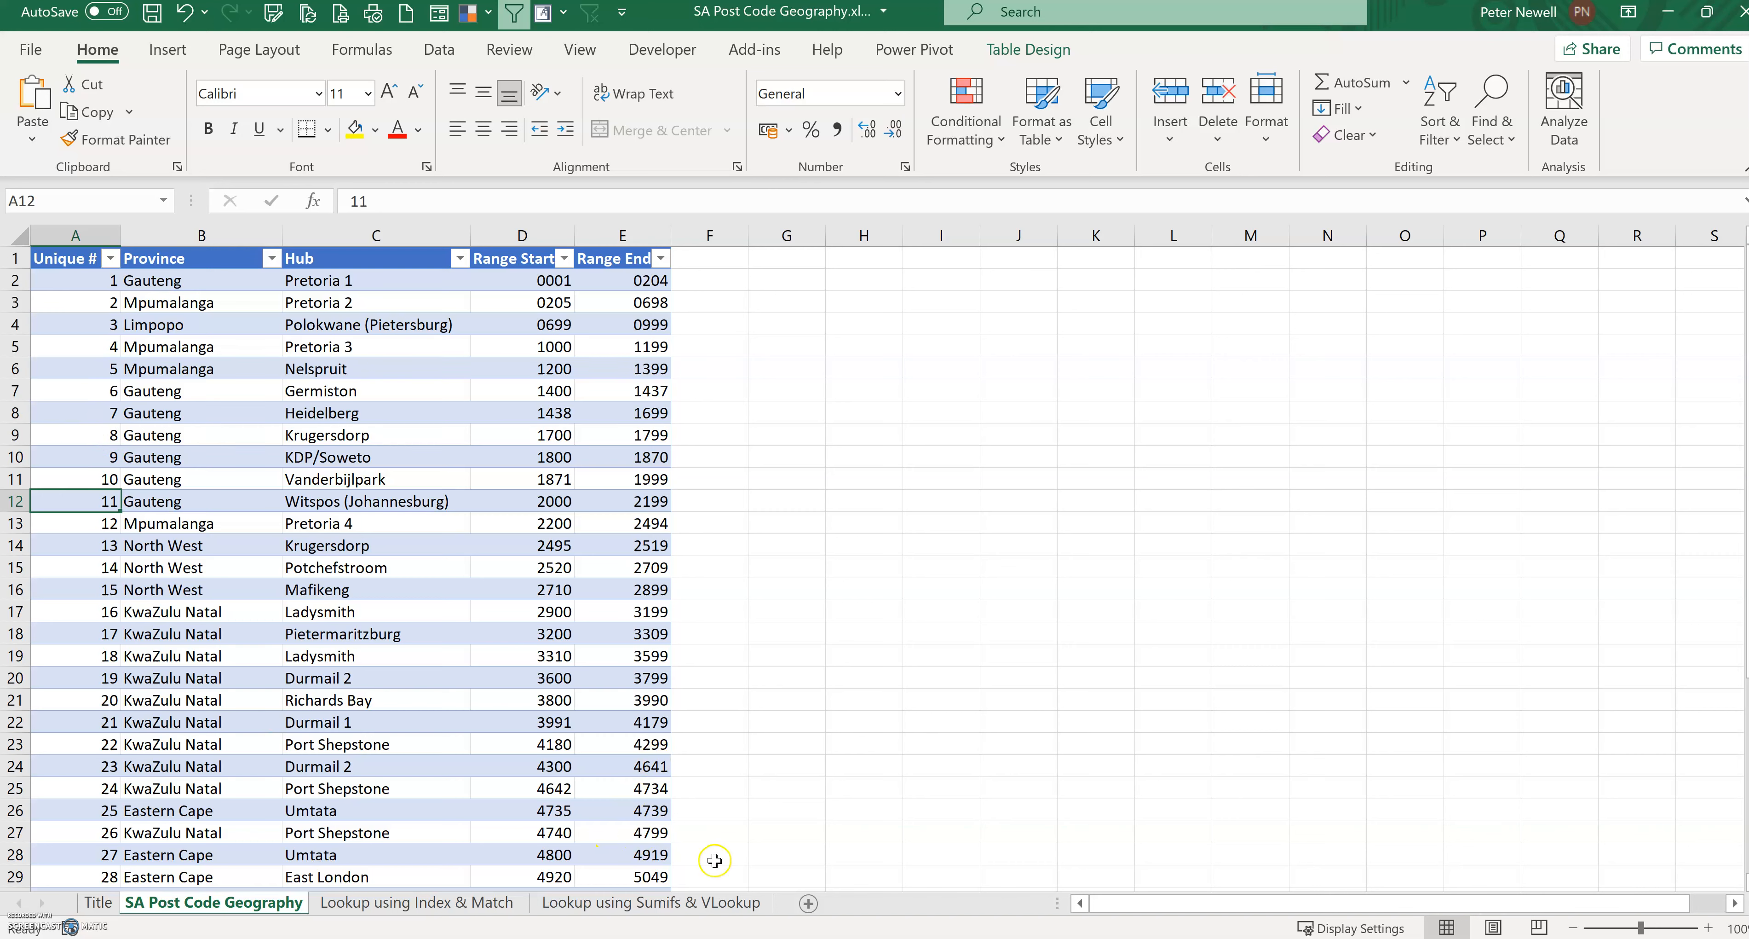
Step: On the Lookup using Sumifs & VLookup sheet, convert the range A2:C6 into a table with headers
{"action": "left_click", "coordinate": [657, 902]}
{"action": "left_click", "coordinate": [101, 326]}
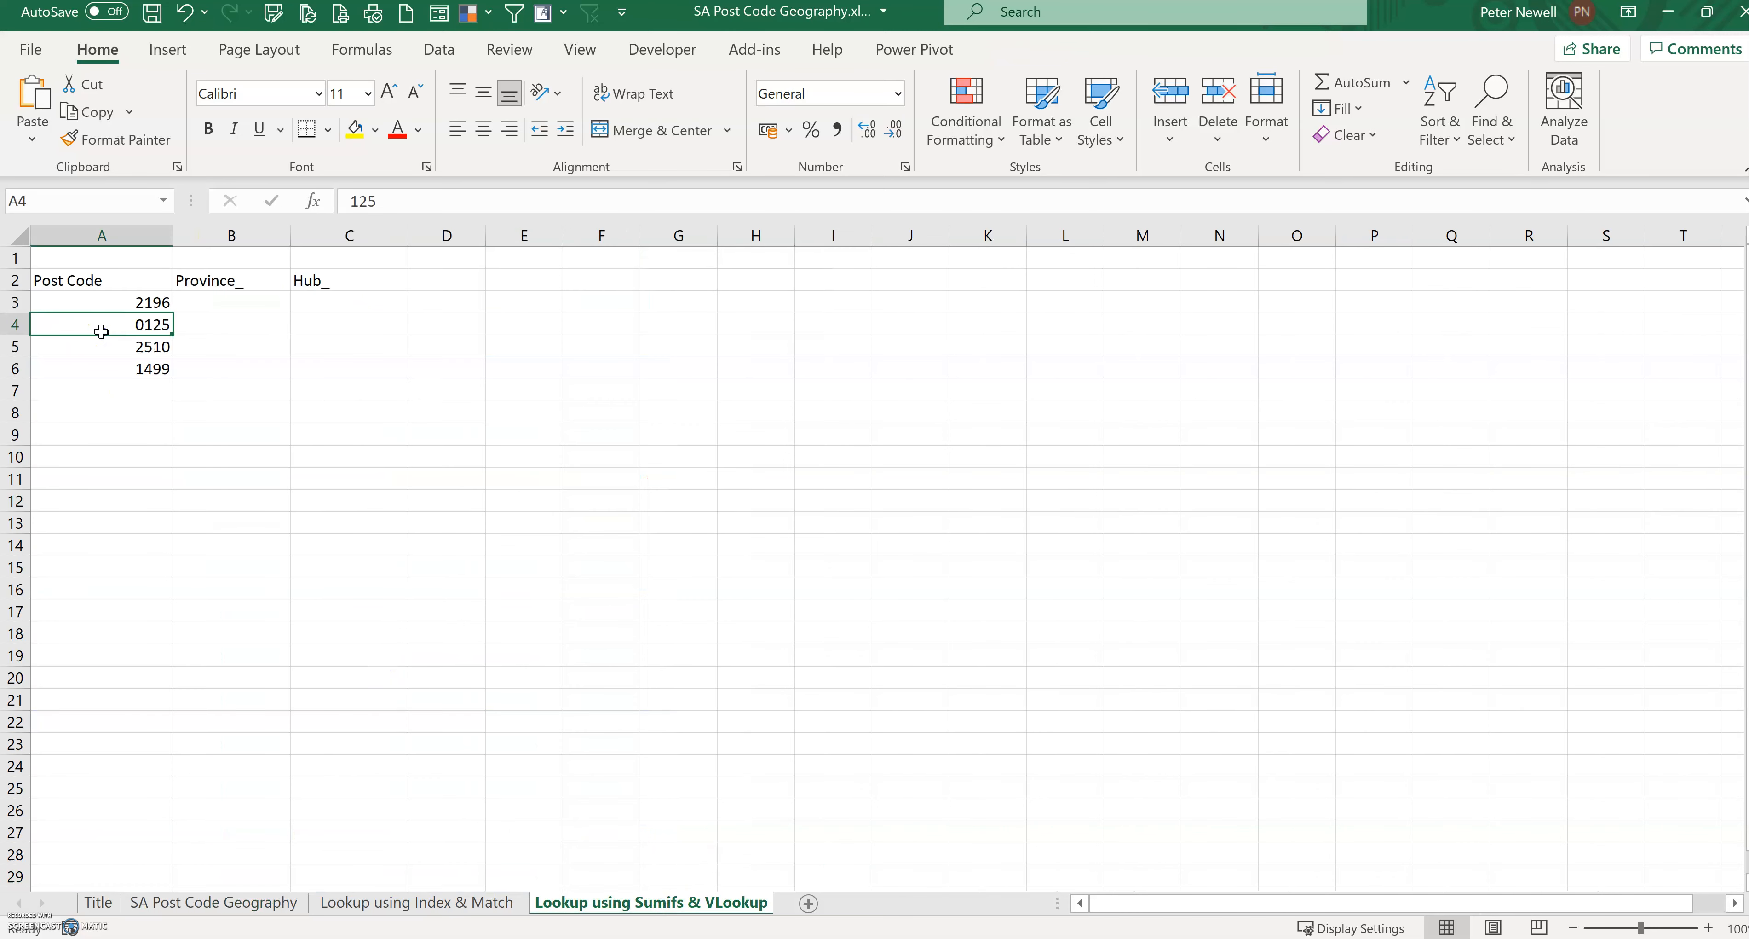
{"action": "left_click", "coordinate": [178, 46]}
{"action": "left_click", "coordinate": [213, 136]}
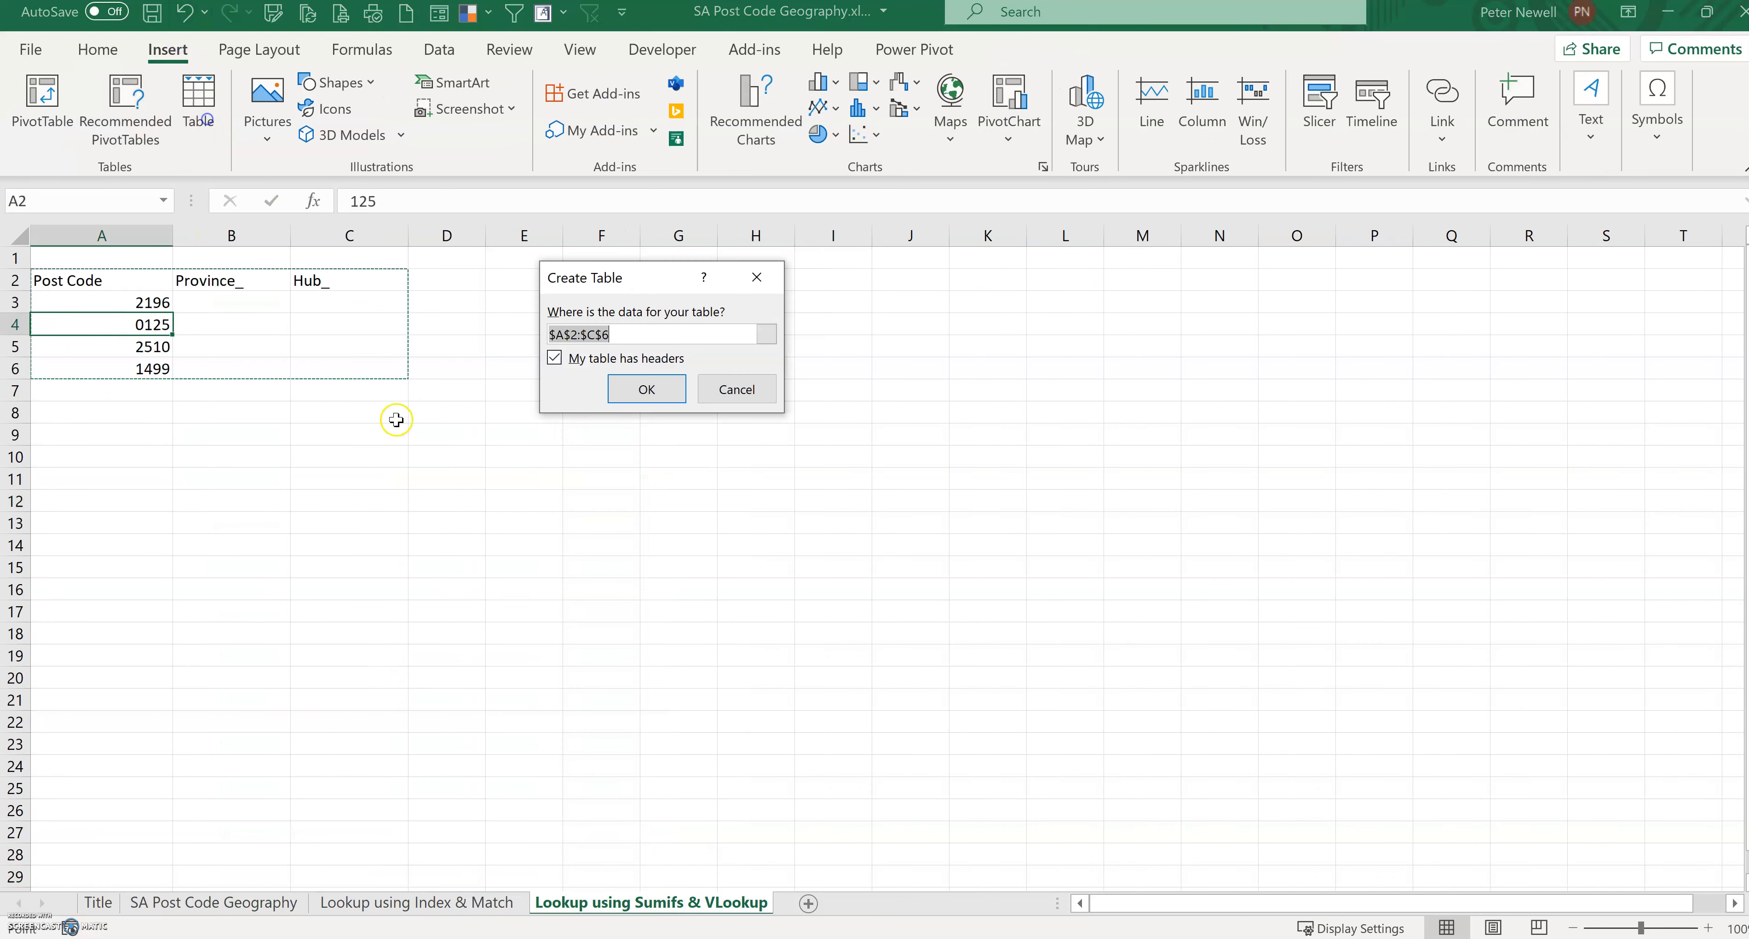
{"action": "left_click", "coordinate": [672, 391]}
Step: Start a SUMIFS formula in the first Province_ cell with Table1[Unique '#] as the sum range
{"action": "left_click", "coordinate": [227, 307]}
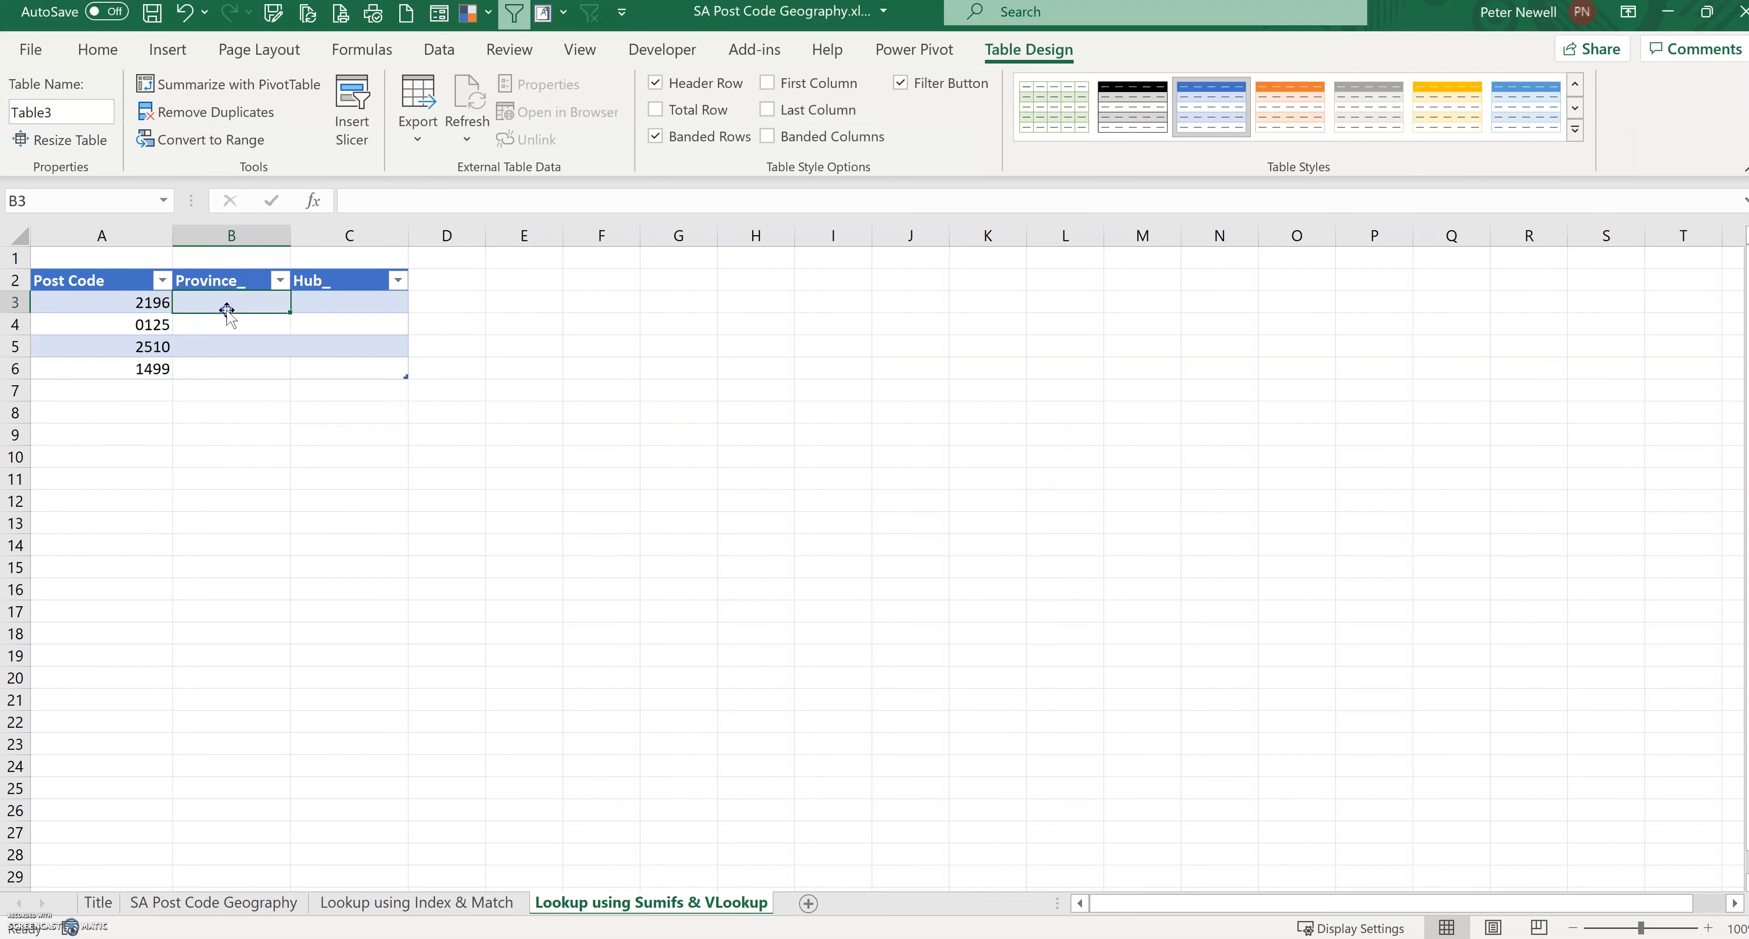
{"action": "left_click", "coordinate": [242, 311]}
{"action": "type", "text": "=sumifs"}
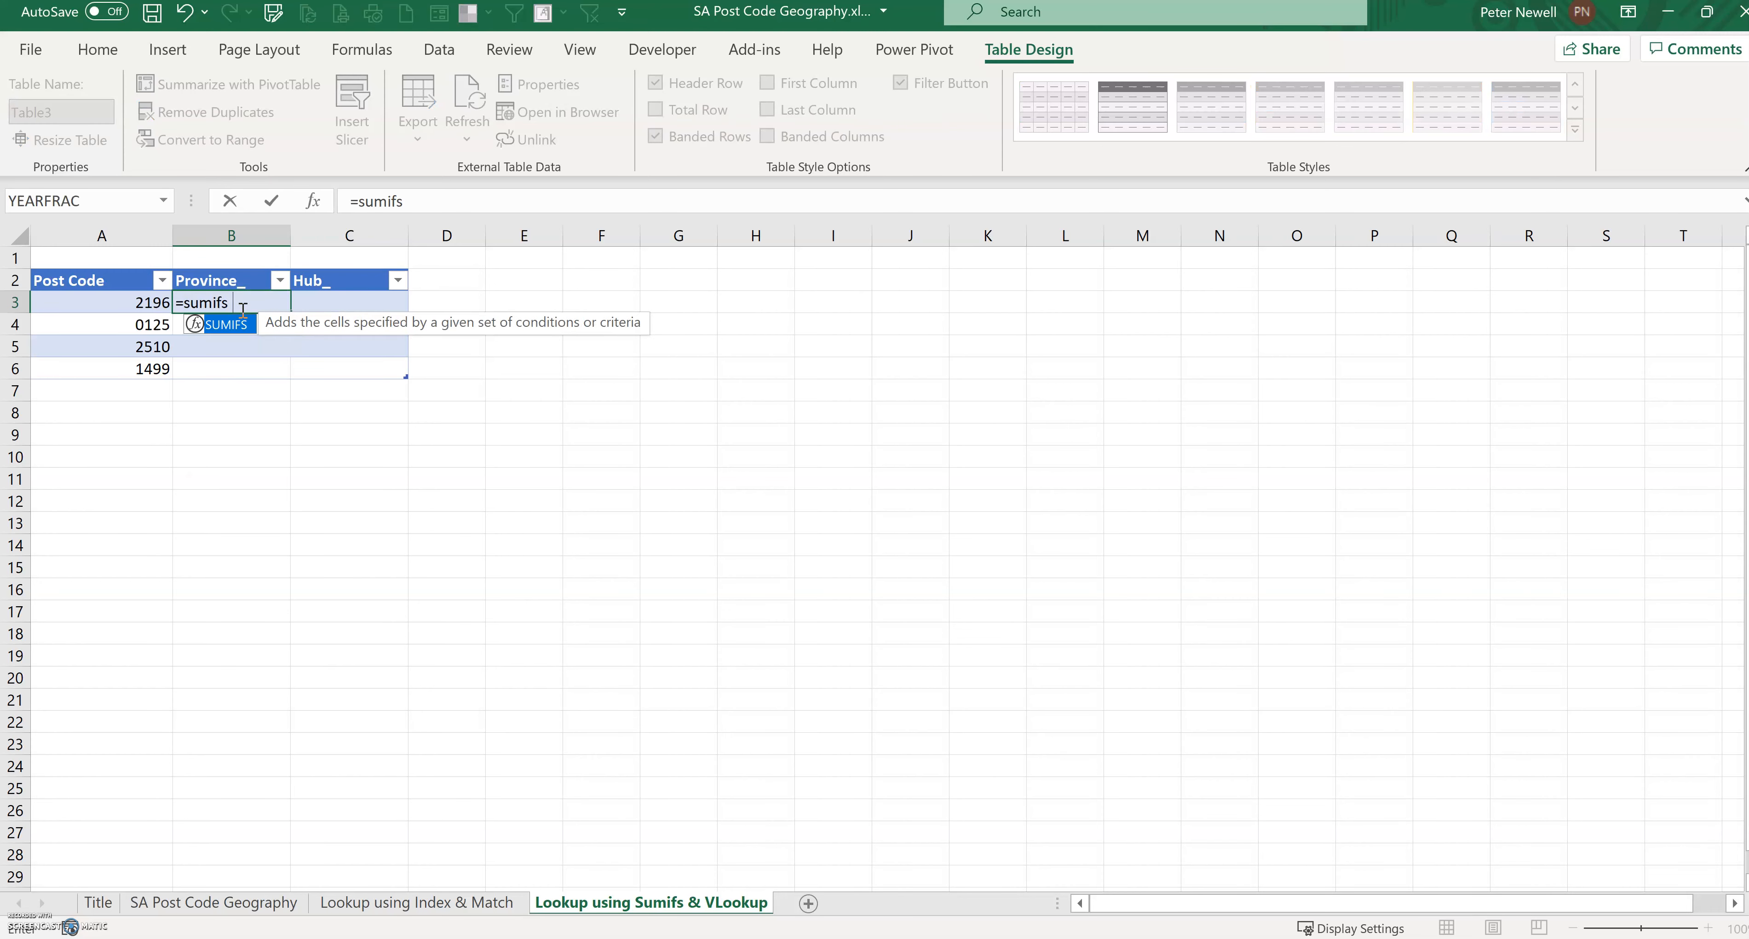
{"action": "type", "text": "("}
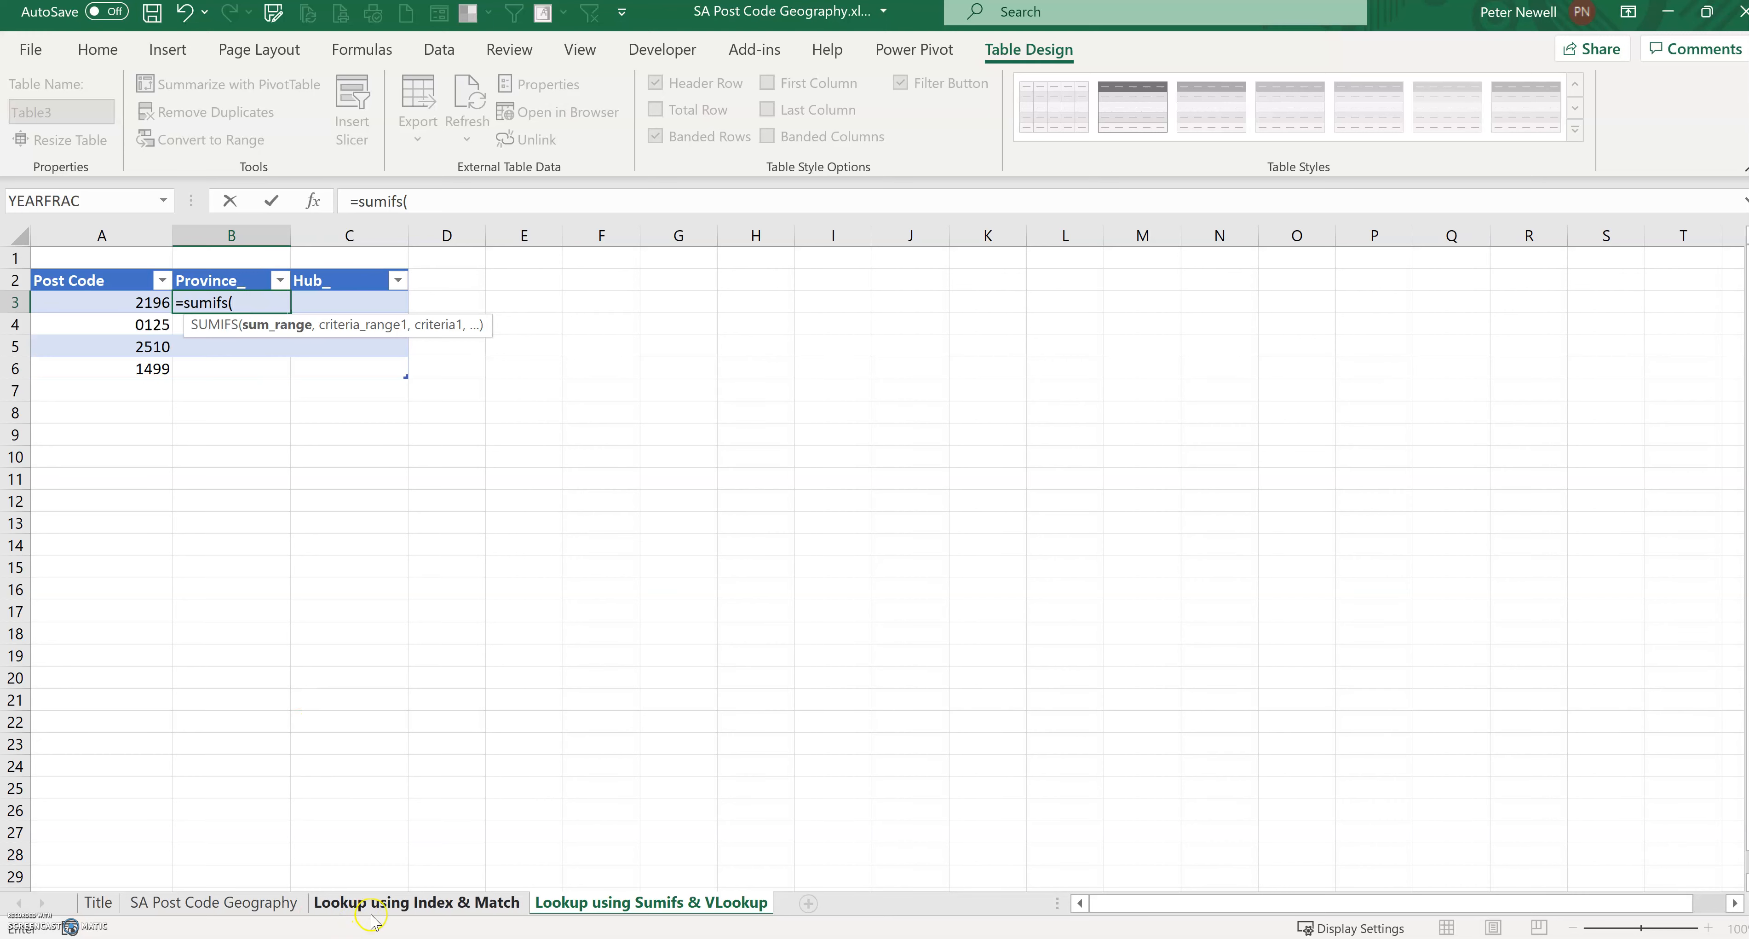
{"action": "left_click", "coordinate": [213, 901]}
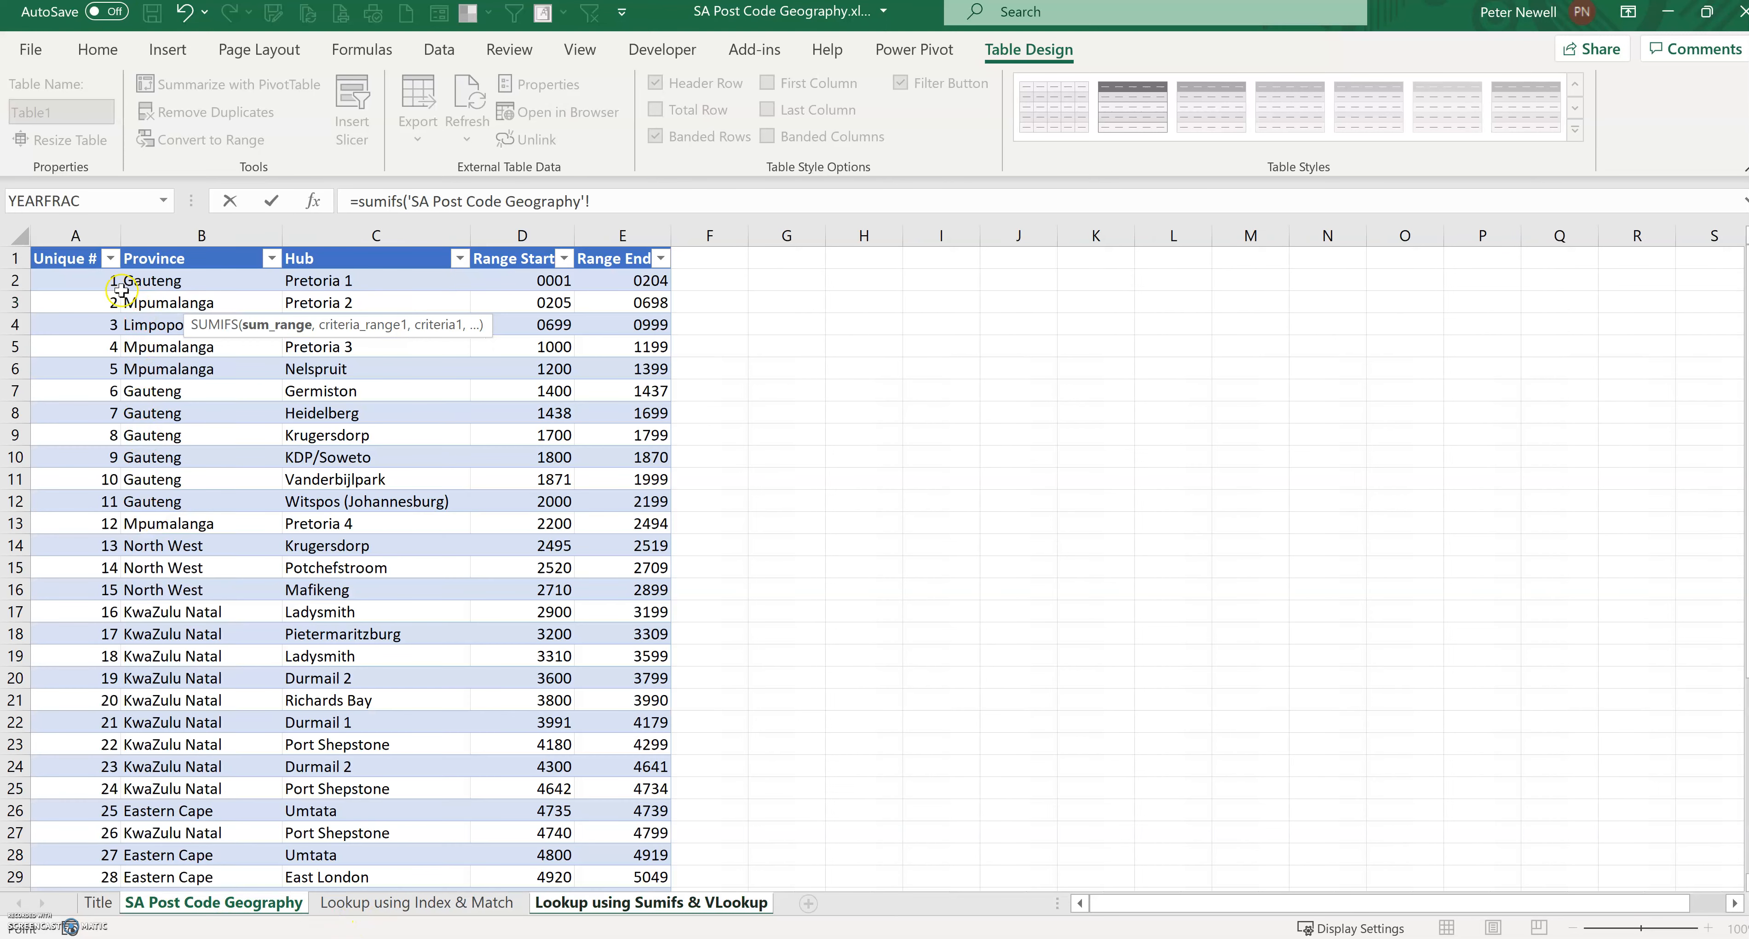
{"action": "left_click", "coordinate": [88, 282]}
{"action": "key", "text": "ctrl+shift+Down"}
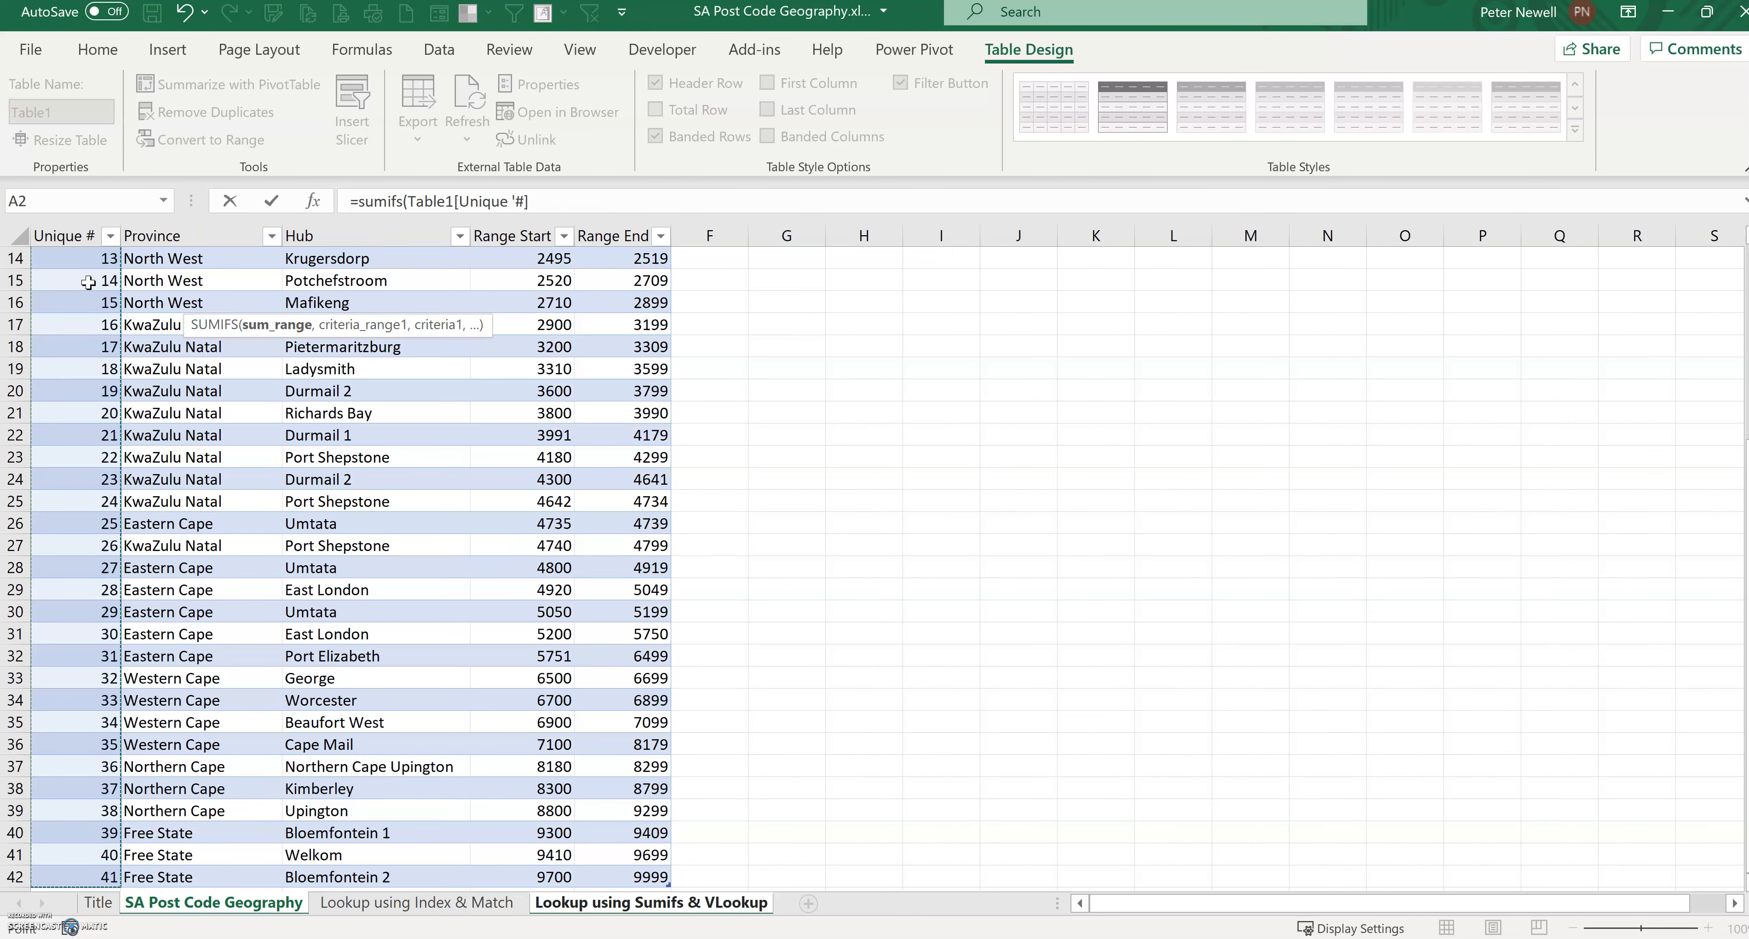
{"action": "left_click", "coordinate": [576, 207]}
{"action": "type", "text": ","}
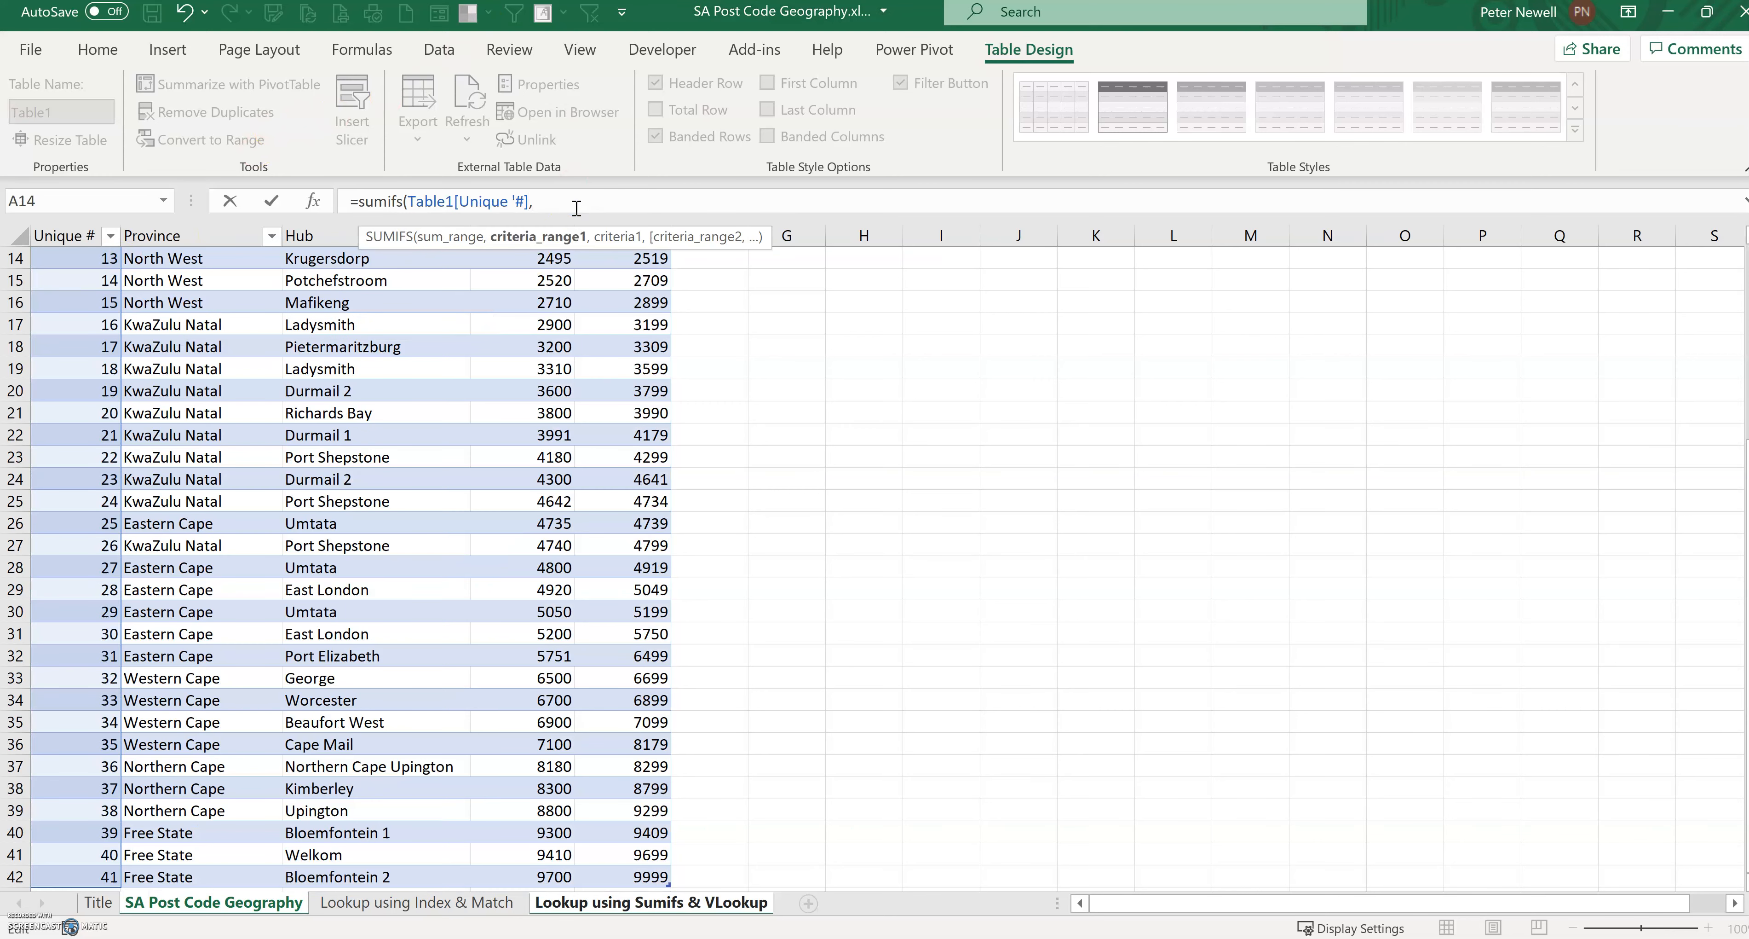
Step: Add the first criteria pair: Table1[Range Start] with "<="&[@[Post Code]]
{"action": "scroll", "coordinate": [1213, 666], "scroll_direction": "up", "scroll_amount": 5}
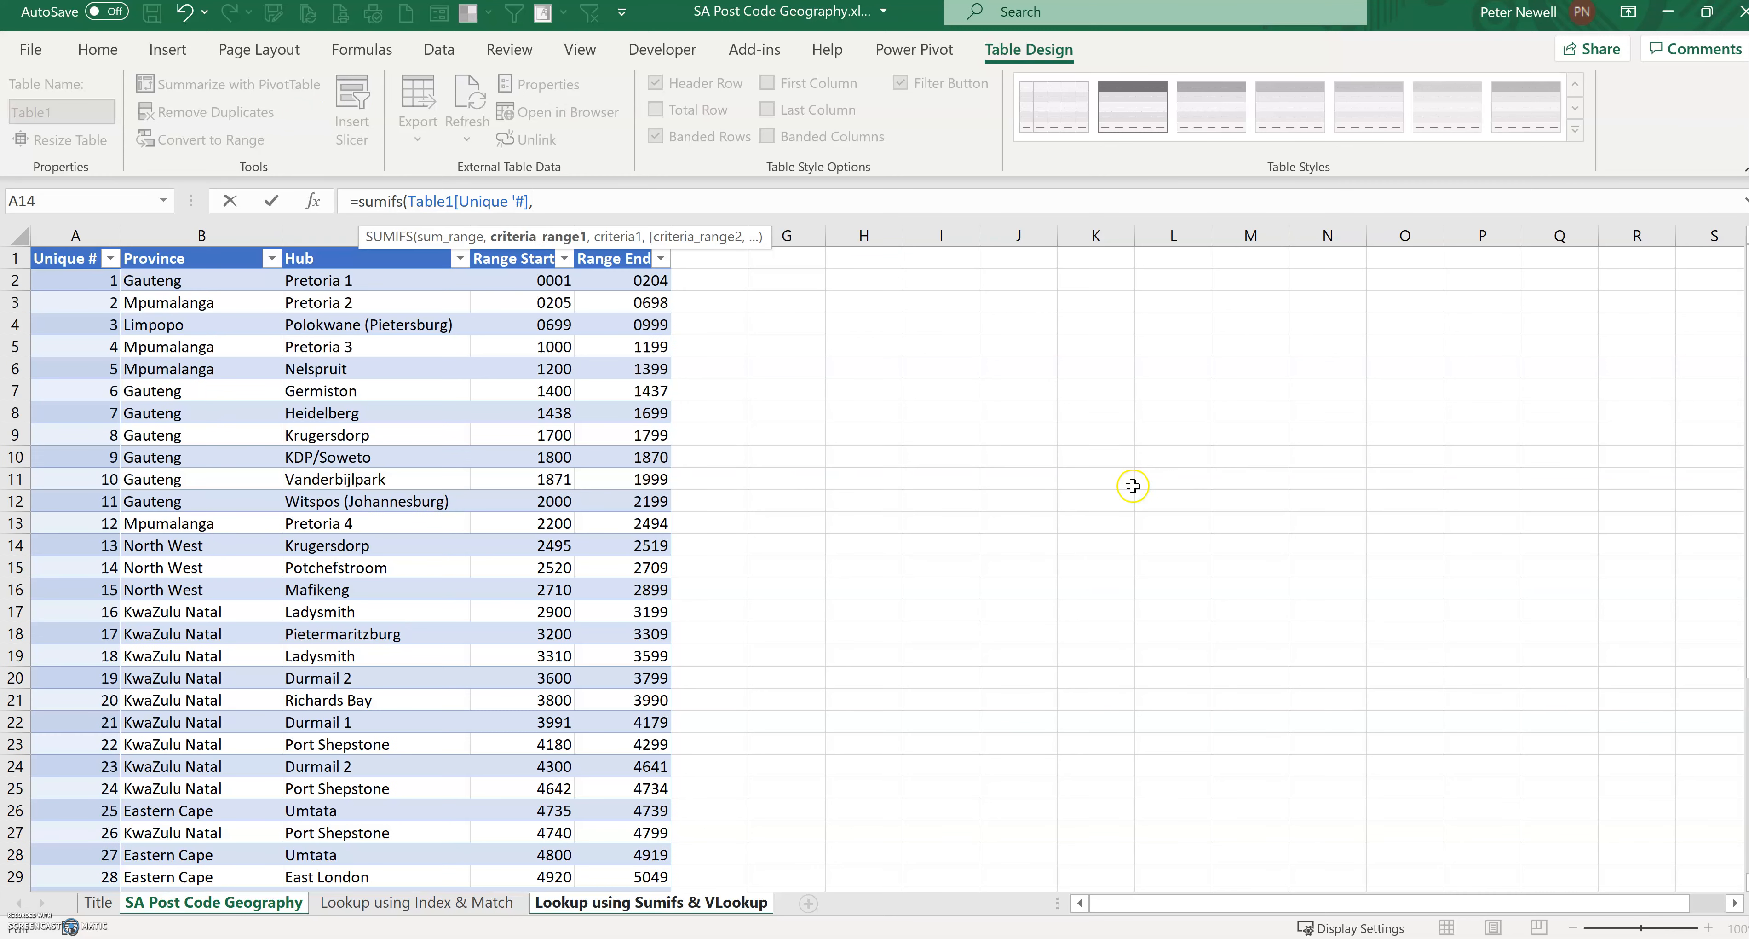
{"action": "left_click", "coordinate": [537, 283]}
{"action": "key", "text": "ctrl+shift+Down"}
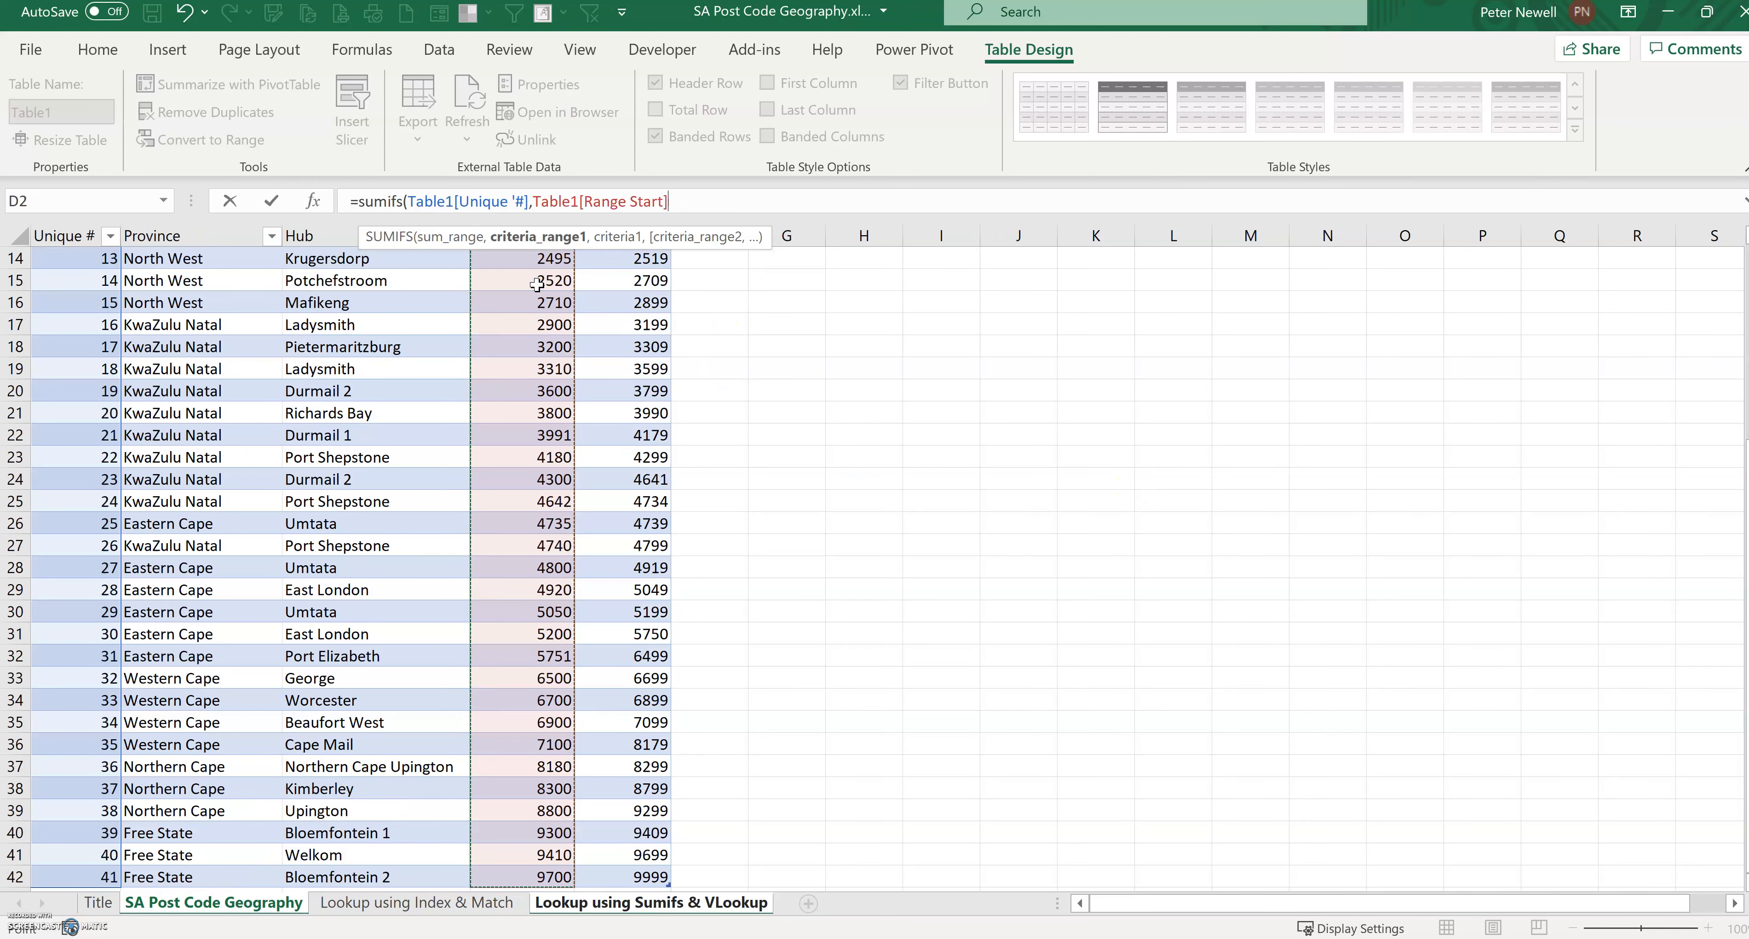
{"action": "type", "text": ",\"<=\"&"}
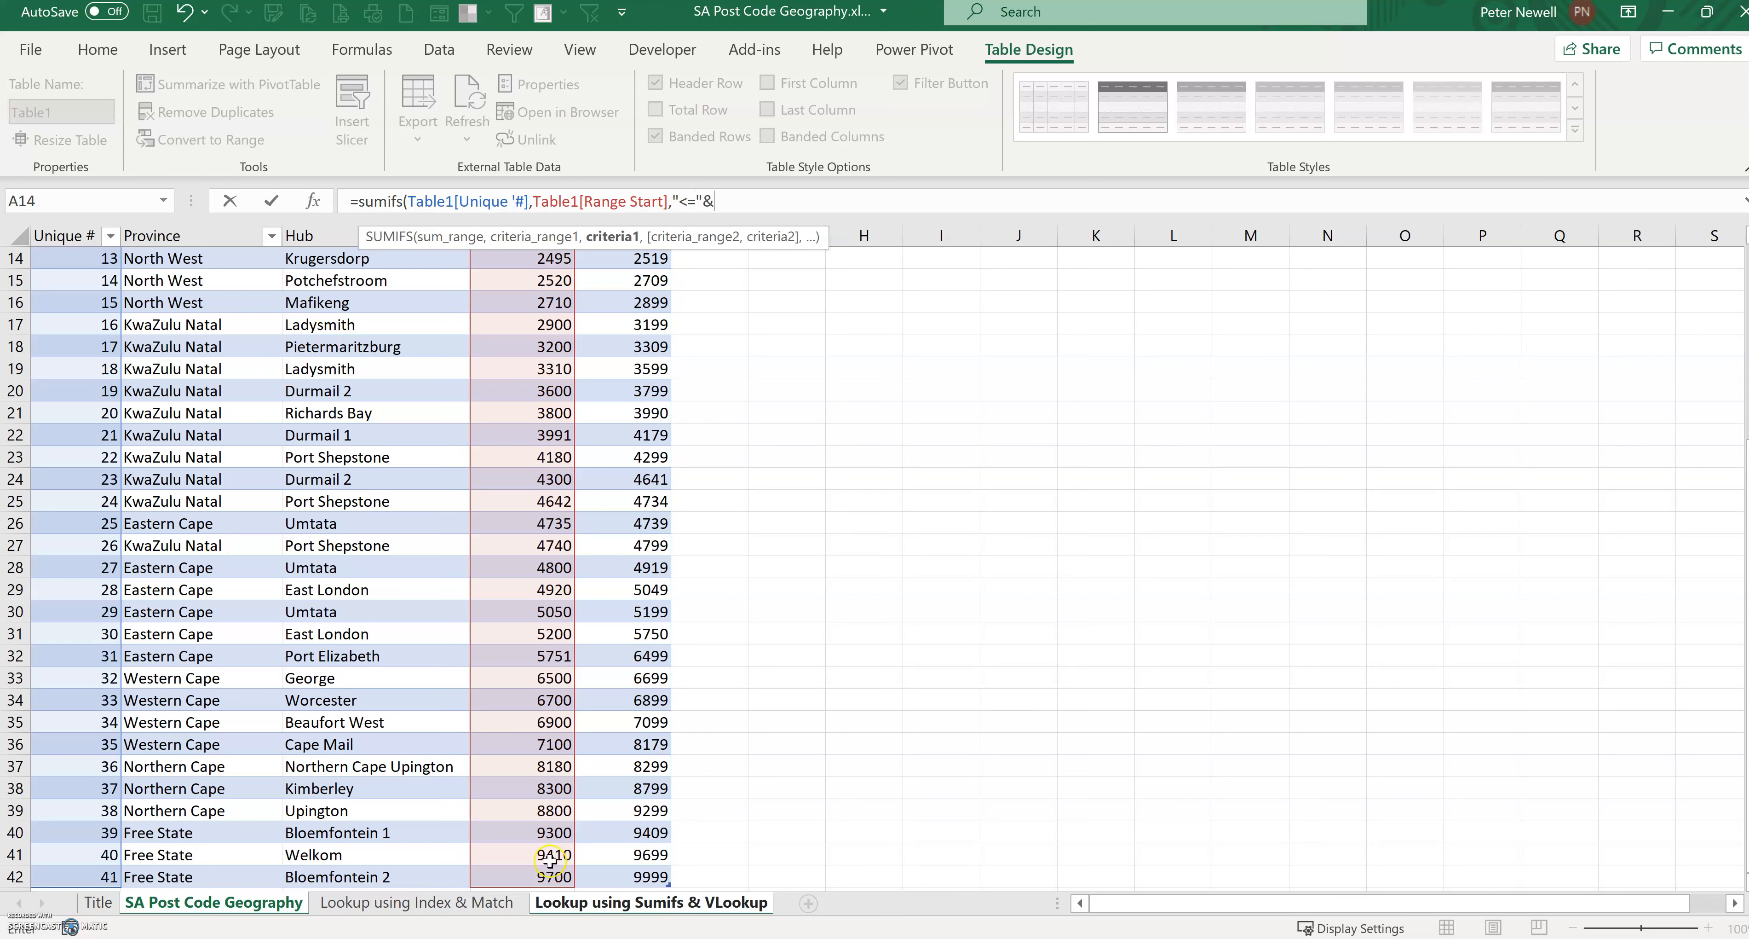
{"action": "left_click", "coordinate": [654, 903]}
{"action": "left_click", "coordinate": [121, 304]}
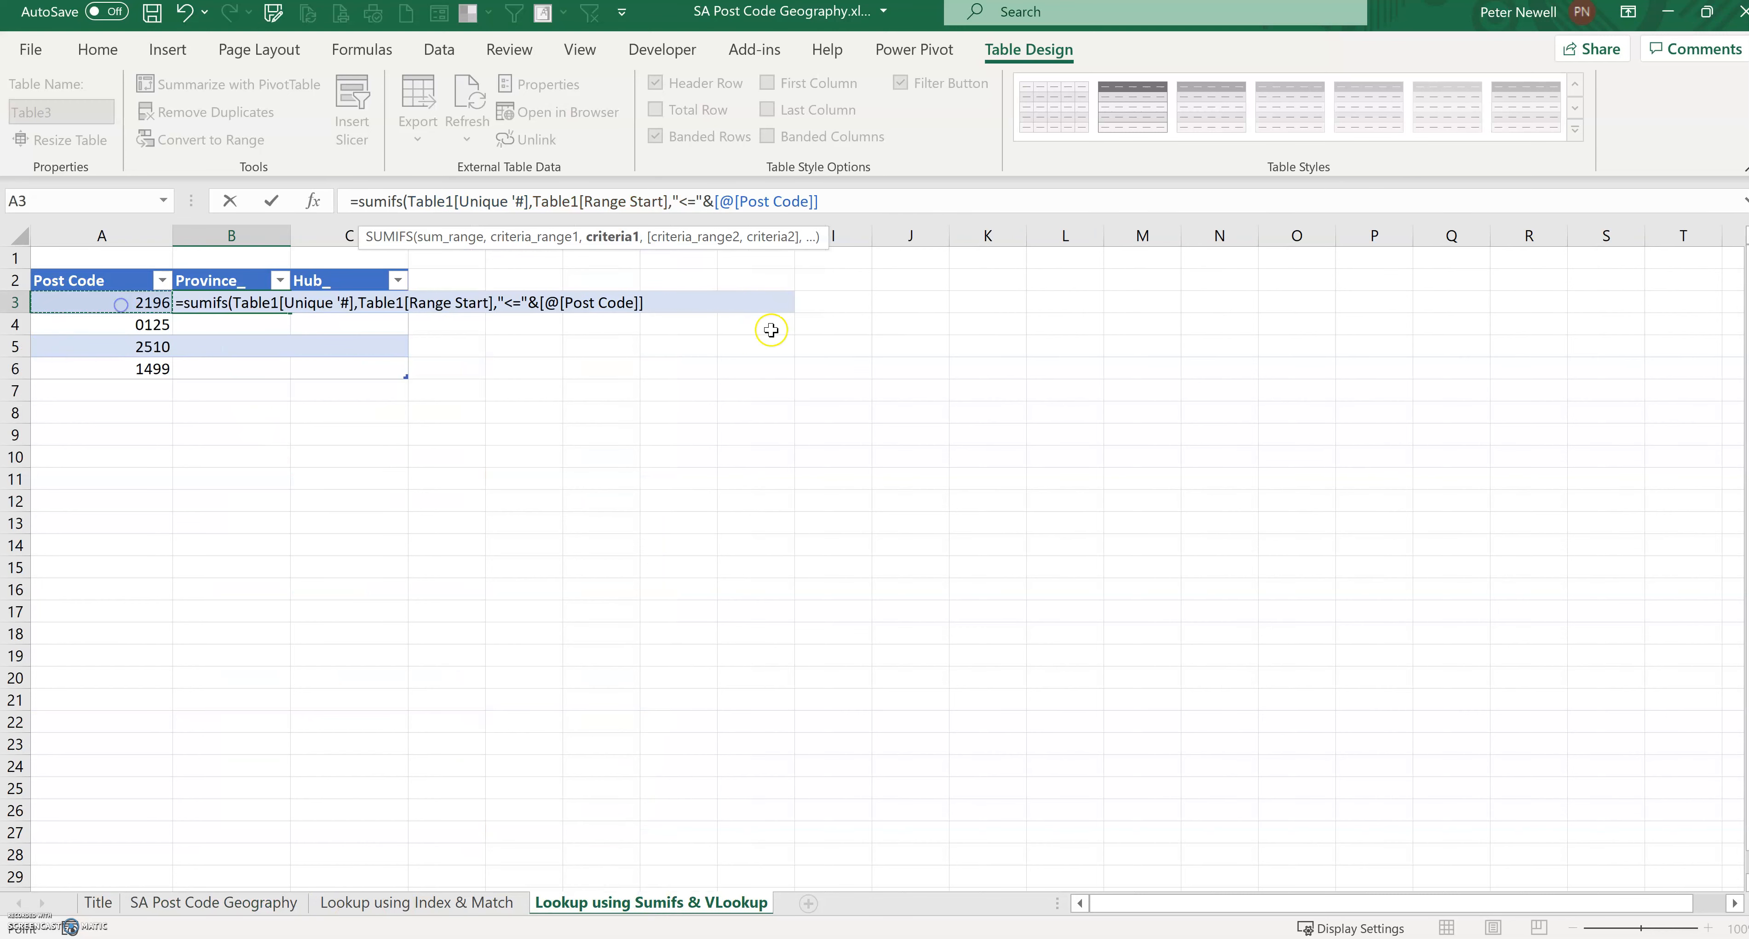
{"action": "left_click", "coordinate": [841, 201]}
{"action": "type", "text": ","}
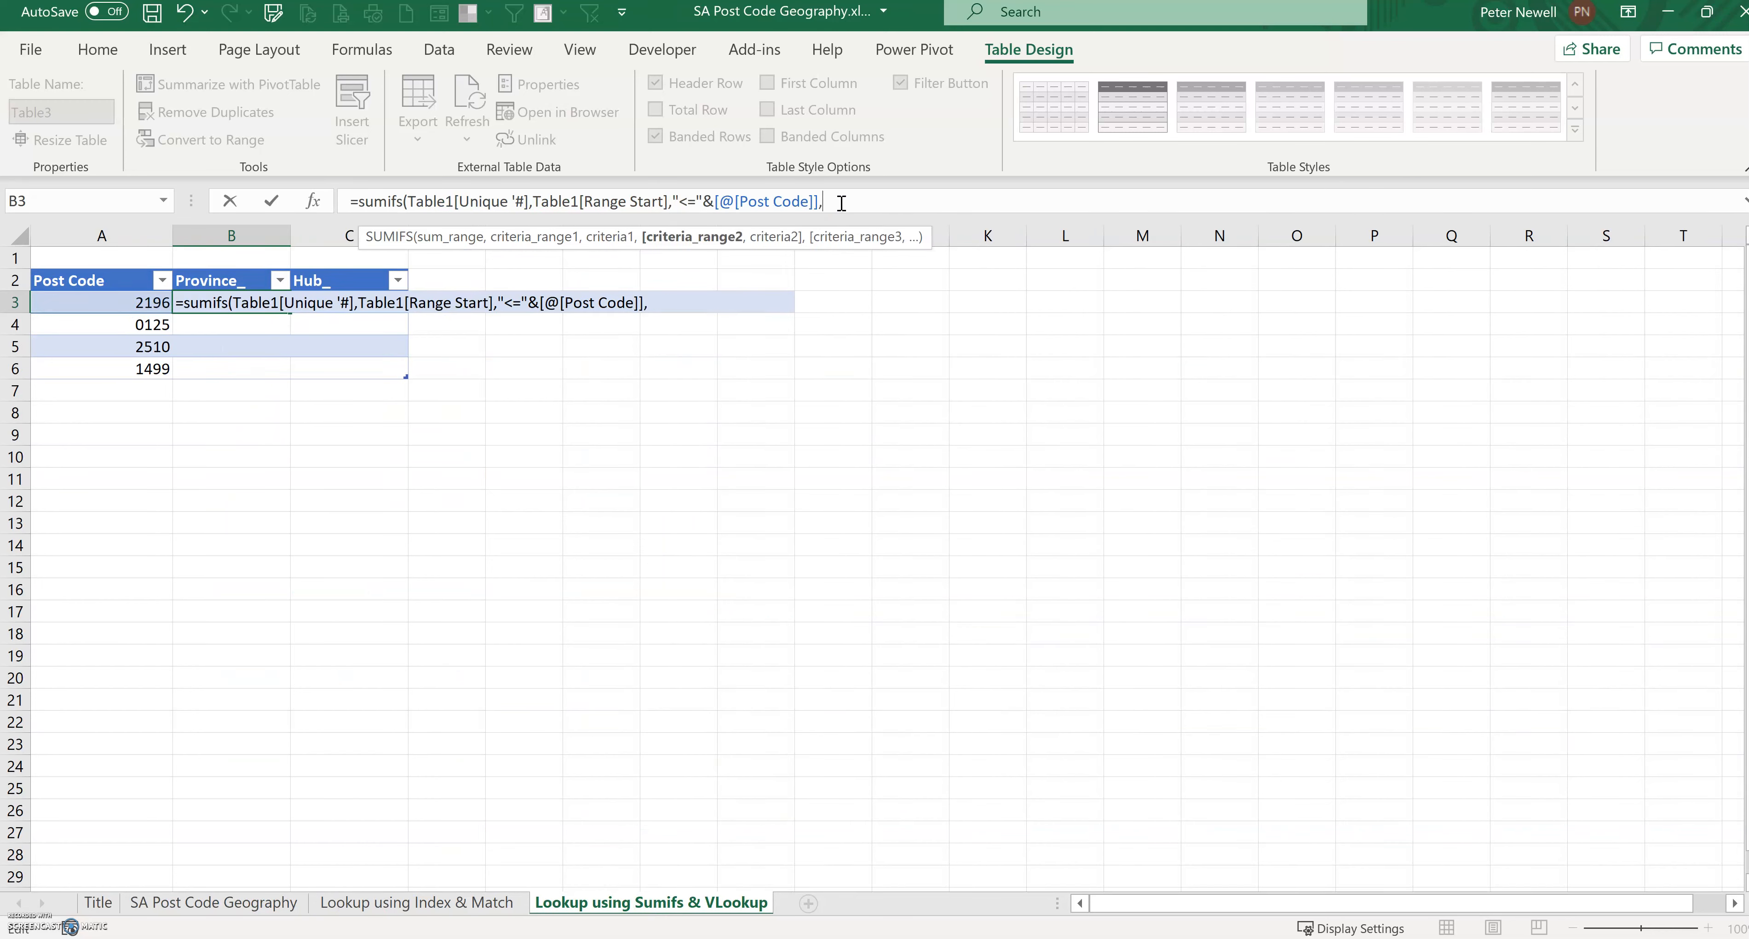
Step: Add the second criteria pair Table1[Range End] with ">+"&[@[Post Code]], close the SUMIFS and enter it
{"action": "left_click", "coordinate": [212, 902]}
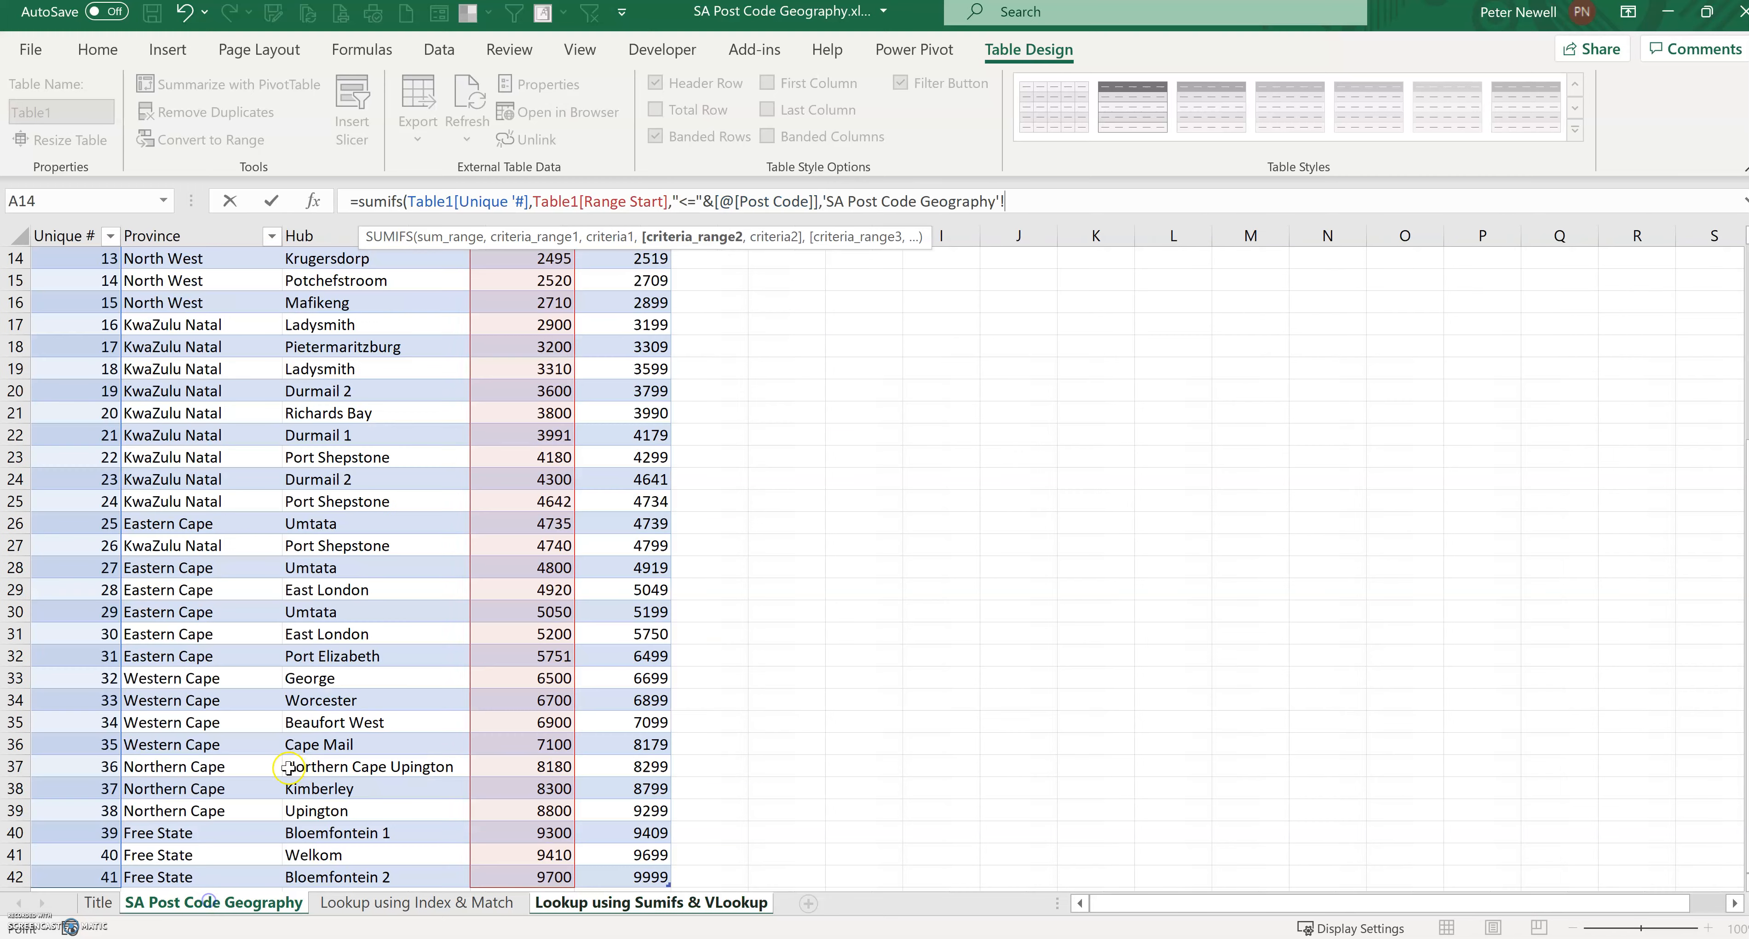
{"action": "scroll", "coordinate": [578, 469], "scroll_direction": "up", "scroll_amount": 4}
{"action": "left_click", "coordinate": [642, 281]}
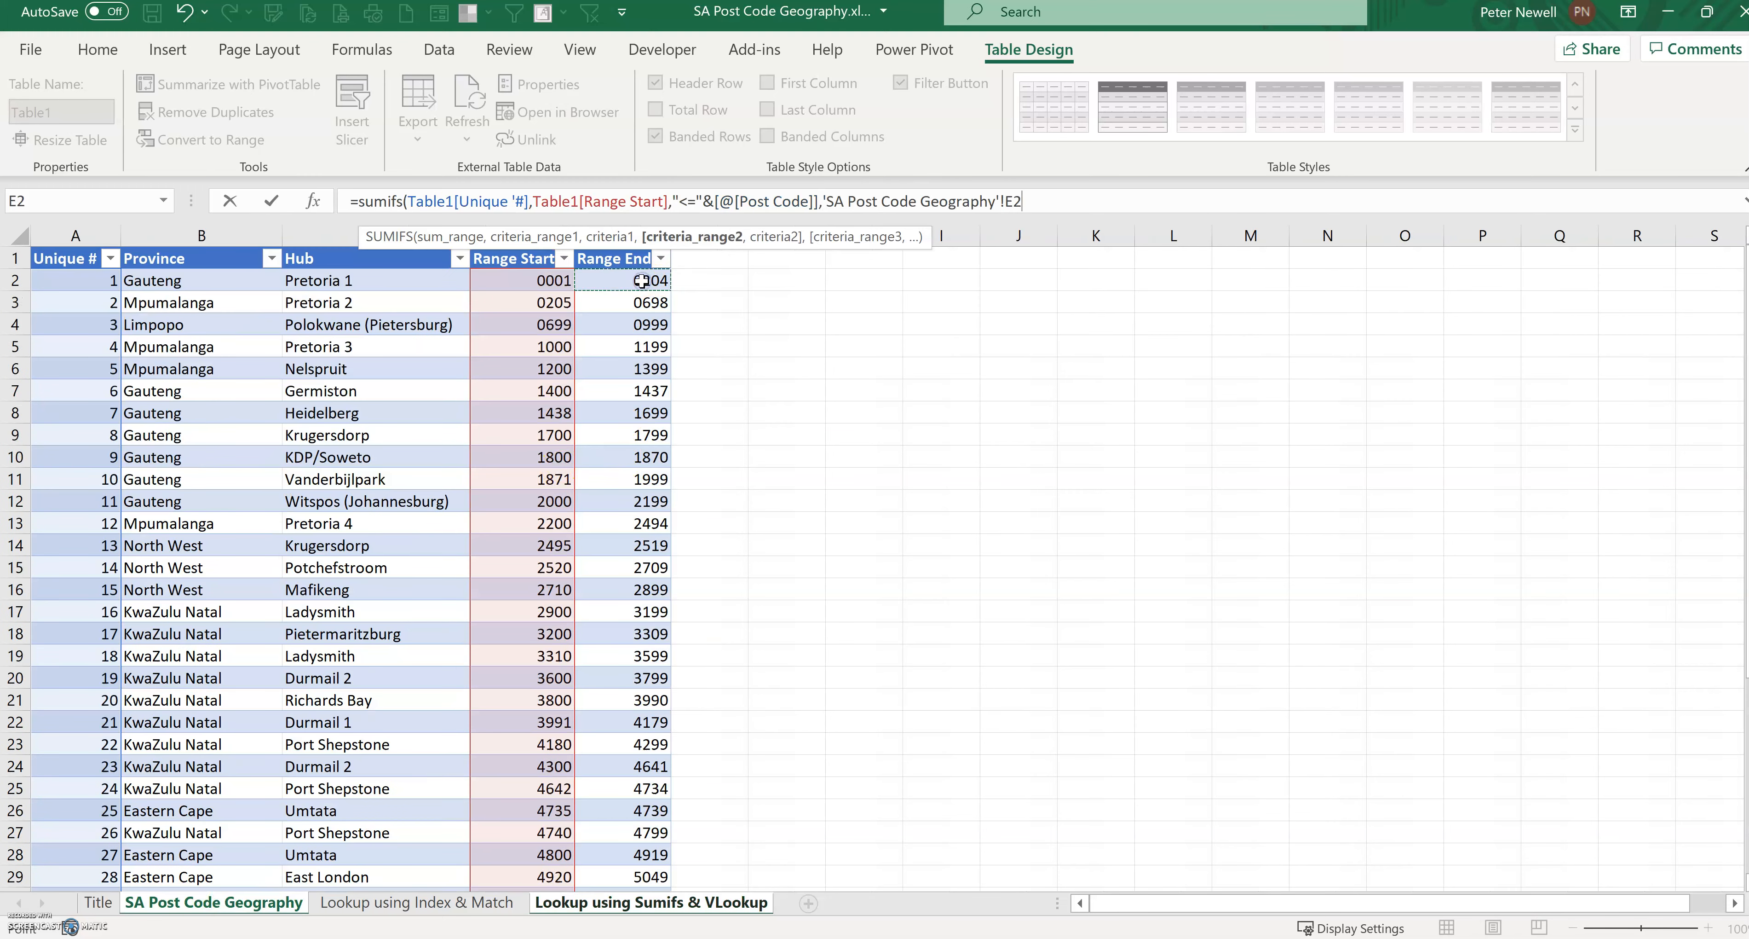
{"action": "key", "text": "ctrl+shift+Down"}
{"action": "left_click", "coordinate": [1046, 207]}
{"action": "type", "text": ",\">+\"&"}
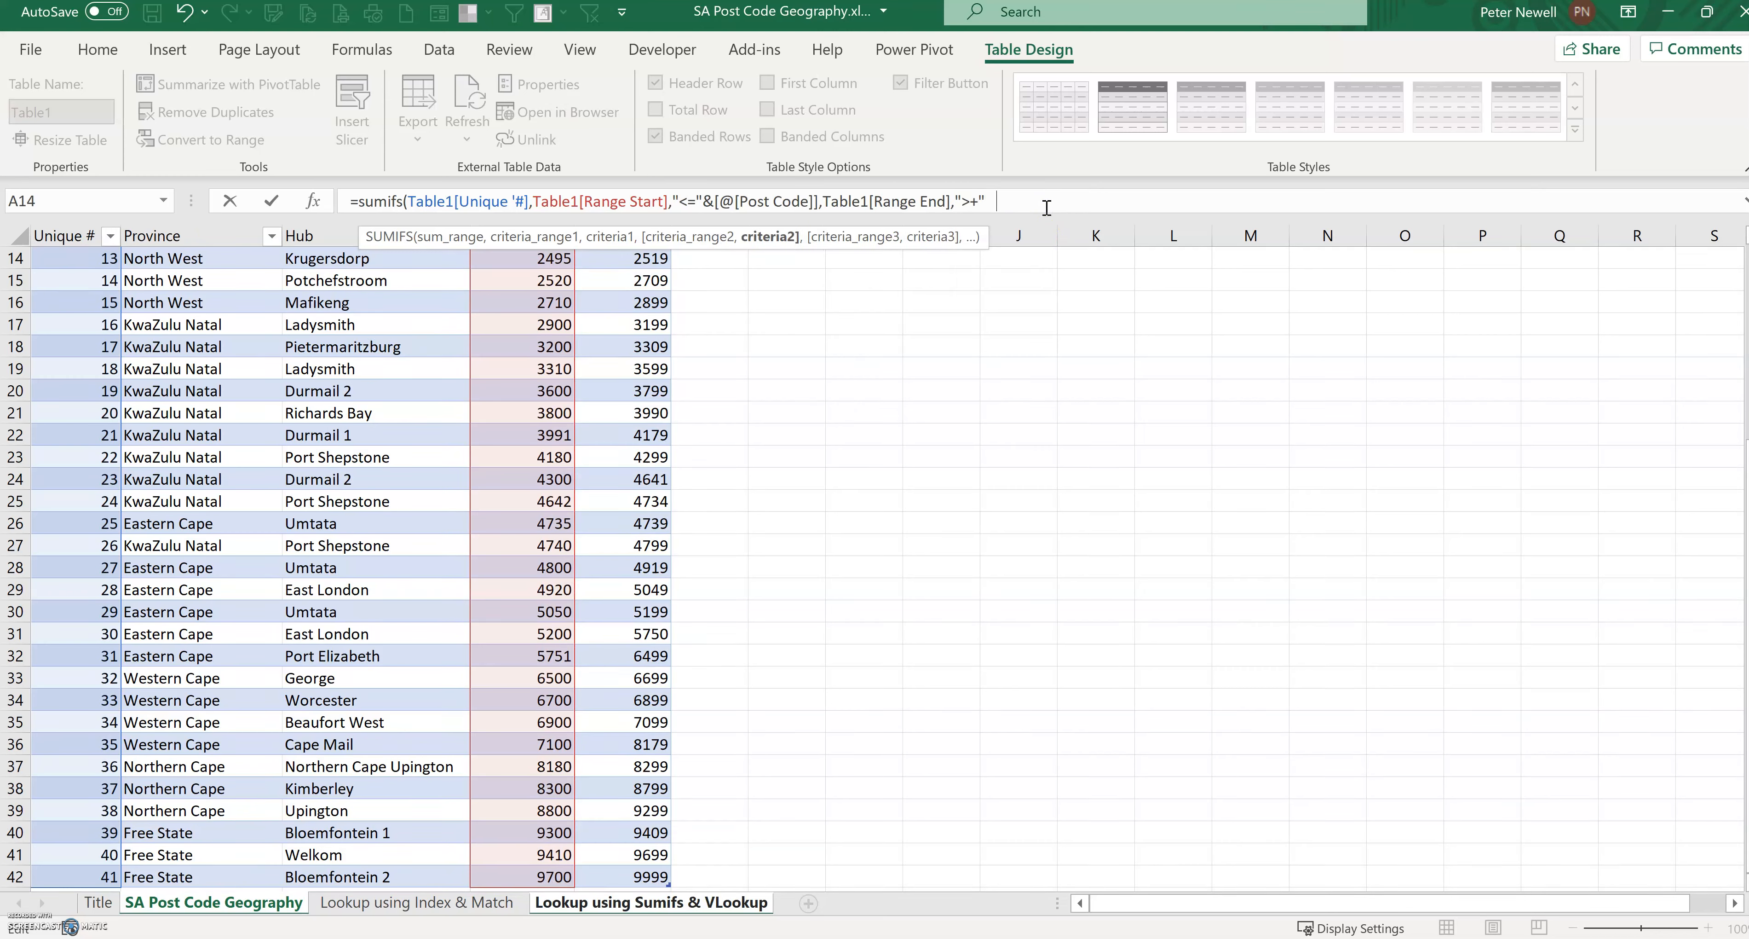
{"action": "left_click", "coordinate": [584, 903]}
{"action": "left_click", "coordinate": [132, 305]}
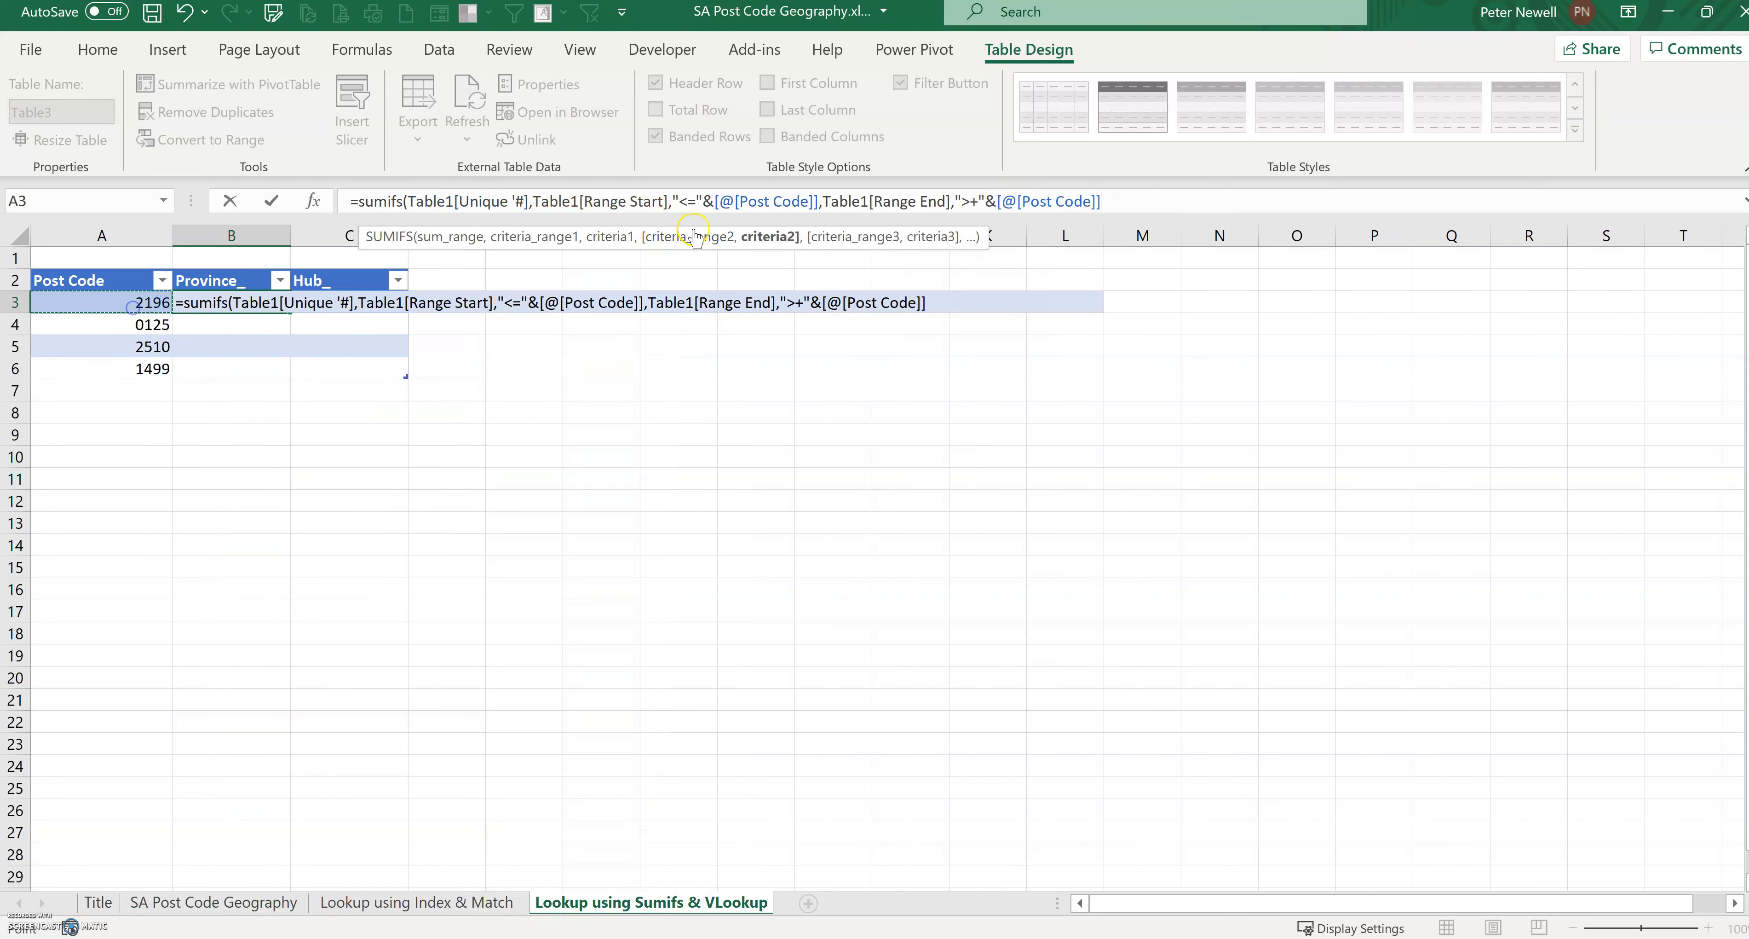
{"action": "left_click", "coordinate": [1158, 203]}
{"action": "type", "text": ")"}
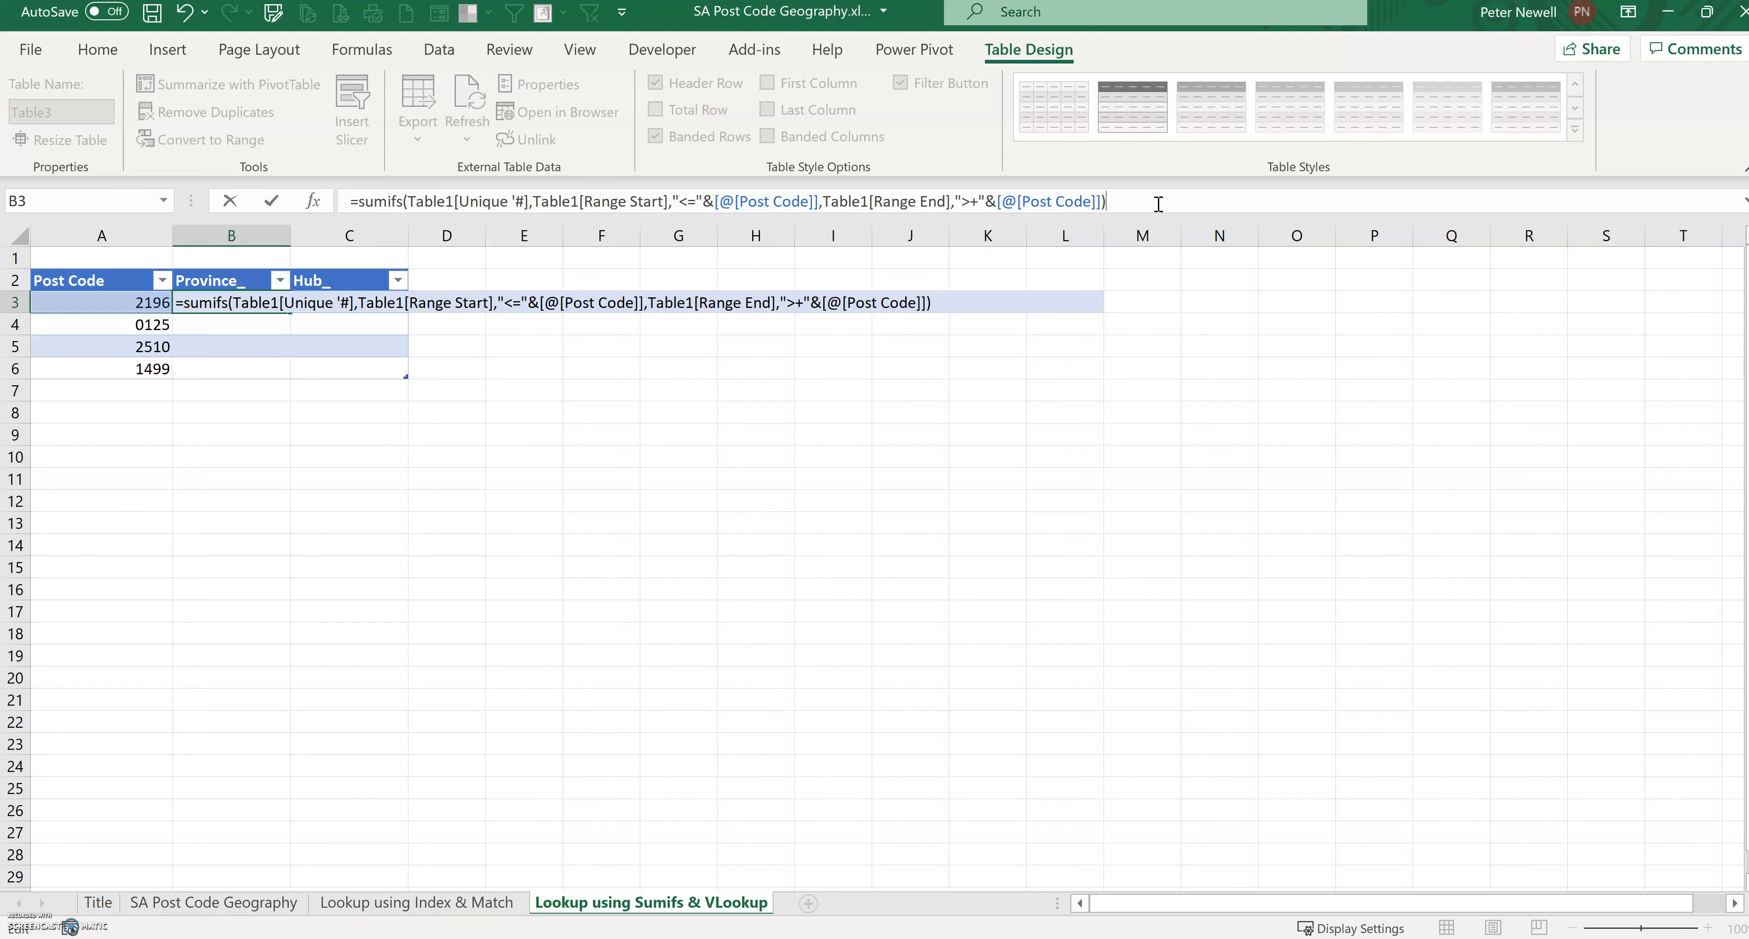
{"action": "key", "text": "Return"}
Step: Compare the returned Province_ numbers against the matching Unique # rows in the SA Post Code Geography table
{"action": "left_click", "coordinate": [268, 307]}
{"action": "left_click", "coordinate": [108, 310]}
{"action": "left_click", "coordinate": [243, 303]}
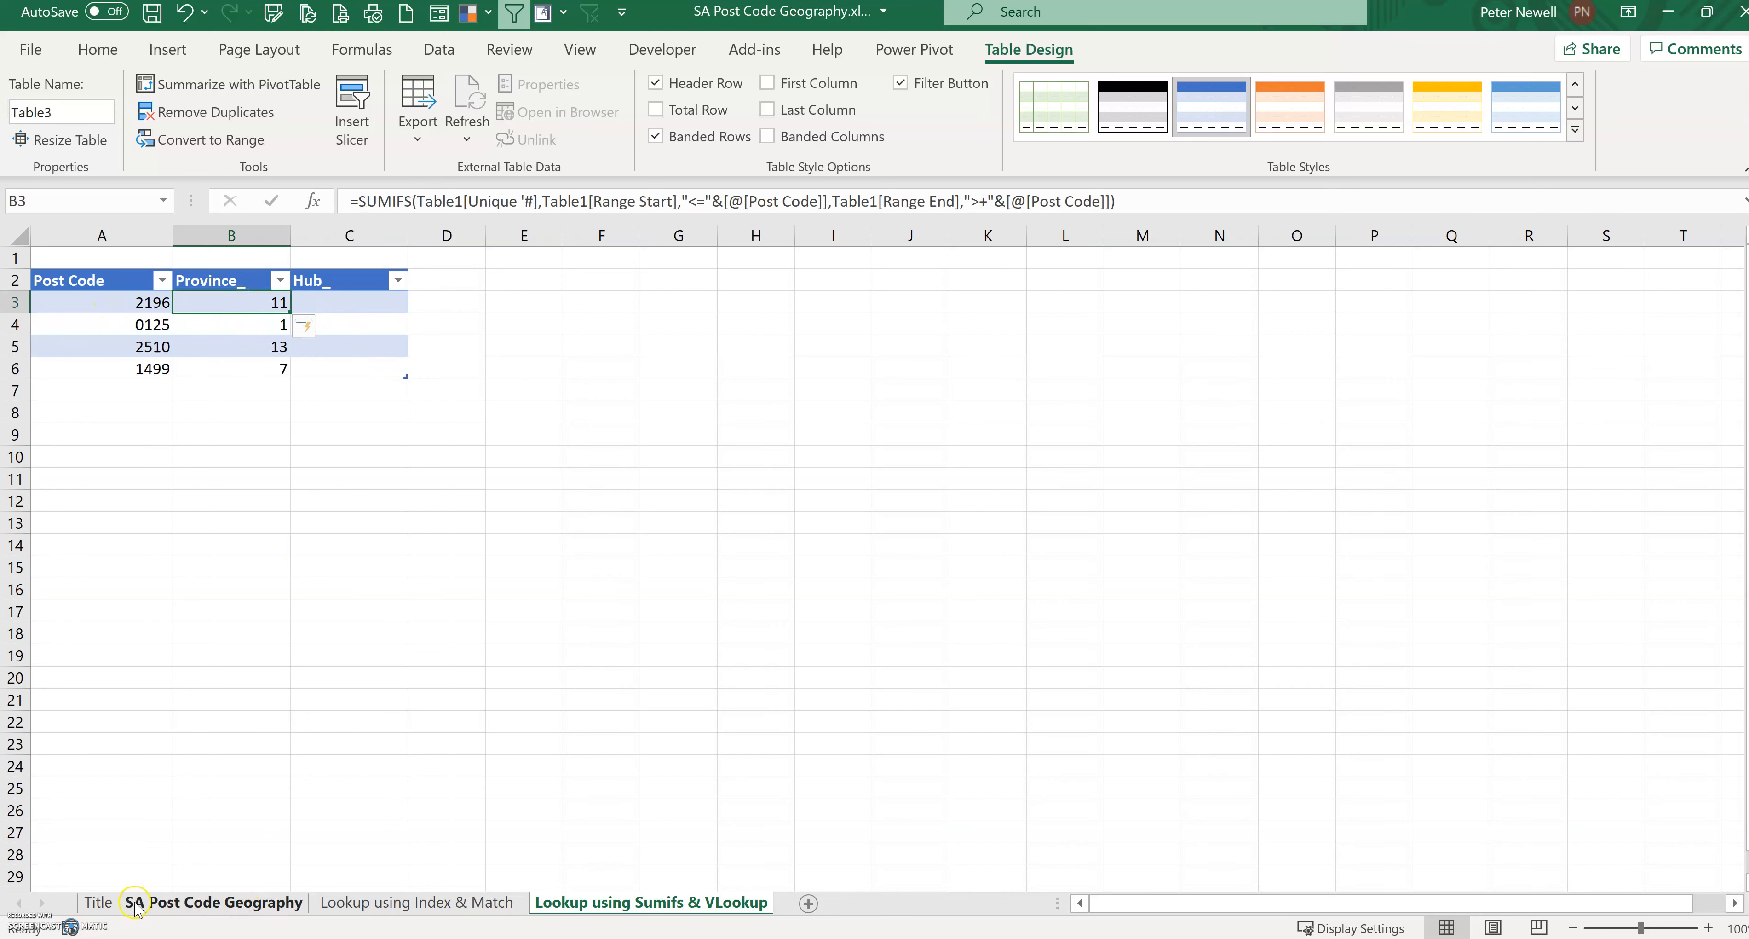
{"action": "left_click", "coordinate": [156, 904]}
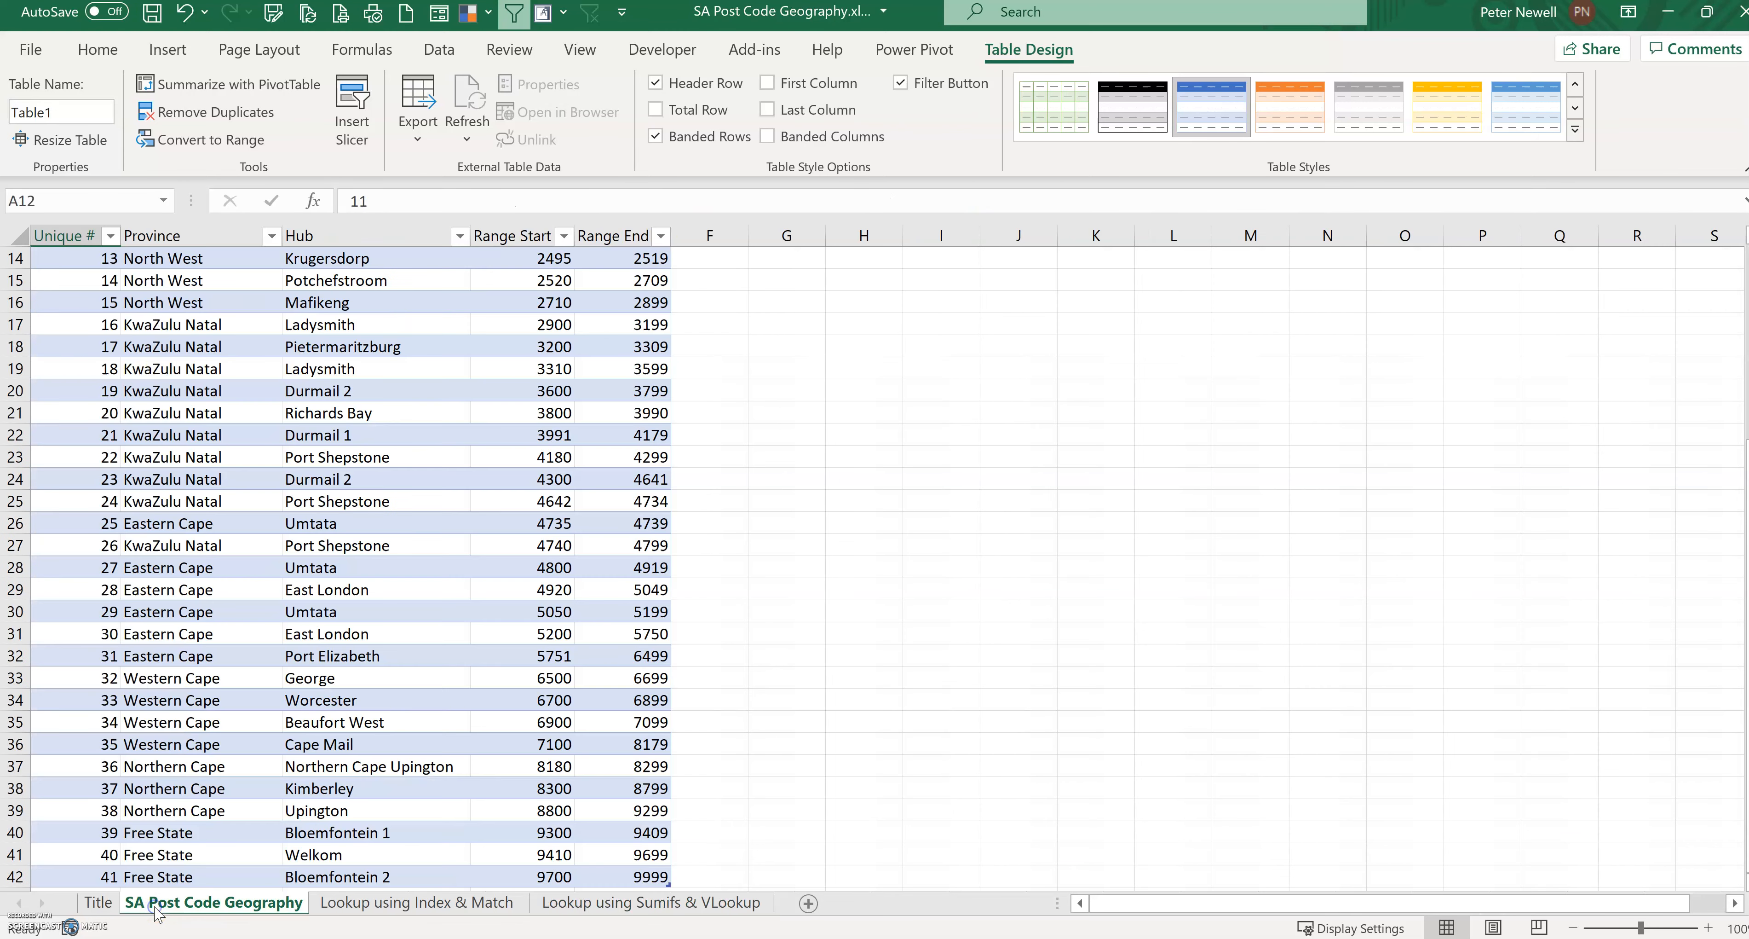
{"action": "scroll", "coordinate": [123, 428], "scroll_direction": "up", "scroll_amount": 4}
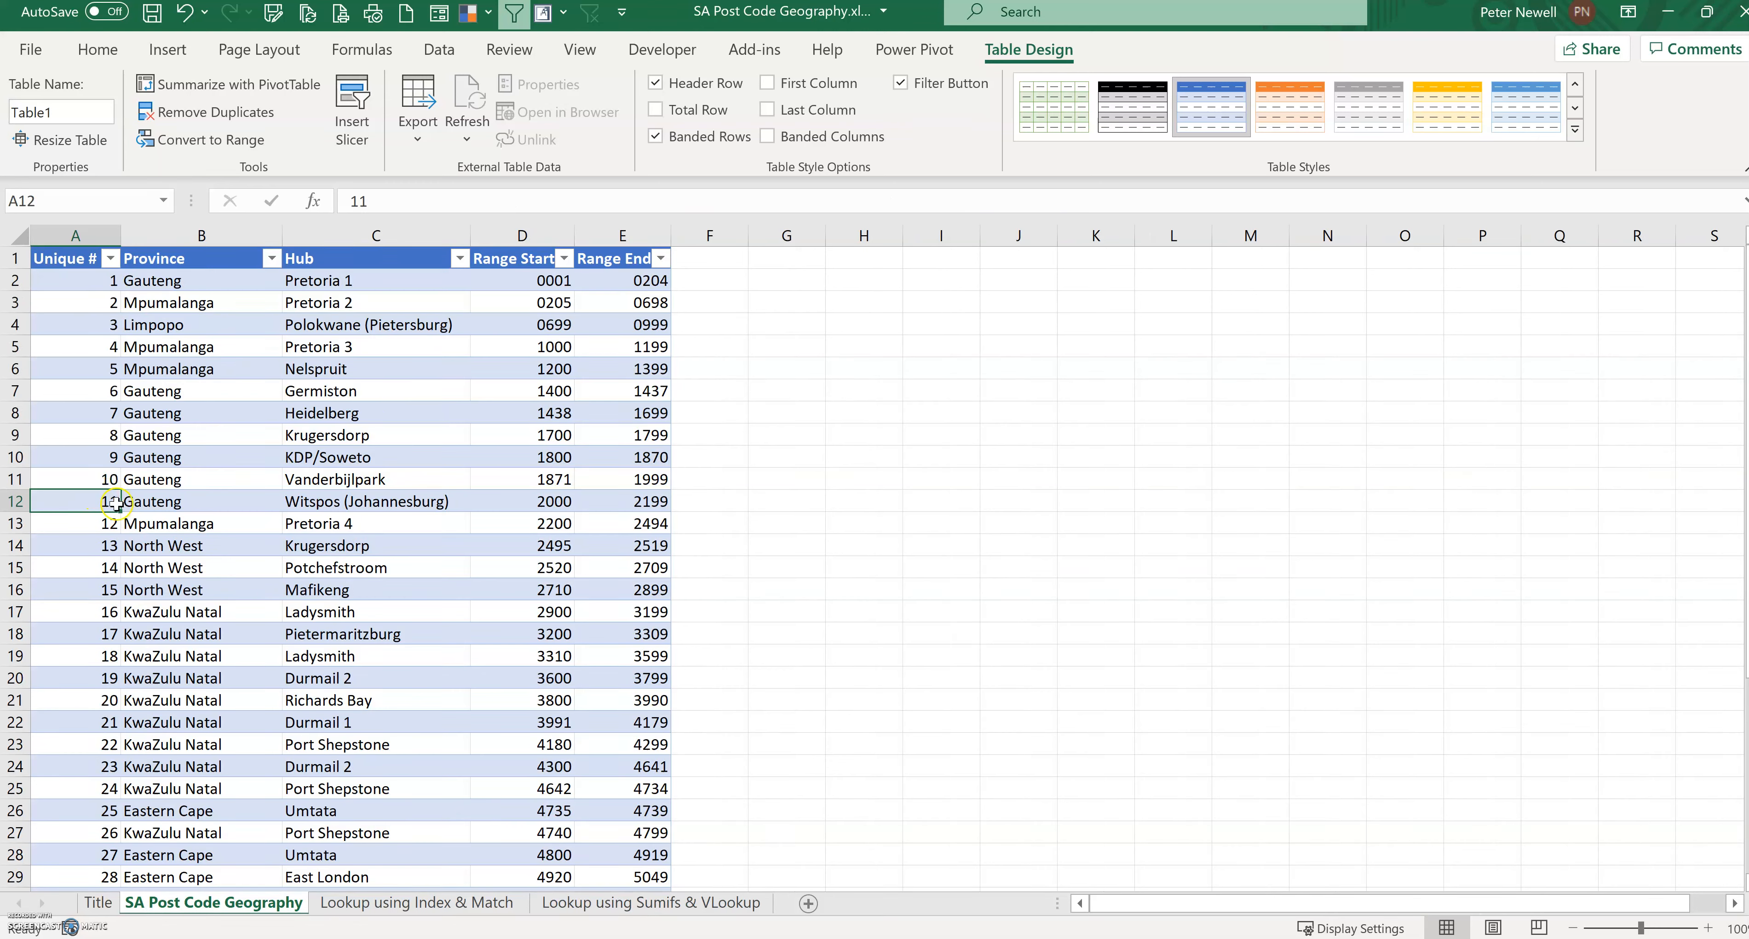
{"action": "left_click", "coordinate": [167, 500]}
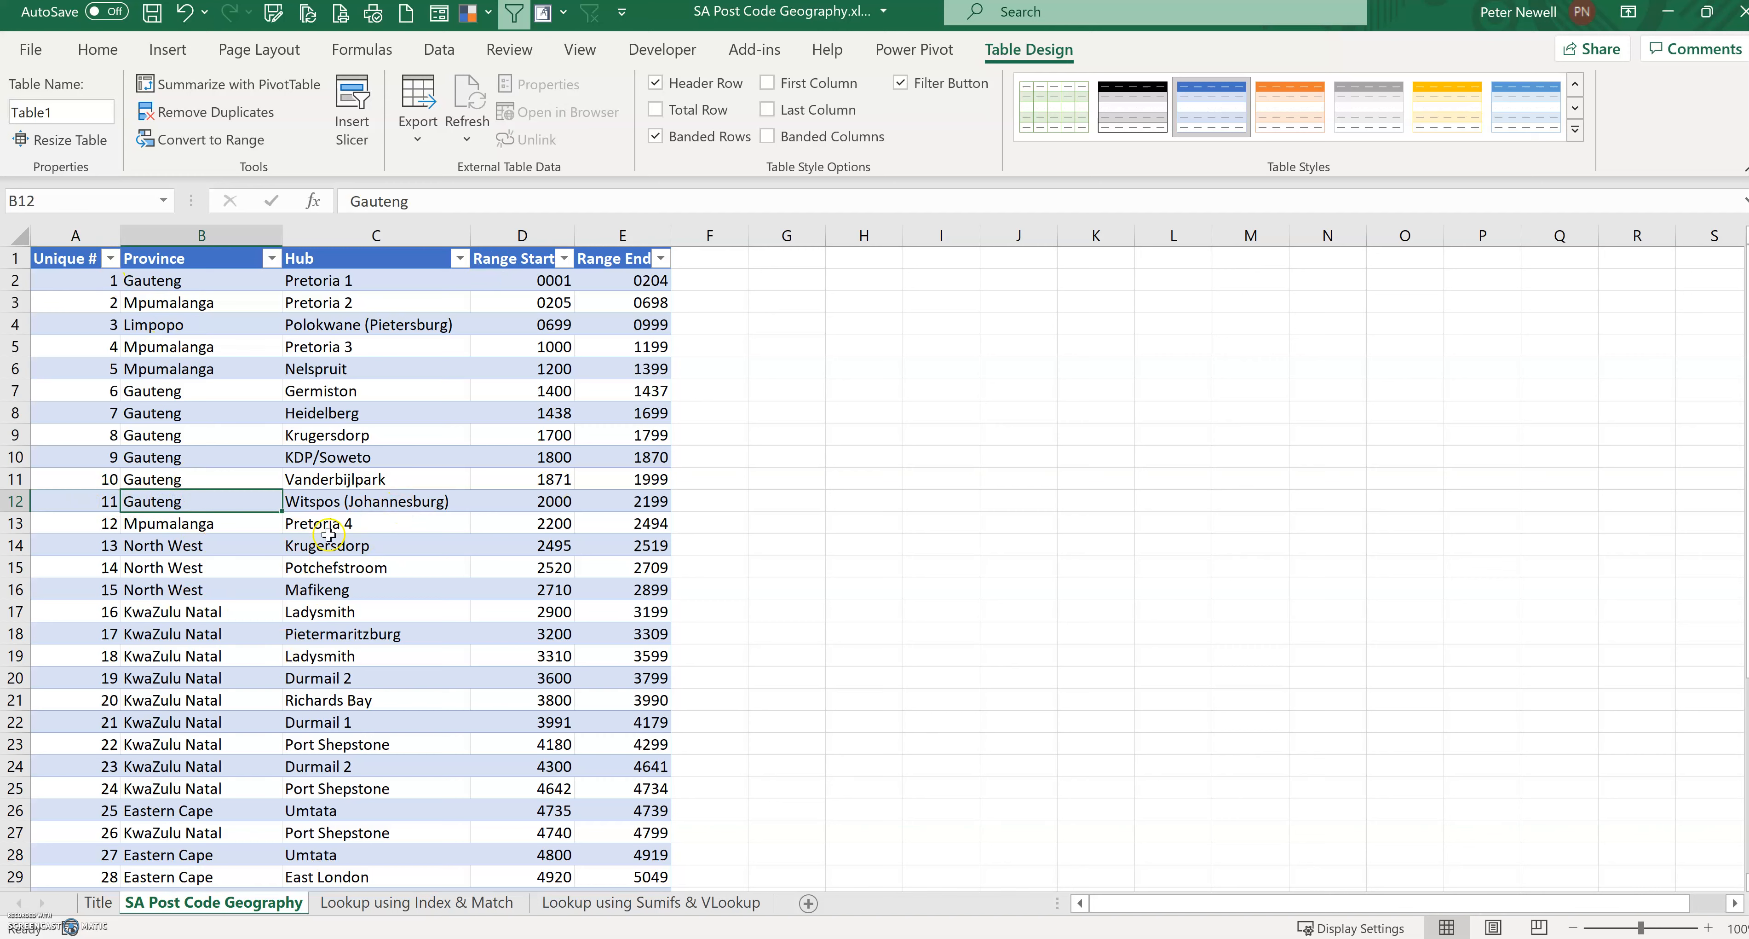
{"action": "left_click", "coordinate": [101, 500]}
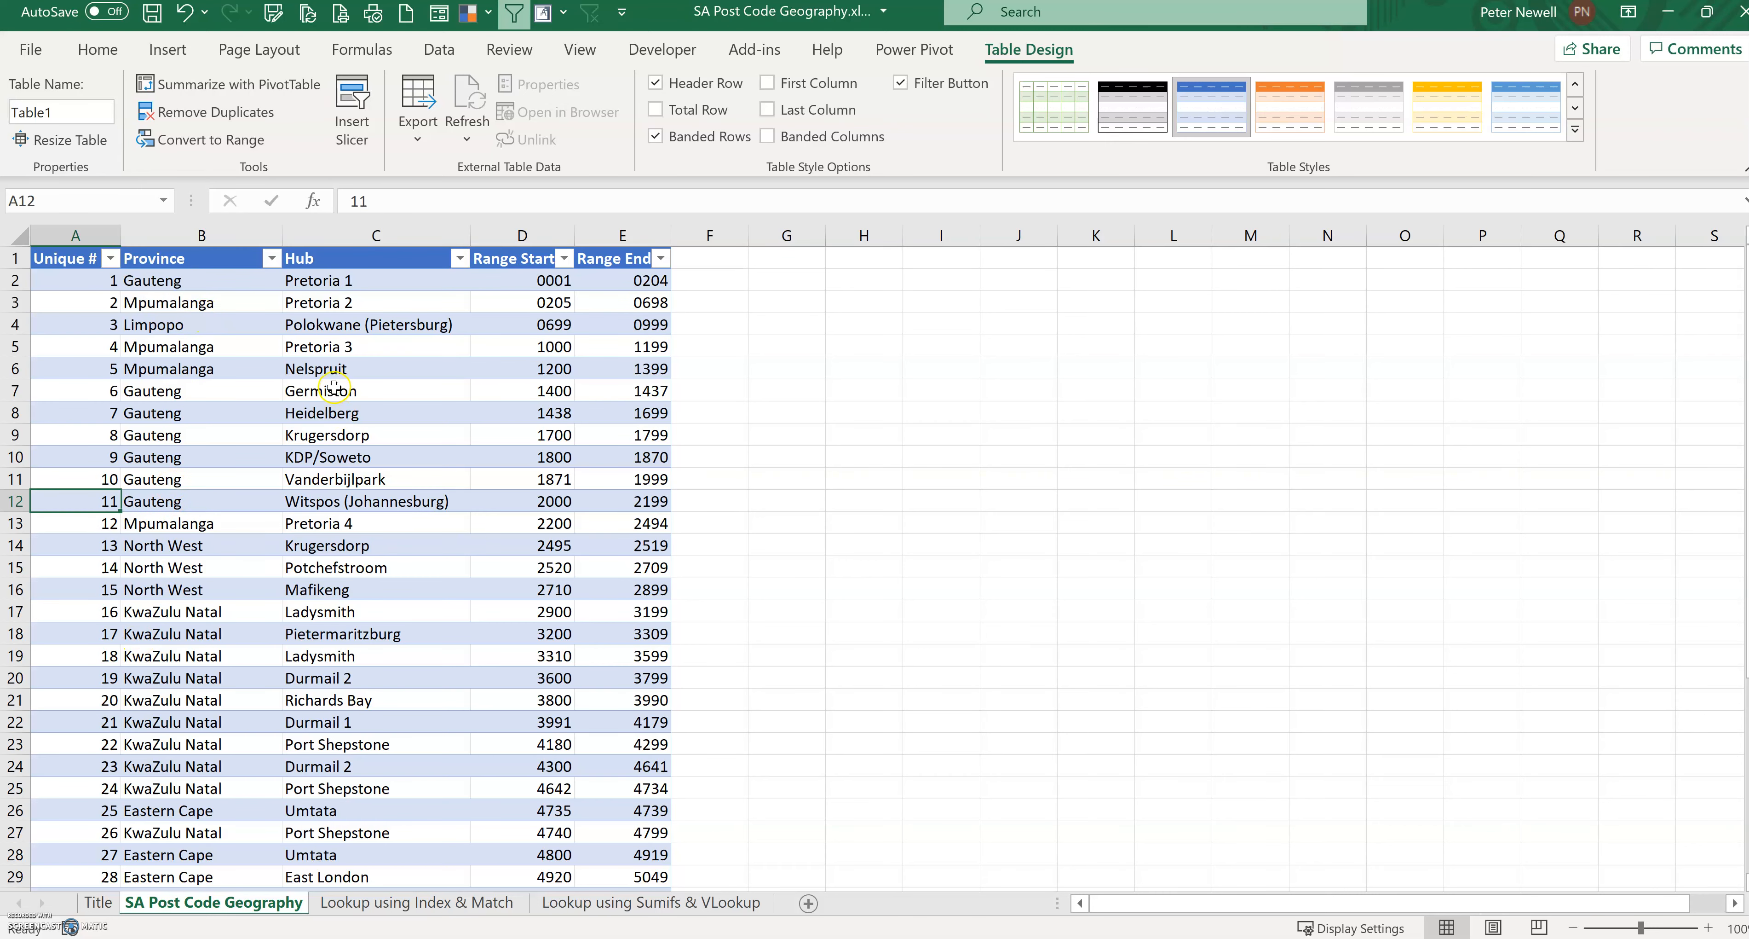
{"action": "left_click", "coordinate": [610, 903]}
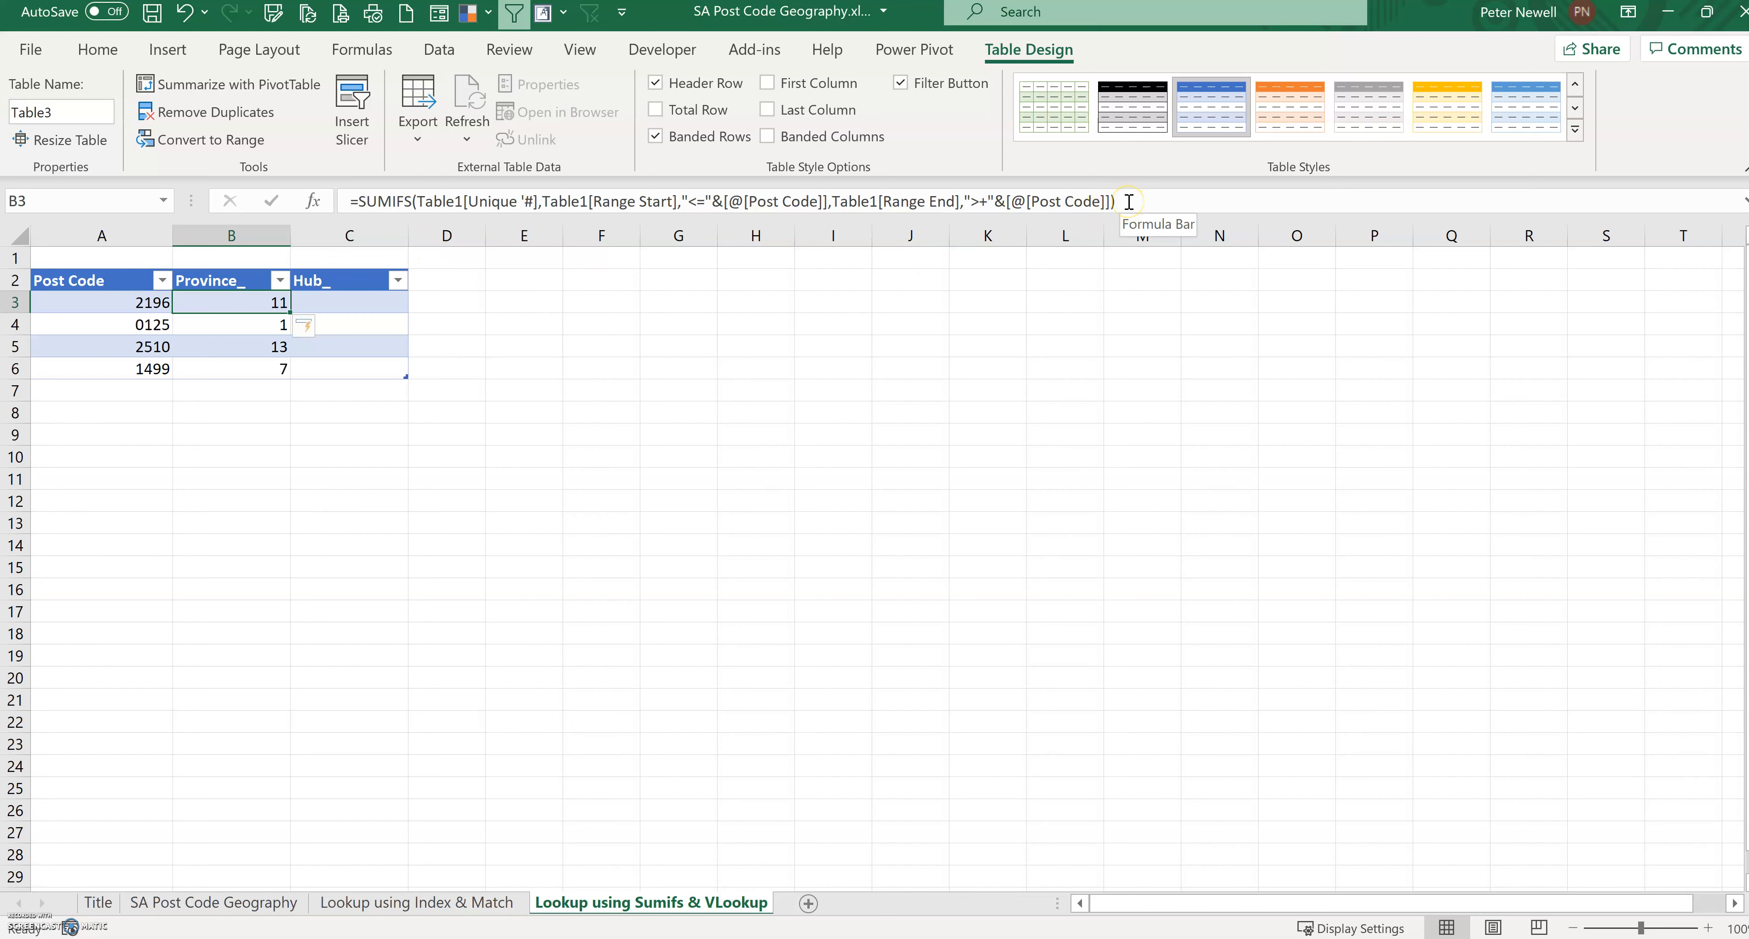
Step: Wrap the SUMIFS in VLOOKUP with Table1 as table array, column 2 and FALSE in the first Province_ cell
{"action": "left_click", "coordinate": [364, 203]}
{"action": "left_click", "coordinate": [364, 202]}
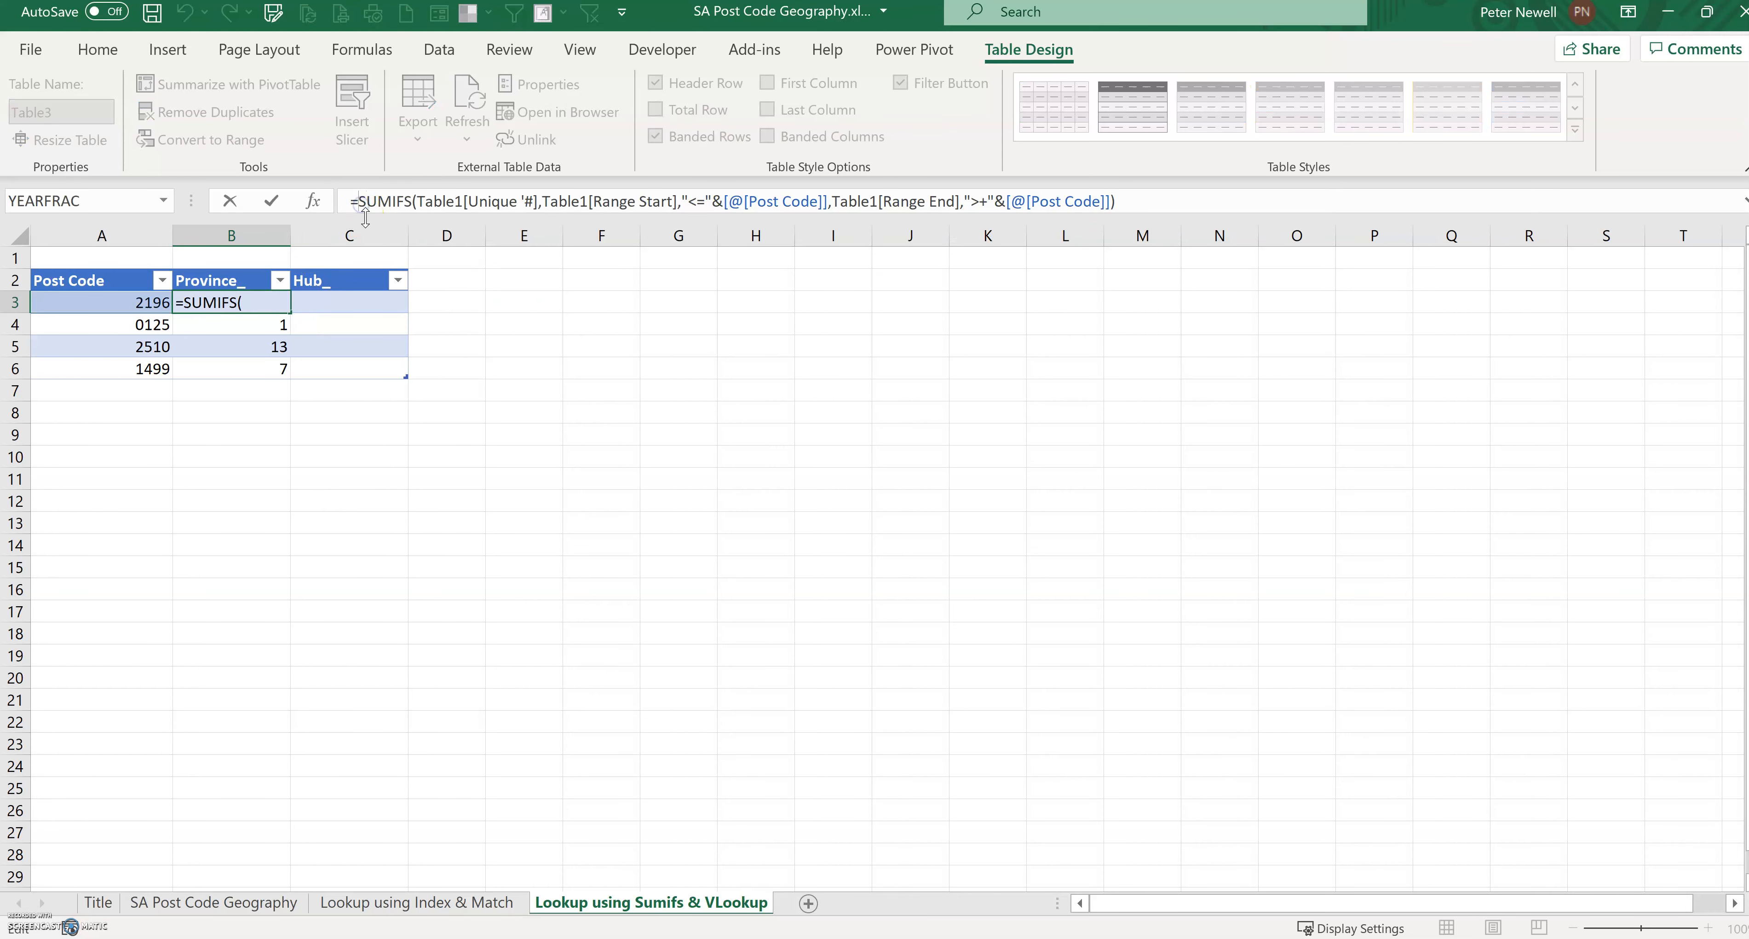
{"action": "type", "text": "vlookup("}
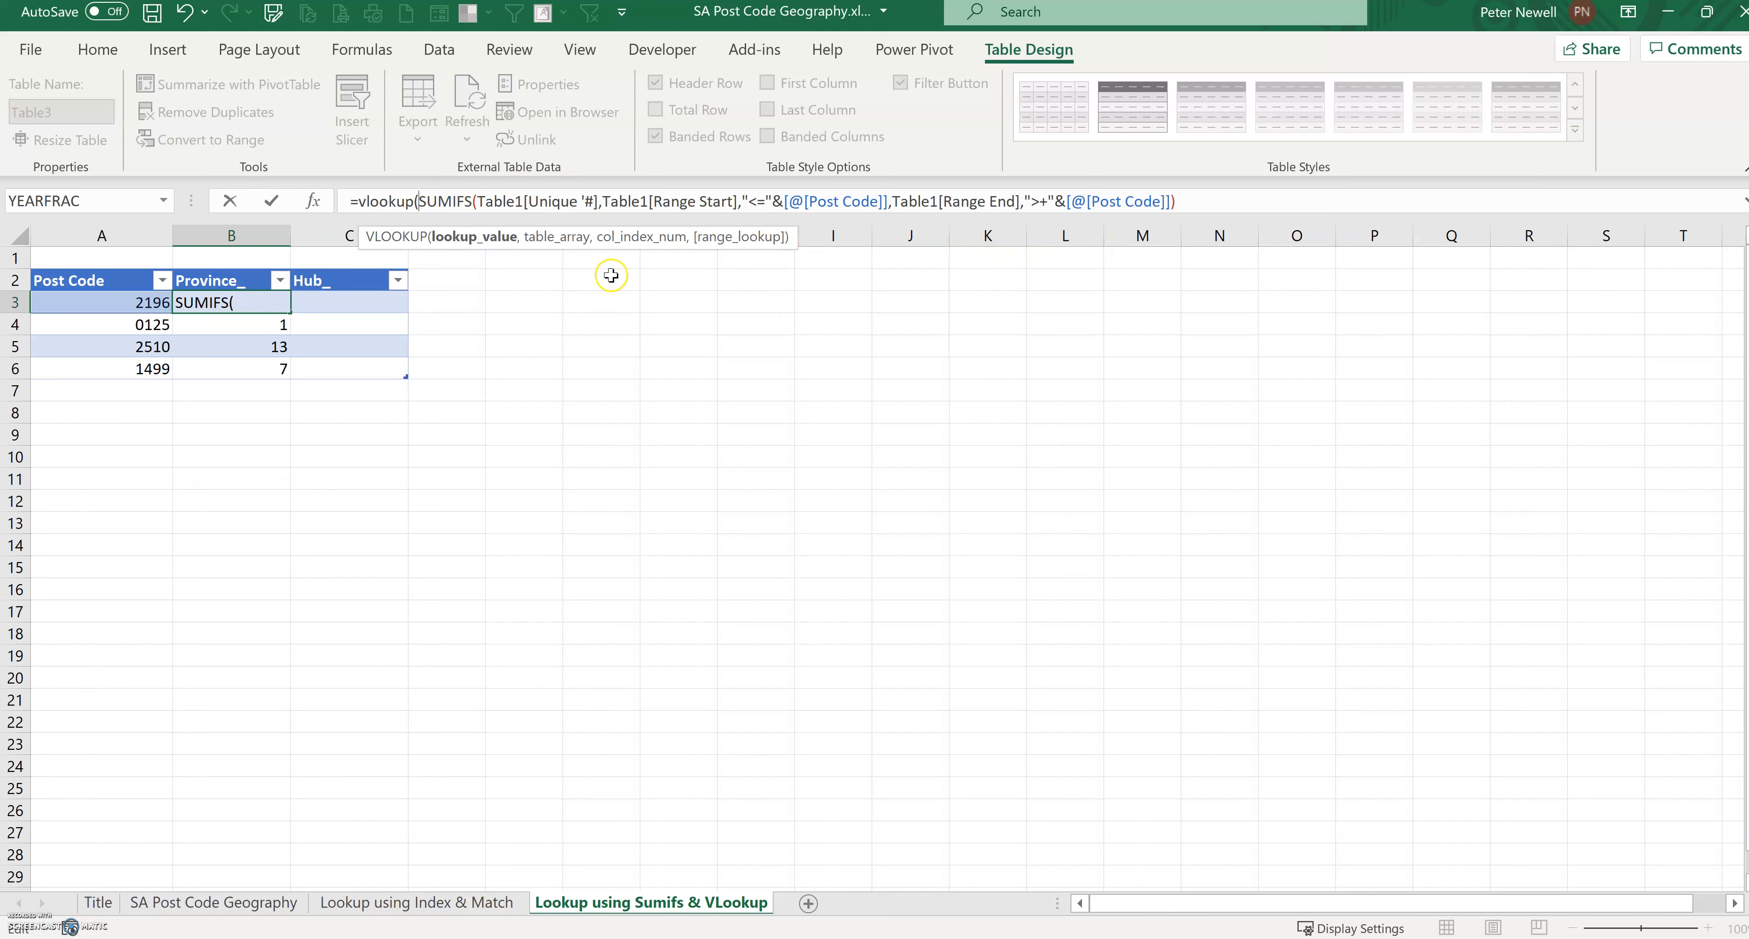
{"action": "left_click", "coordinate": [1203, 204]}
{"action": "type", "text": ","}
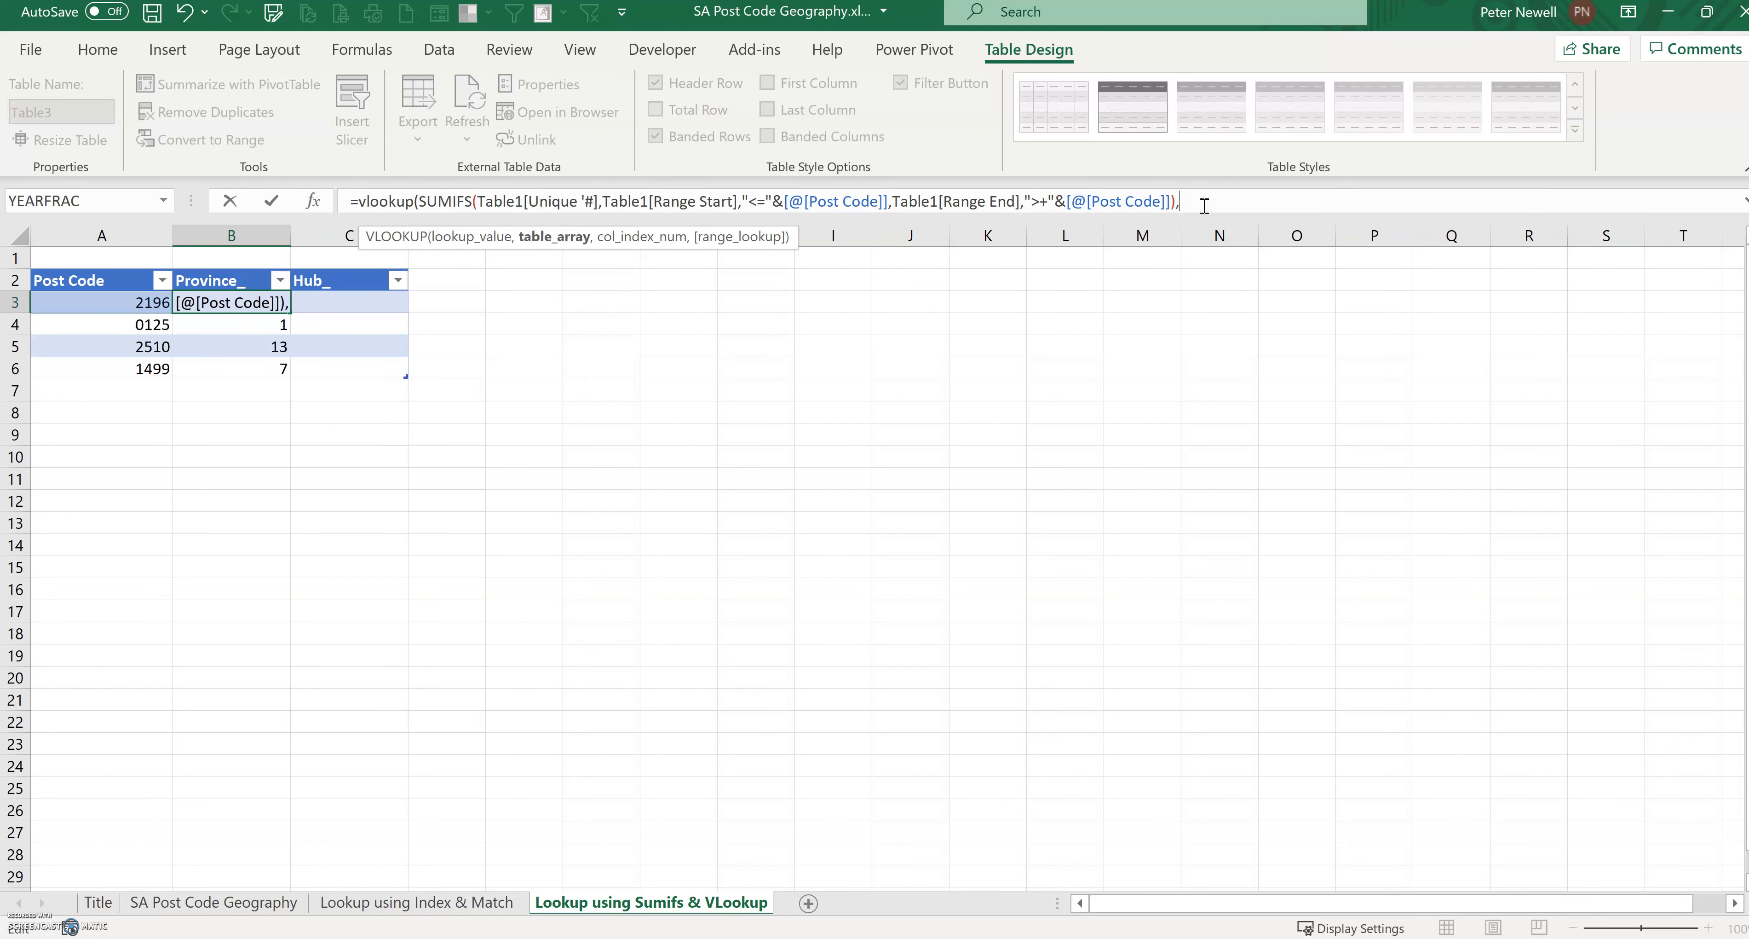
{"action": "type", "text": "table1,2,false)"}
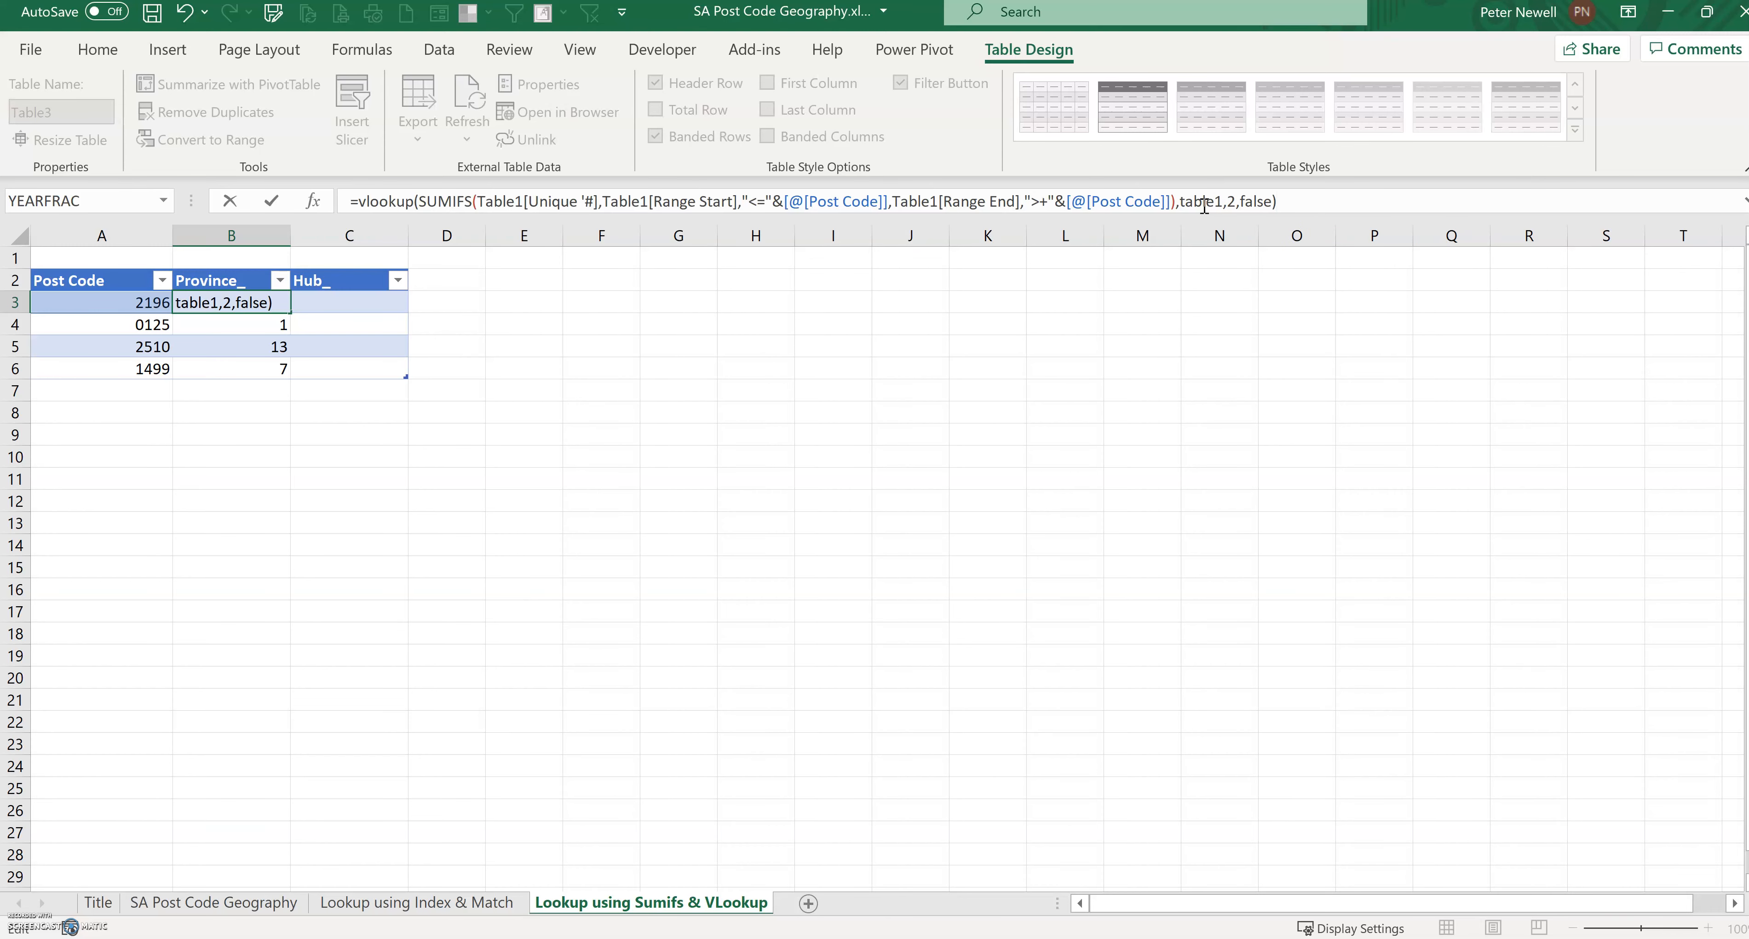
{"action": "key", "text": "Return"}
Step: Copy the full VLOOKUP formula text from the first Province_ cell
{"action": "left_click", "coordinate": [261, 295]}
{"action": "left_click_drag", "start_coordinate": [1354, 200], "coordinate": [214, 183]}
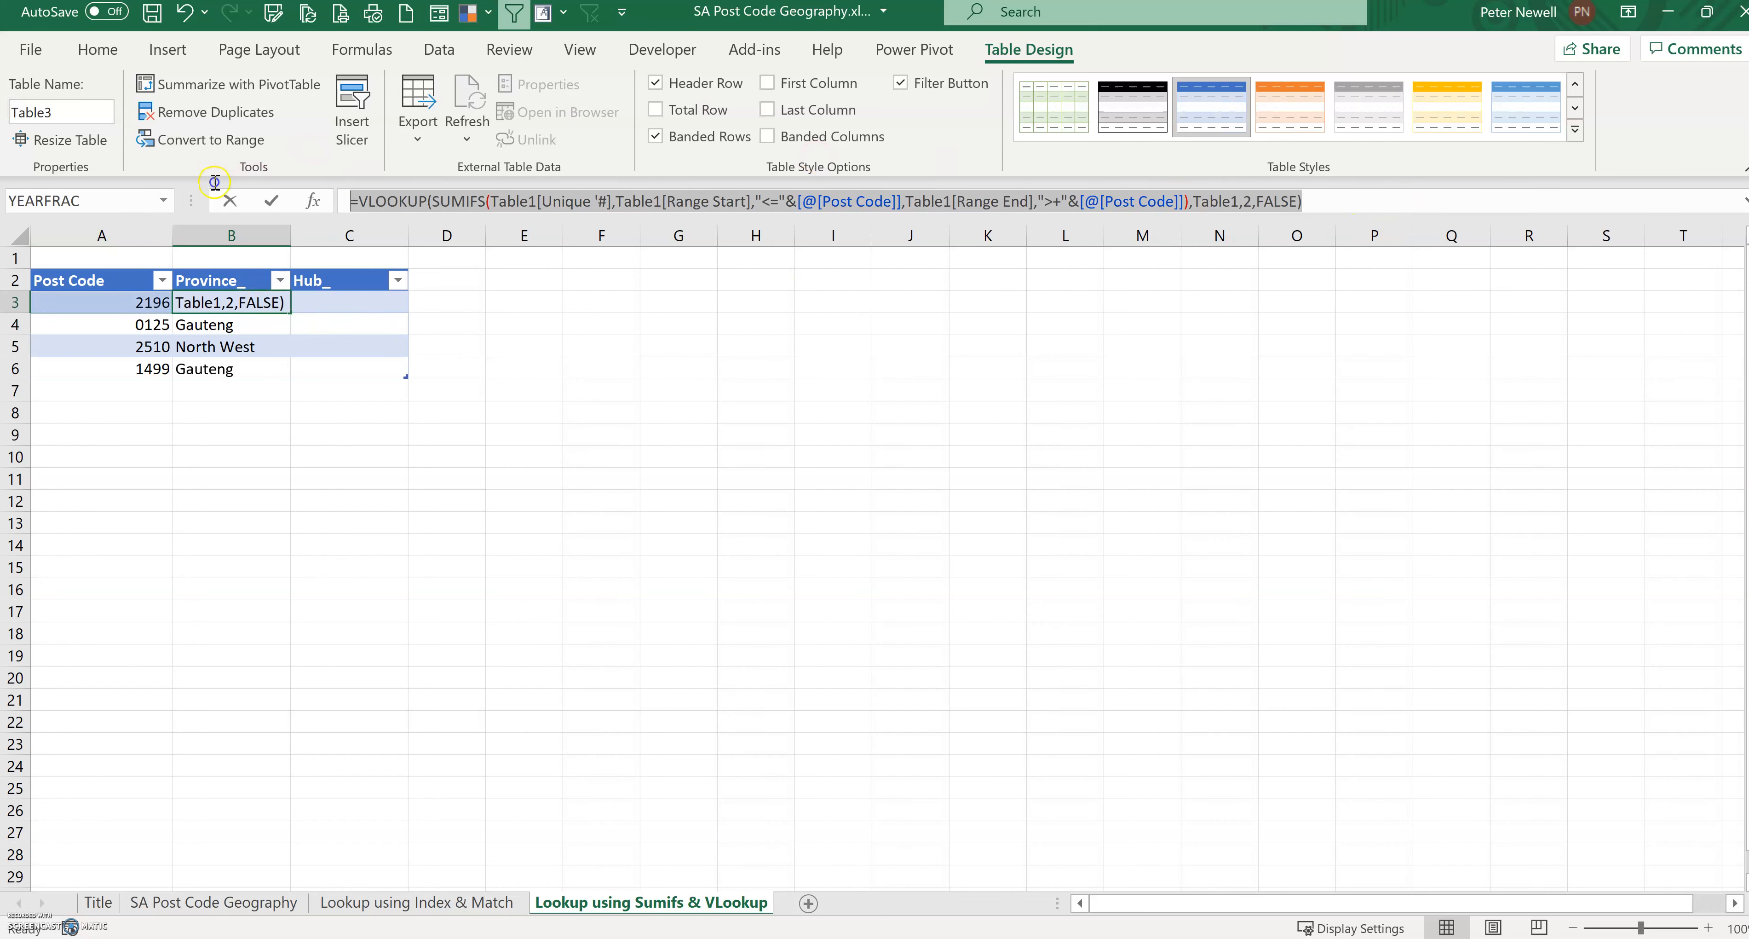
{"action": "right_click", "coordinate": [372, 192]}
{"action": "left_click", "coordinate": [430, 244]}
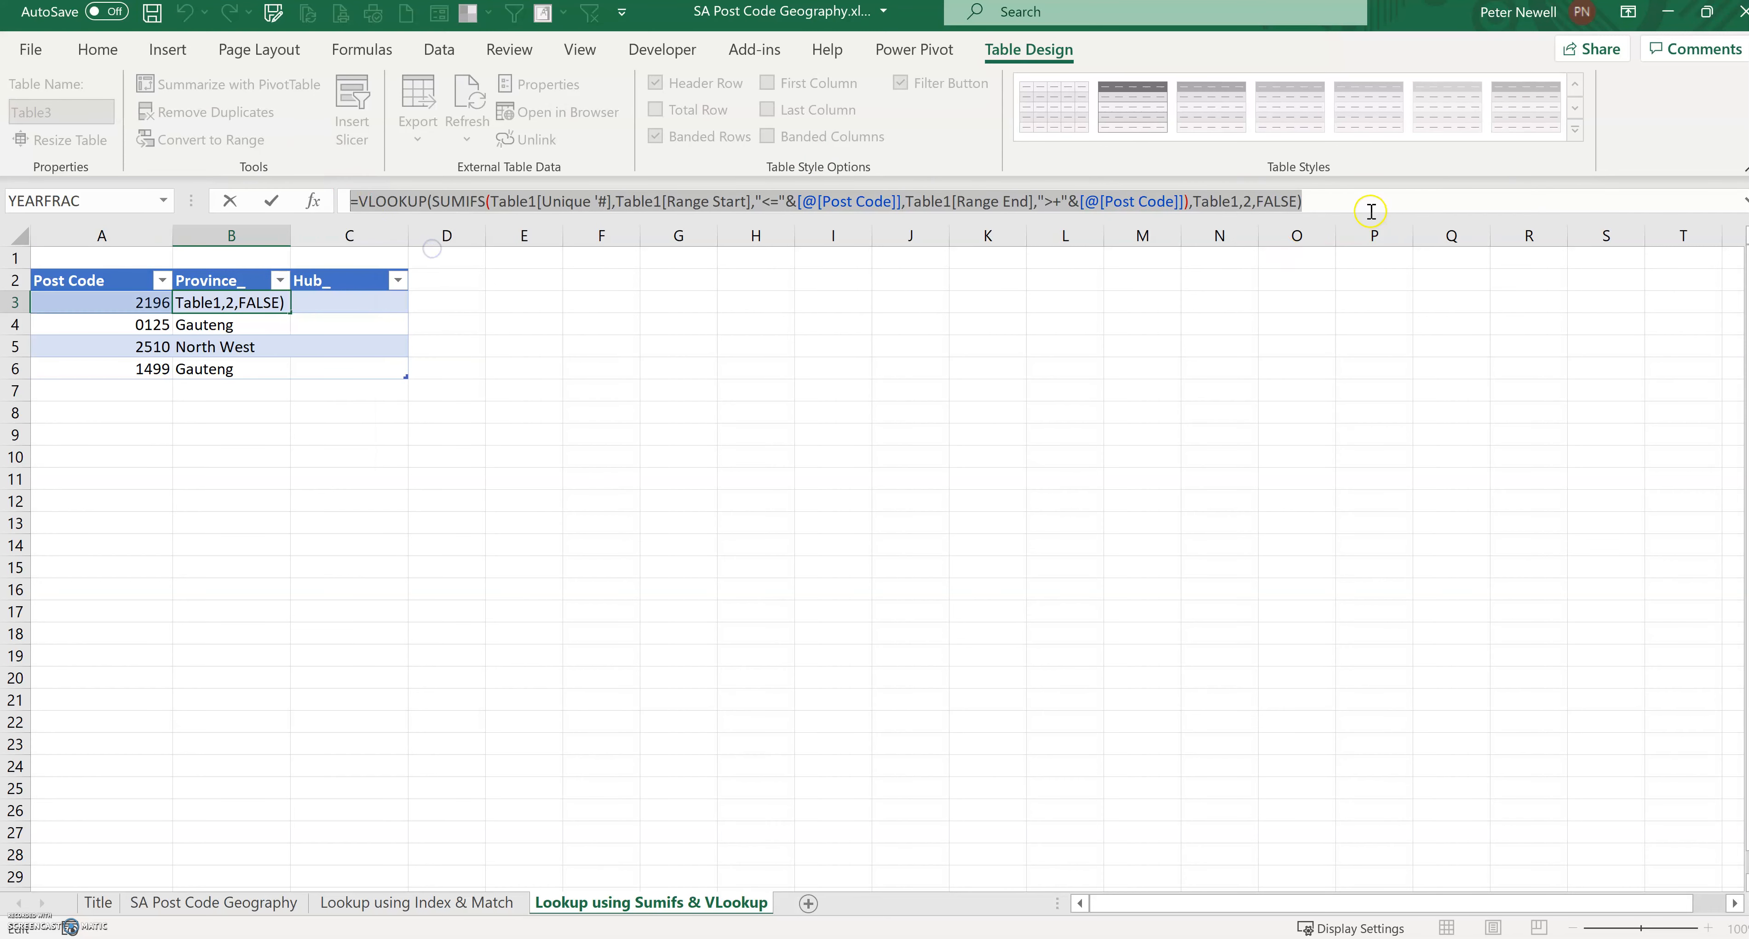
{"action": "key", "text": "Return"}
Step: Paste the formula into the first Hub_ cell and change the VLOOKUP column index to 3
{"action": "left_click", "coordinate": [372, 306]}
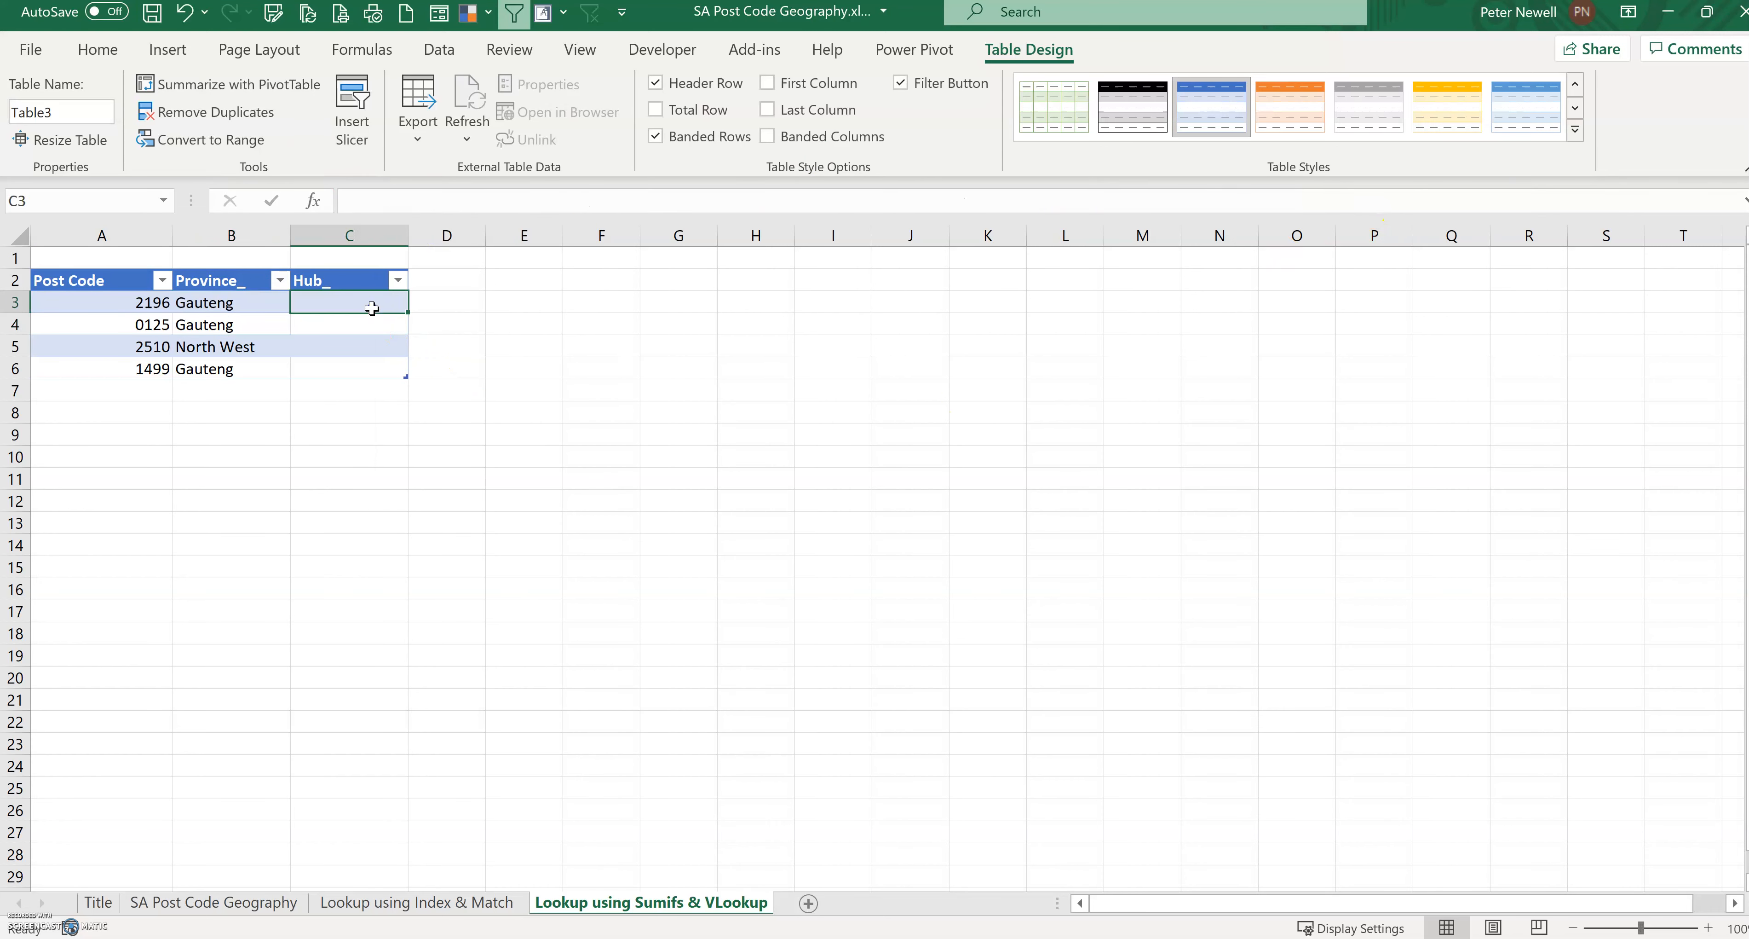
{"action": "left_click", "coordinate": [385, 203]}
{"action": "key", "text": "ctrl+v"}
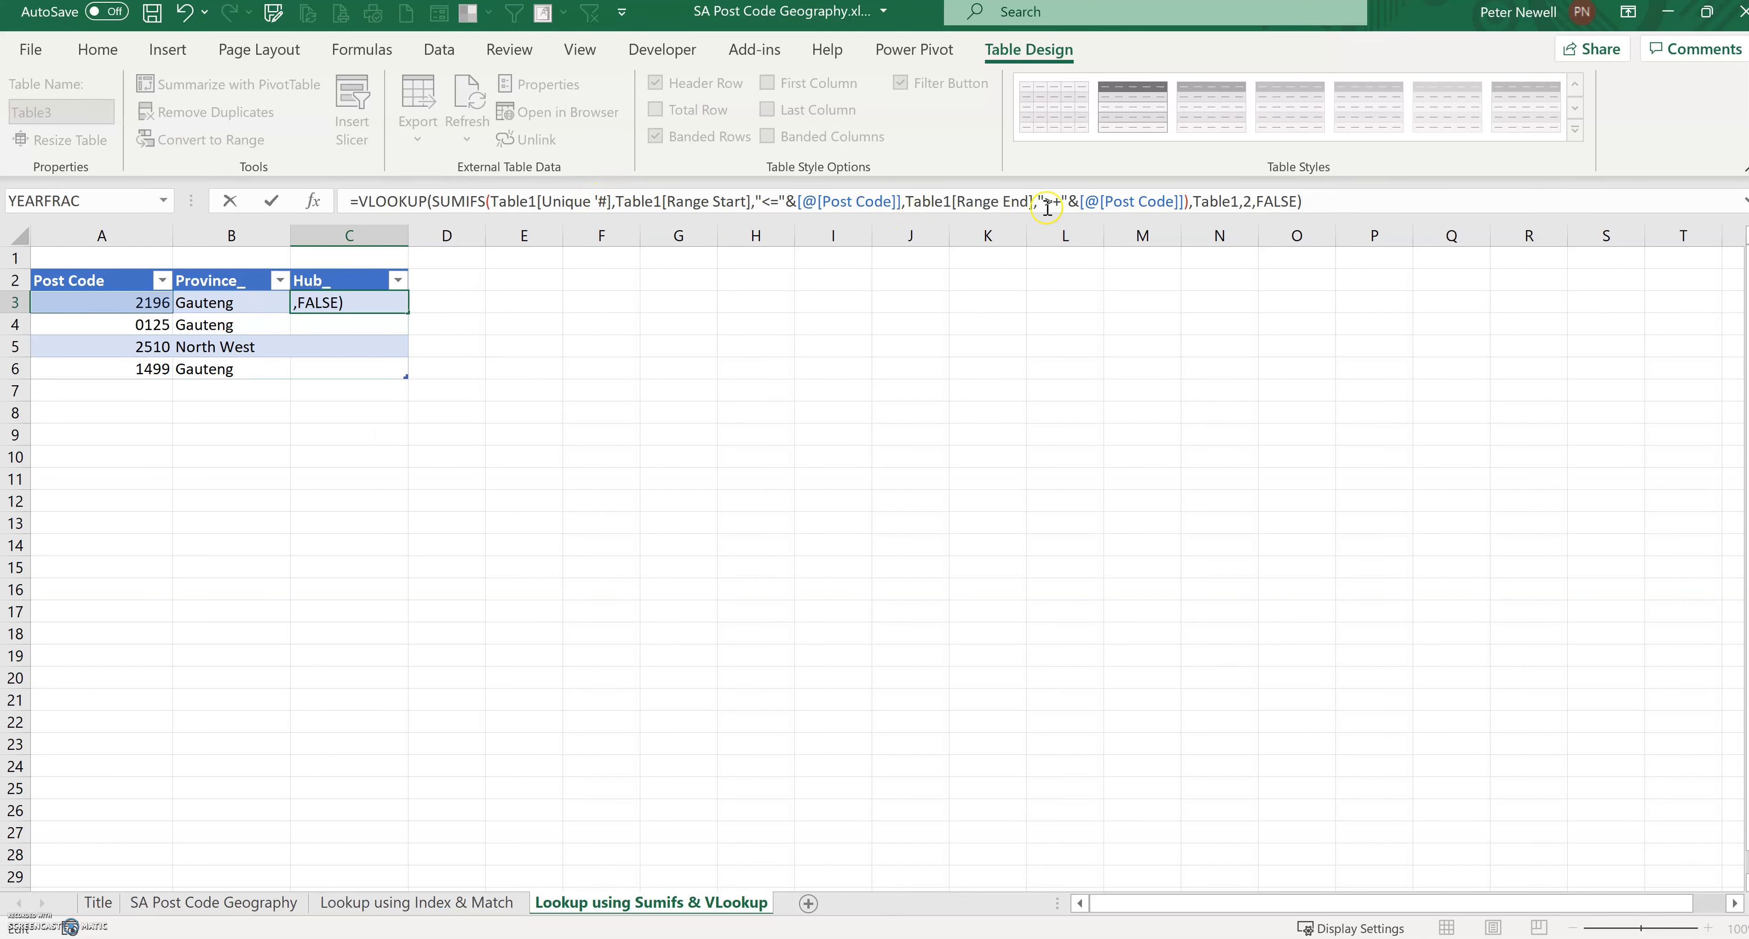
{"action": "left_click", "coordinate": [1249, 203]}
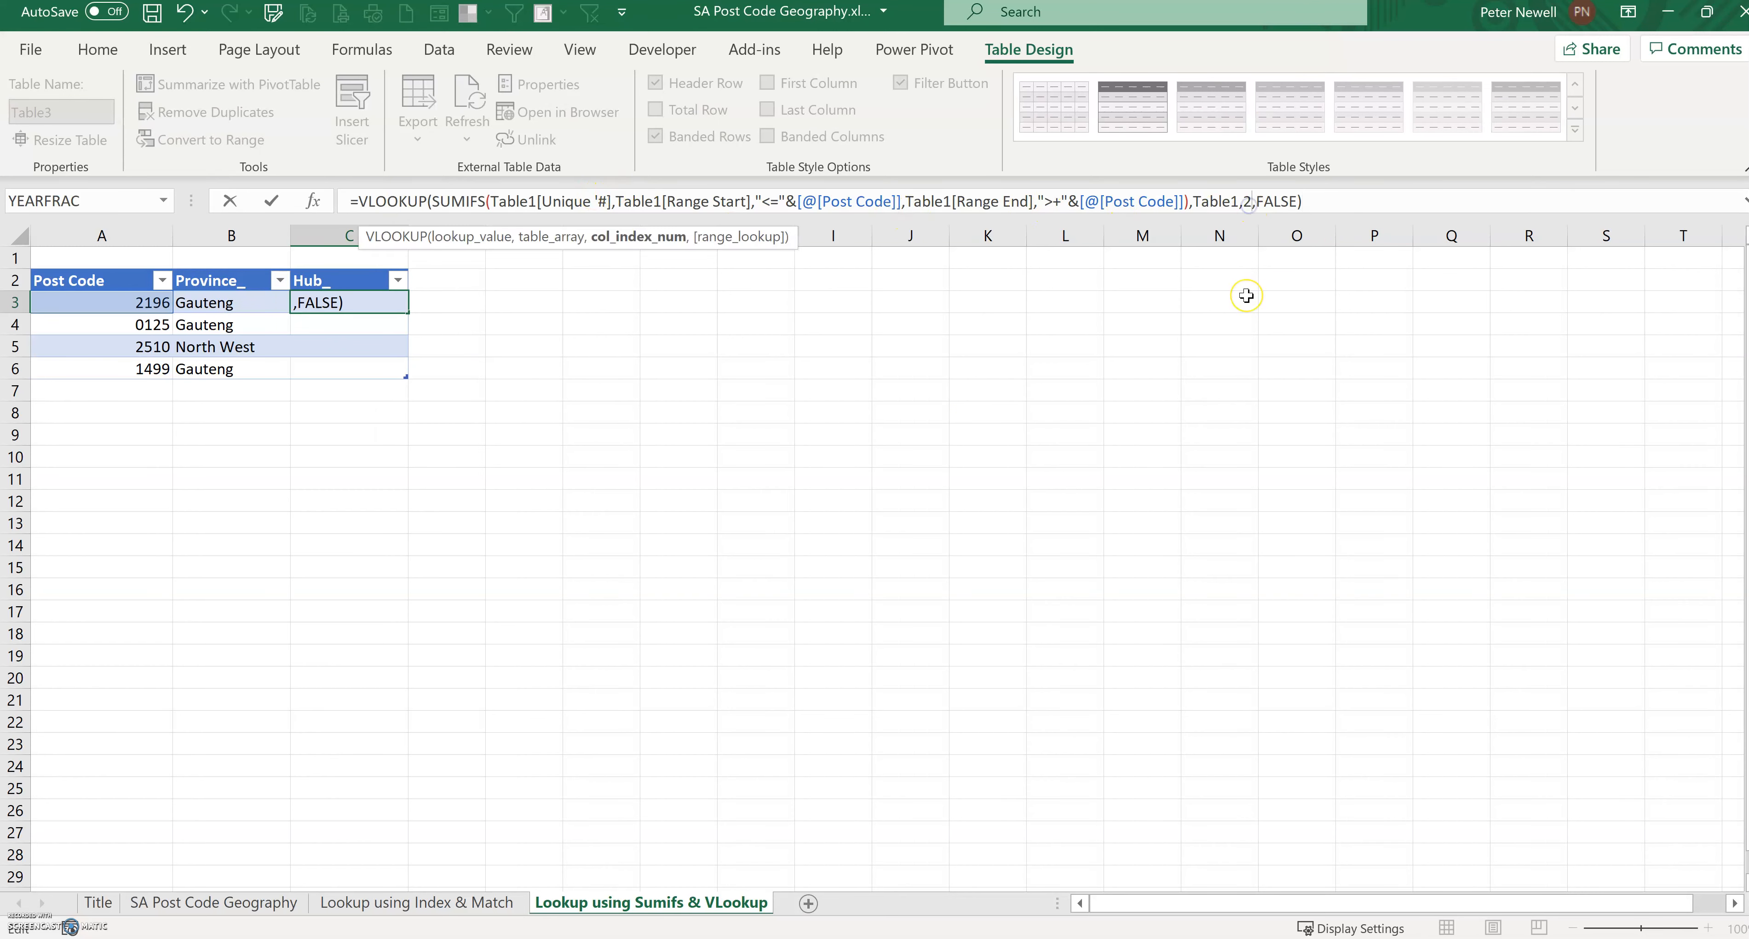
{"action": "key", "text": "BackSpace"}
{"action": "type", "text": "3"}
{"action": "key", "text": "Return"}
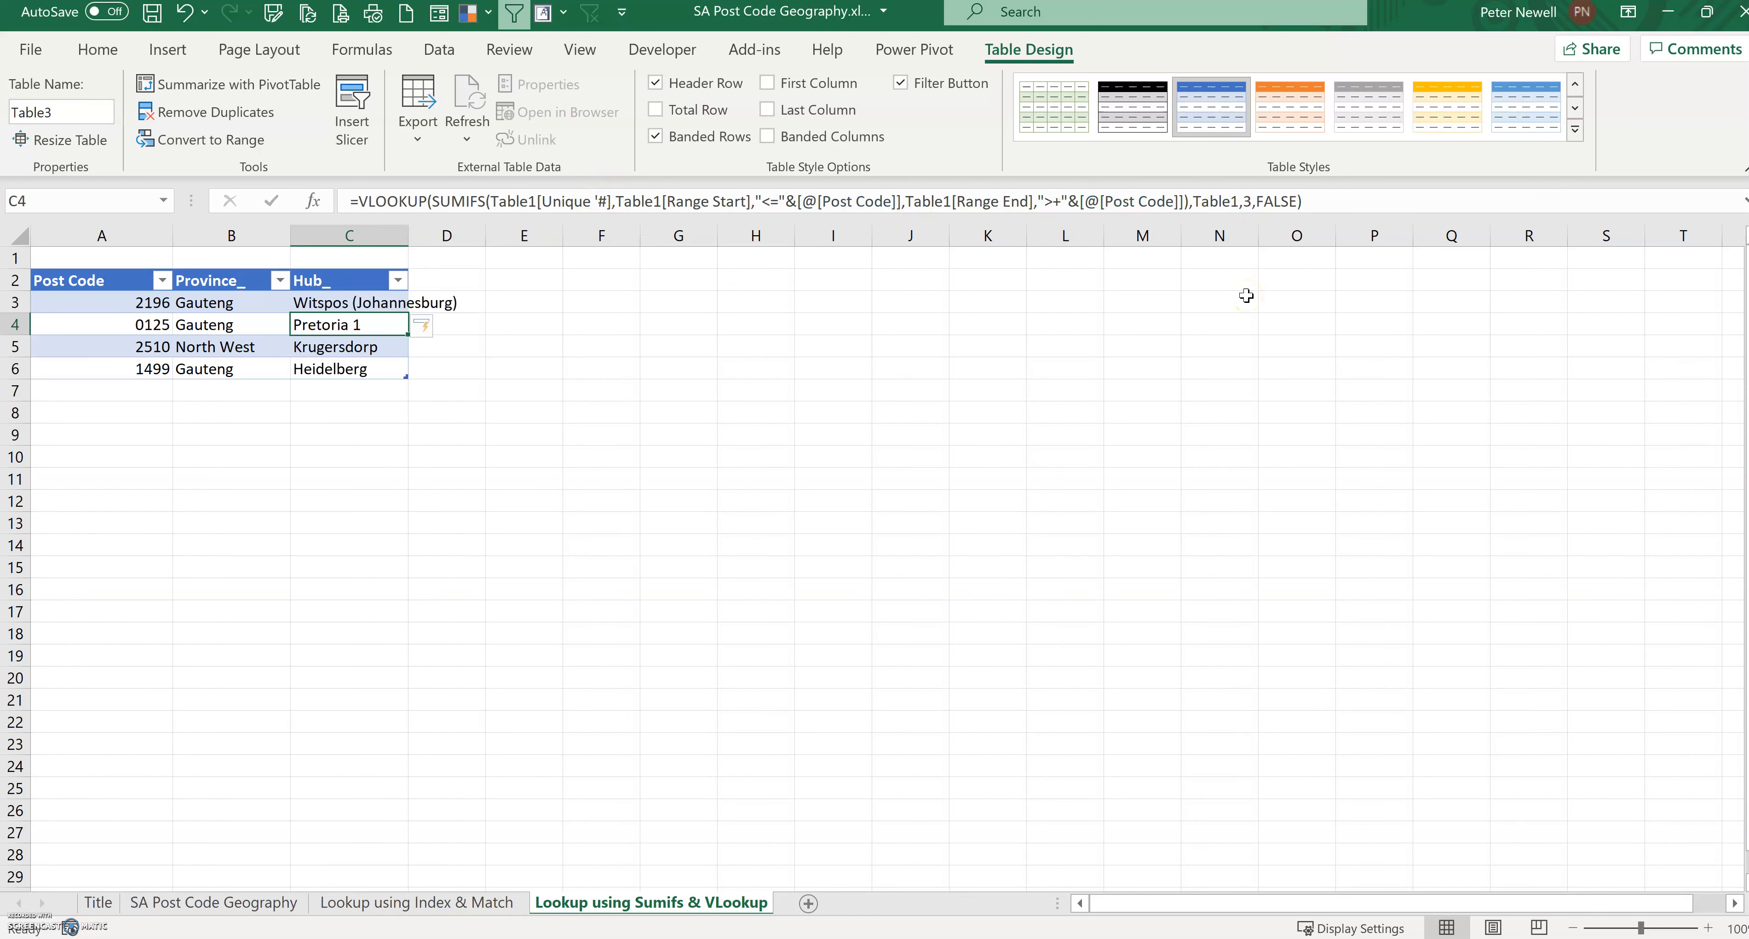
{"action": "left_click", "coordinate": [679, 742]}
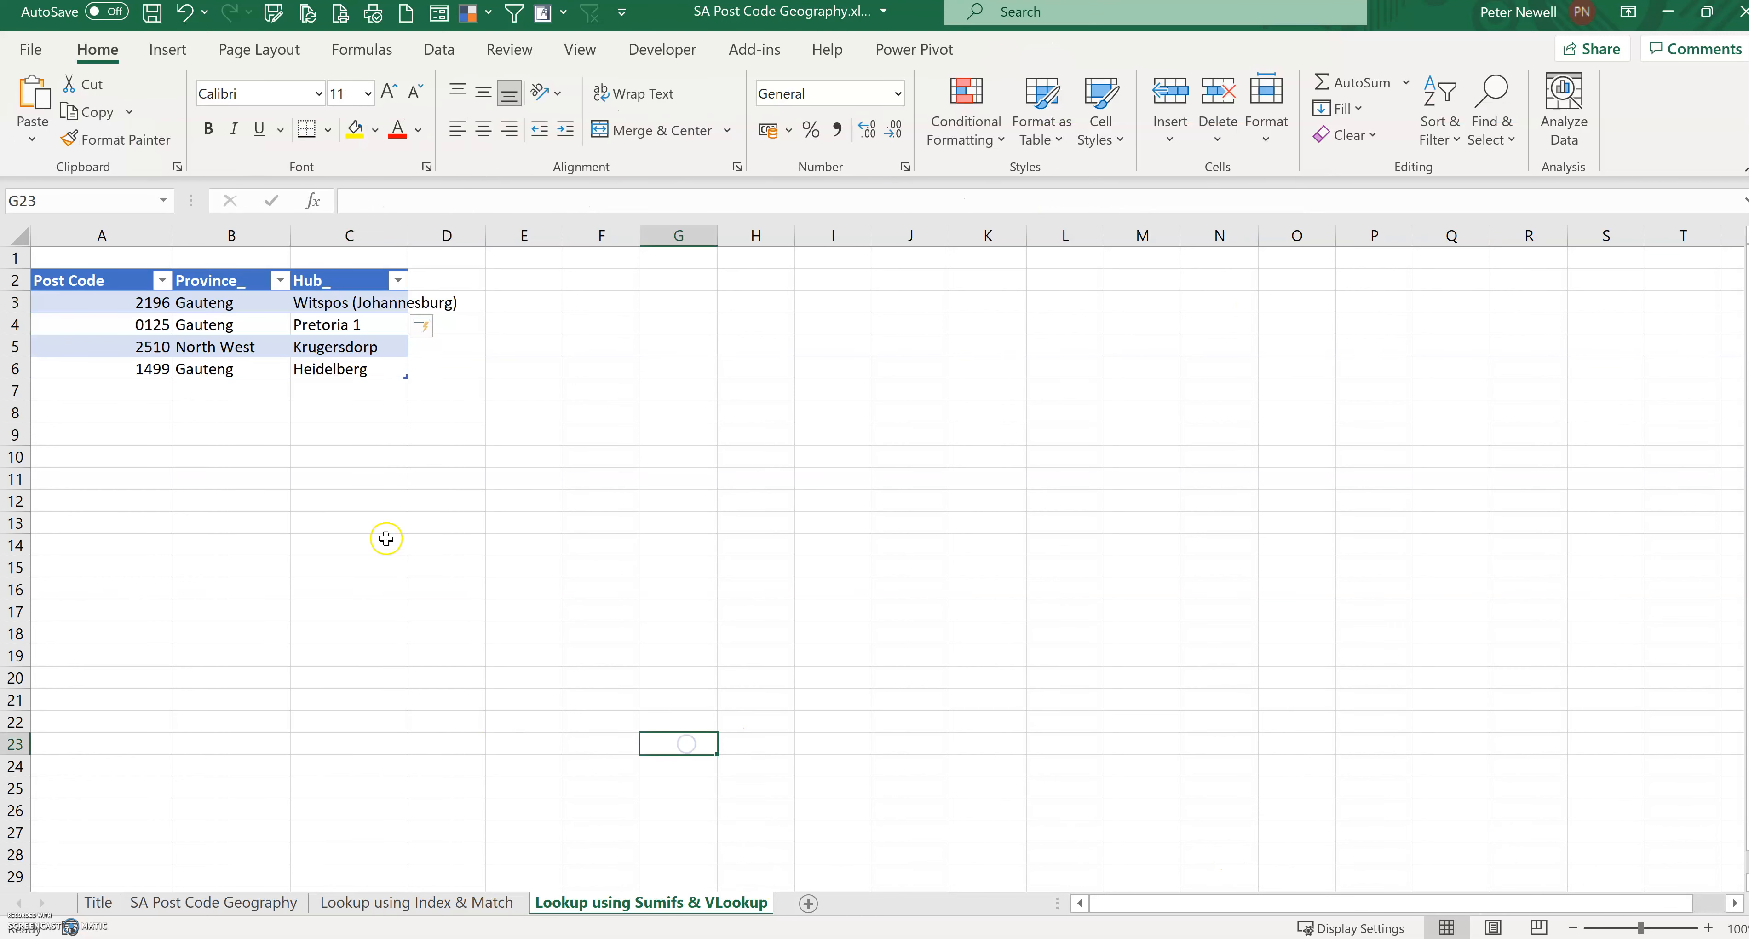